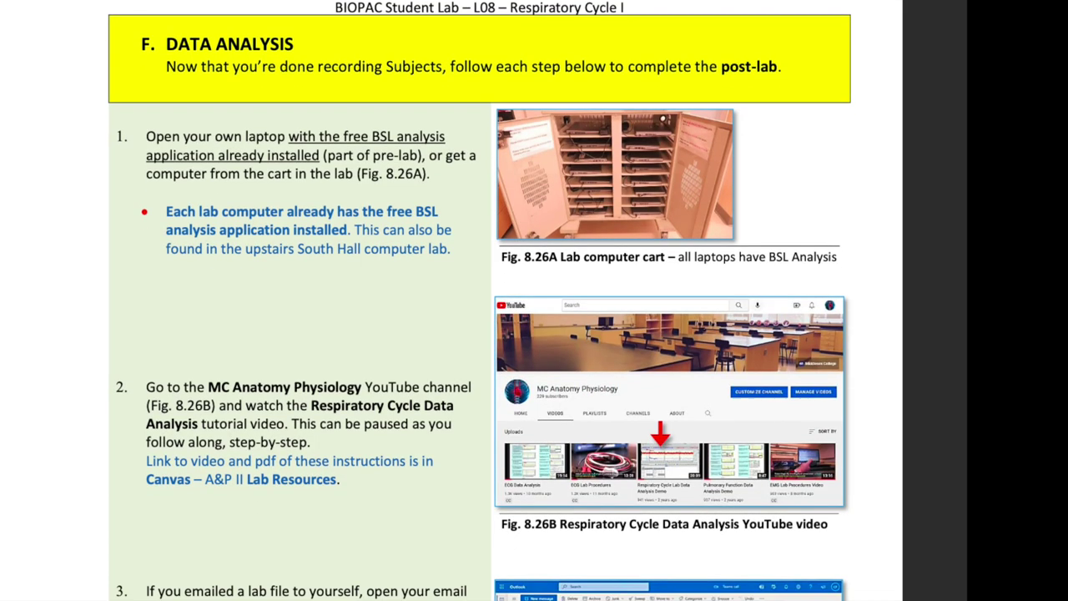
scroll(451, 301, "down", 4)
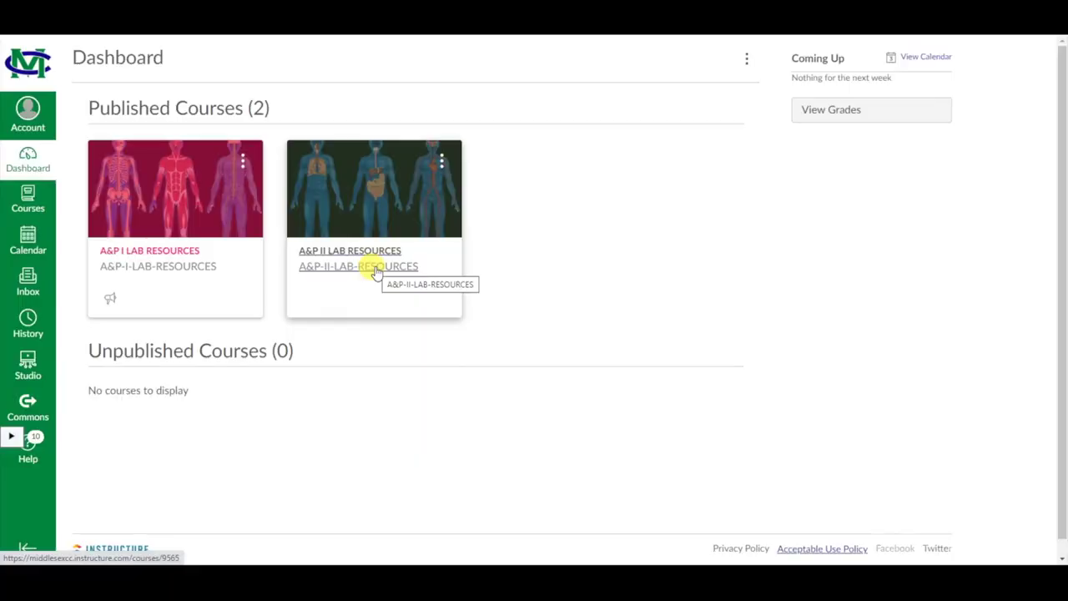
Step: Scroll through the lab manual's data-analysis steps, then go to the A&P II Lab Resources Modules page
left_click(375, 269)
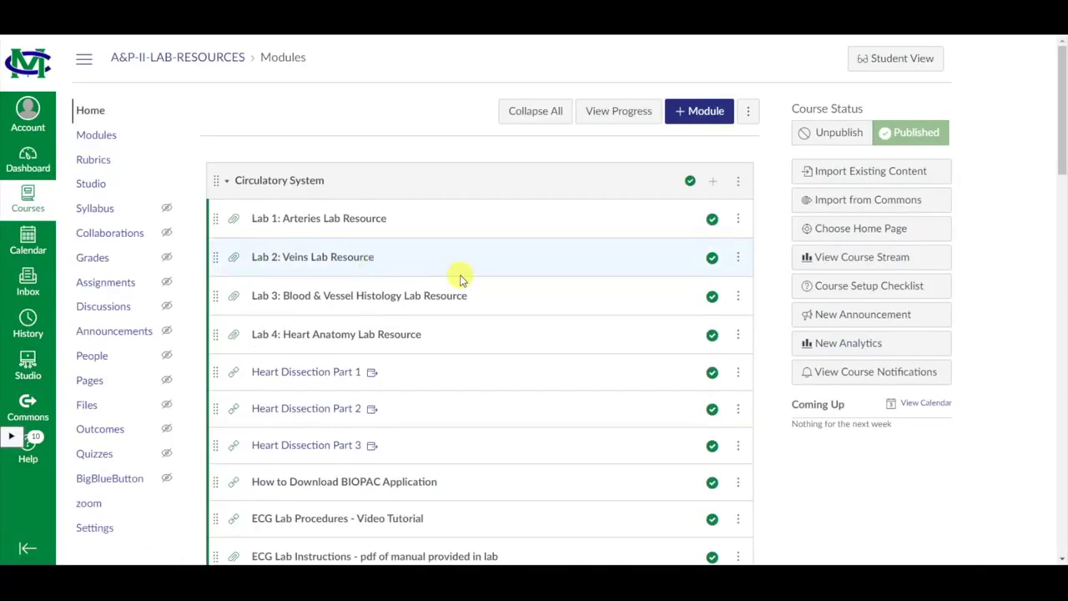
Step: Scroll the Canvas Modules list down to the Respiratory System items
scroll(596, 388, "down", 3)
scroll(613, 402, "down", 2)
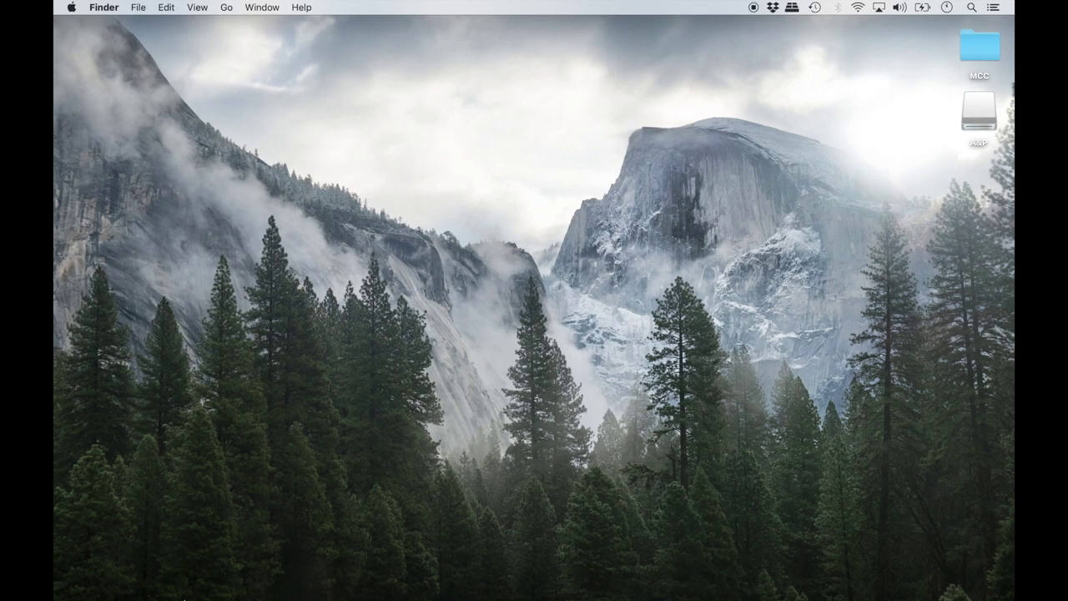
Step: In Safari, sign in to Outlook with the school e-mail address and open the Resp & Pul Lab Files message
left_click(155, 577)
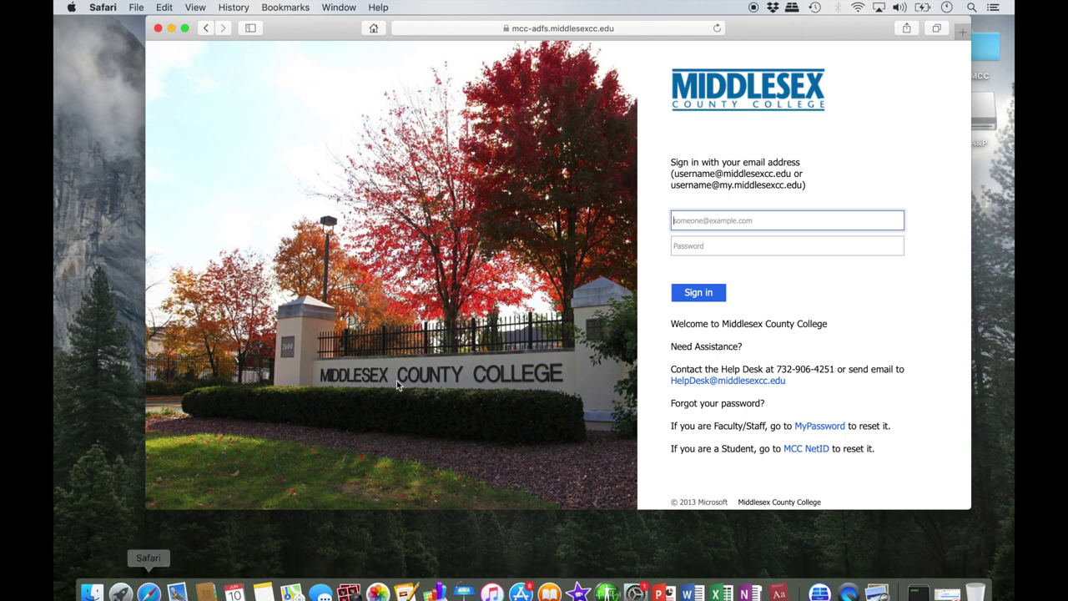
key("Return")
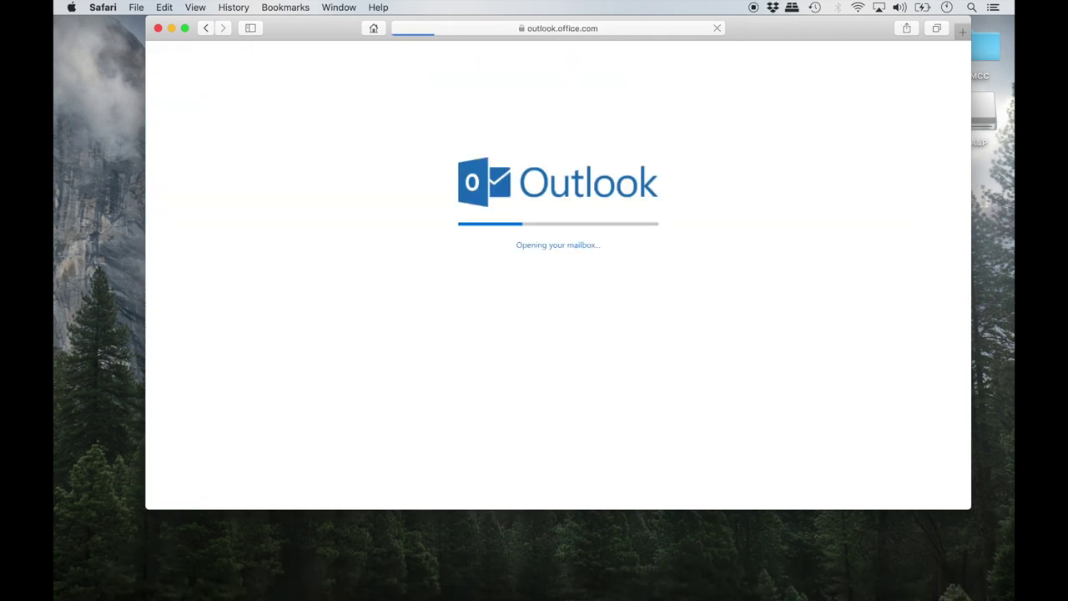
double_click(401, 176)
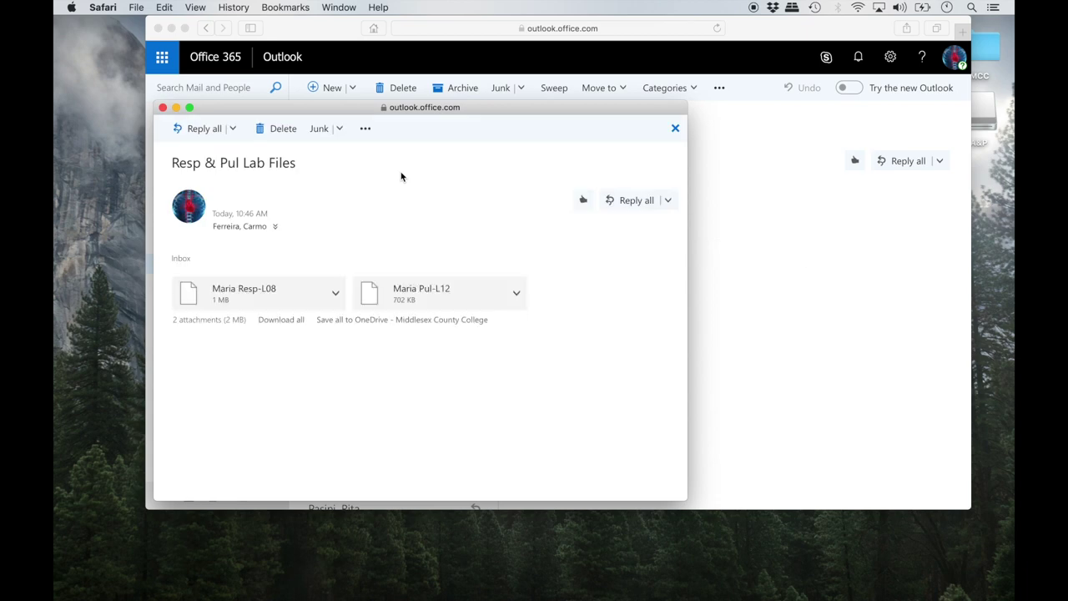
Step: Download the respiratory and pulmonary lab file attachments, then start BSL Analysis
left_click(334, 292)
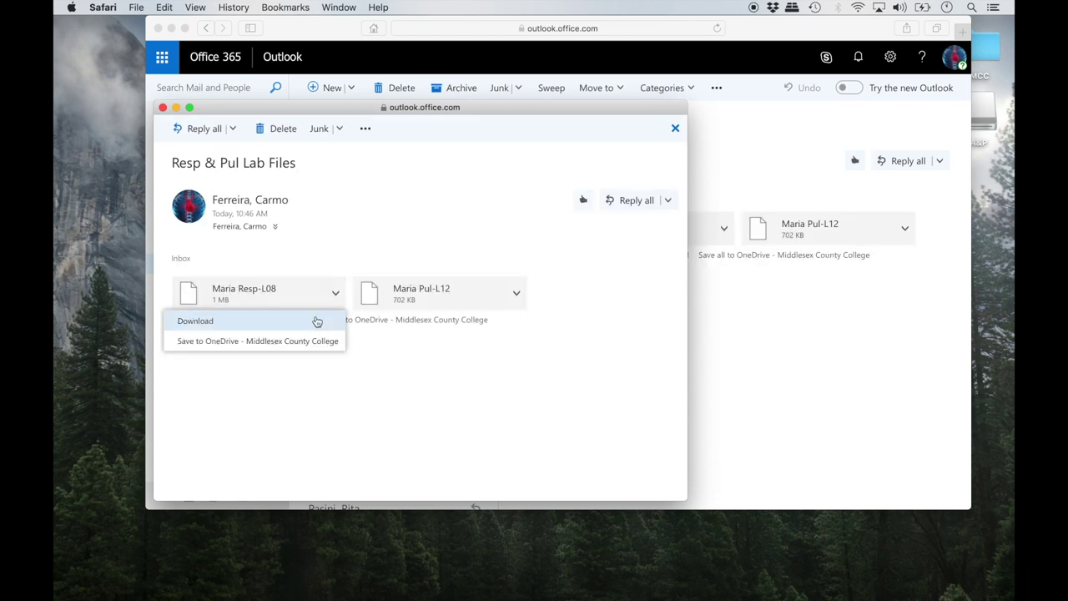
left_click(517, 293)
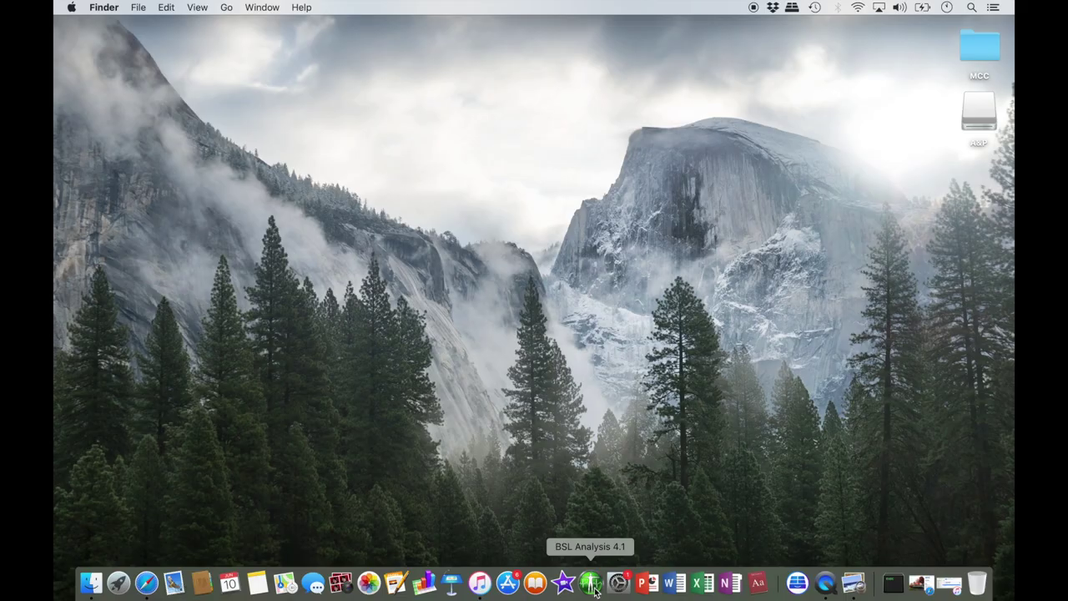
left_click(590, 582)
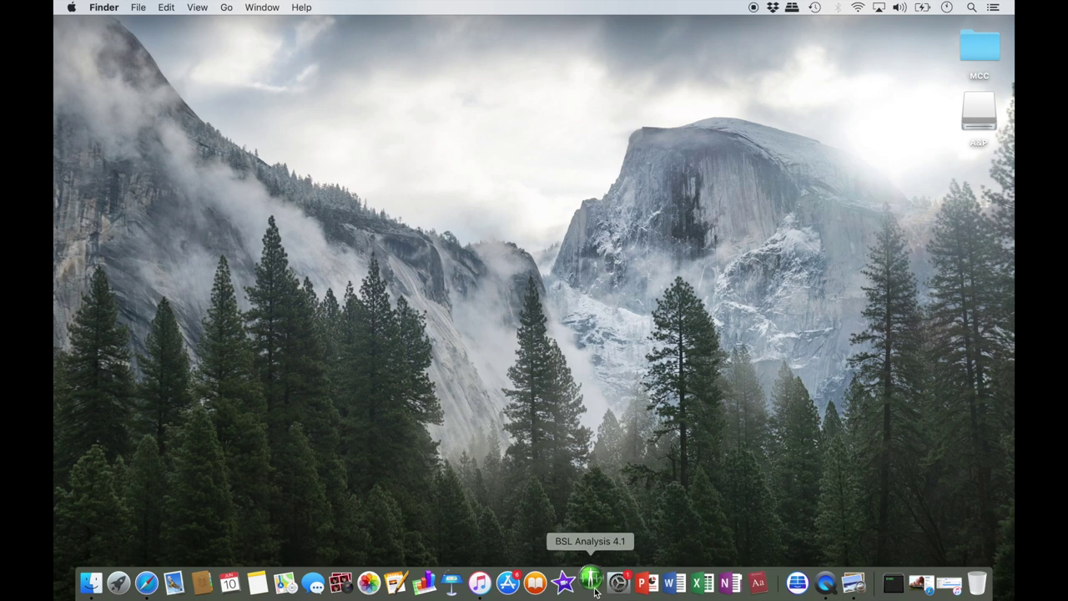
Step: Choose to analyze your own lesson data file and browse the A&P drive and Downloads for the L08 file
left_click(457, 230)
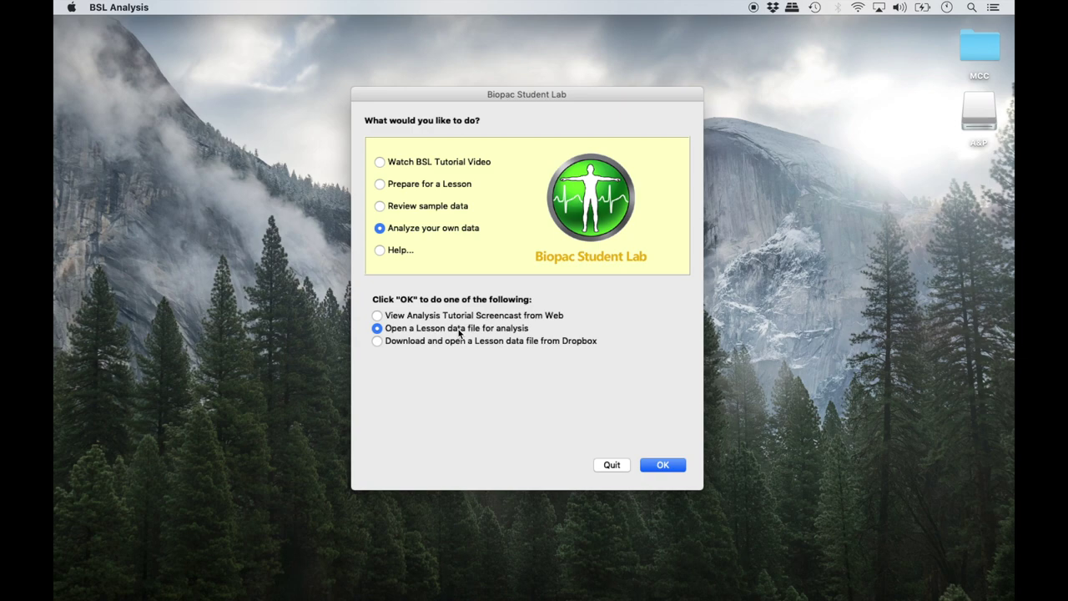
left_click(663, 465)
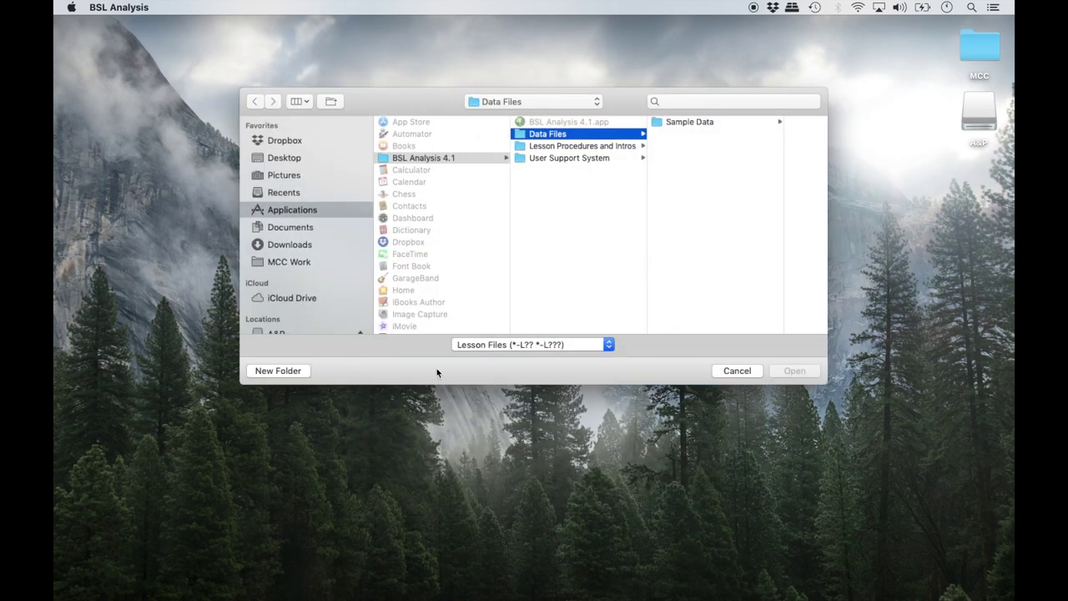
scroll(315, 320, "down", 2)
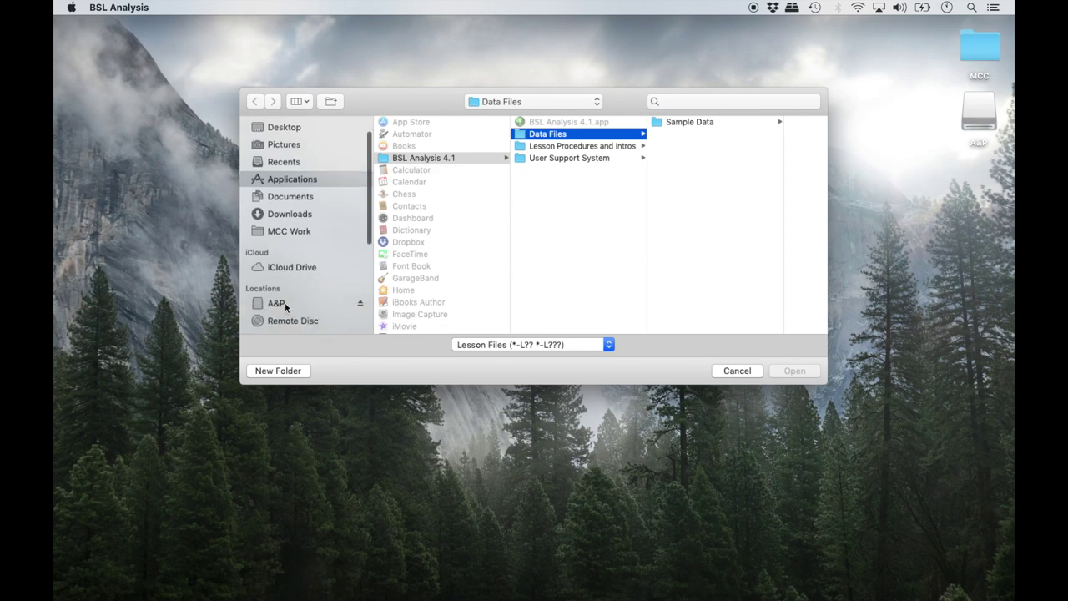
left_click(285, 303)
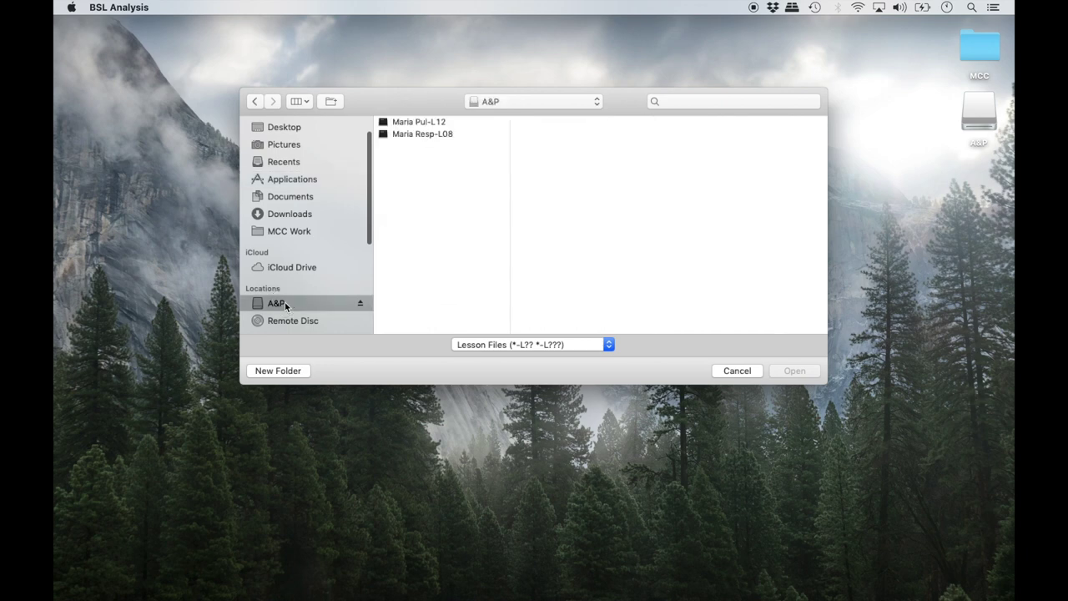
left_click(477, 140)
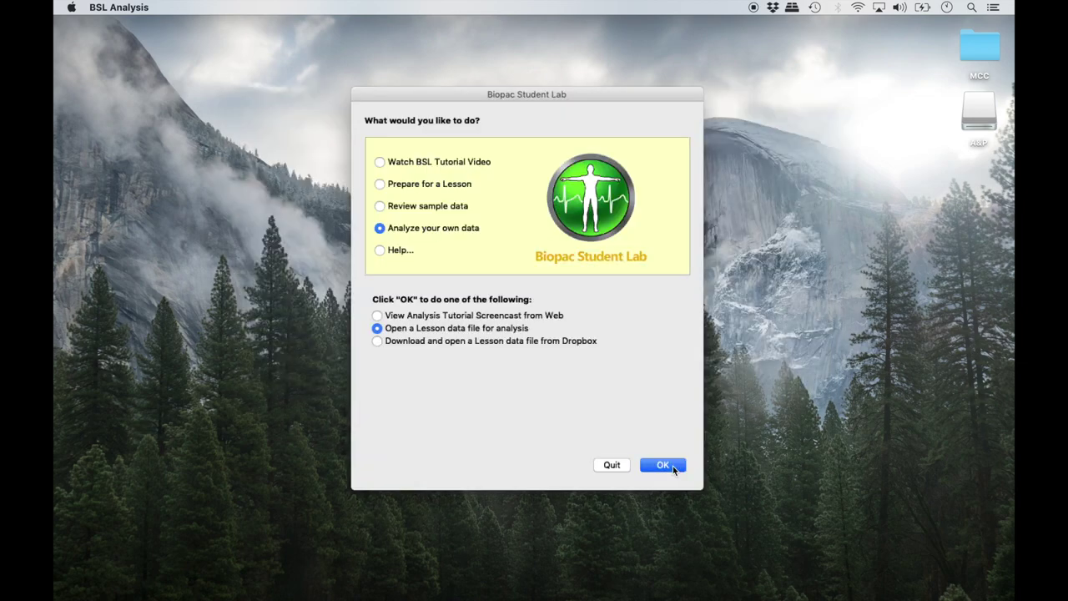
left_click(673, 465)
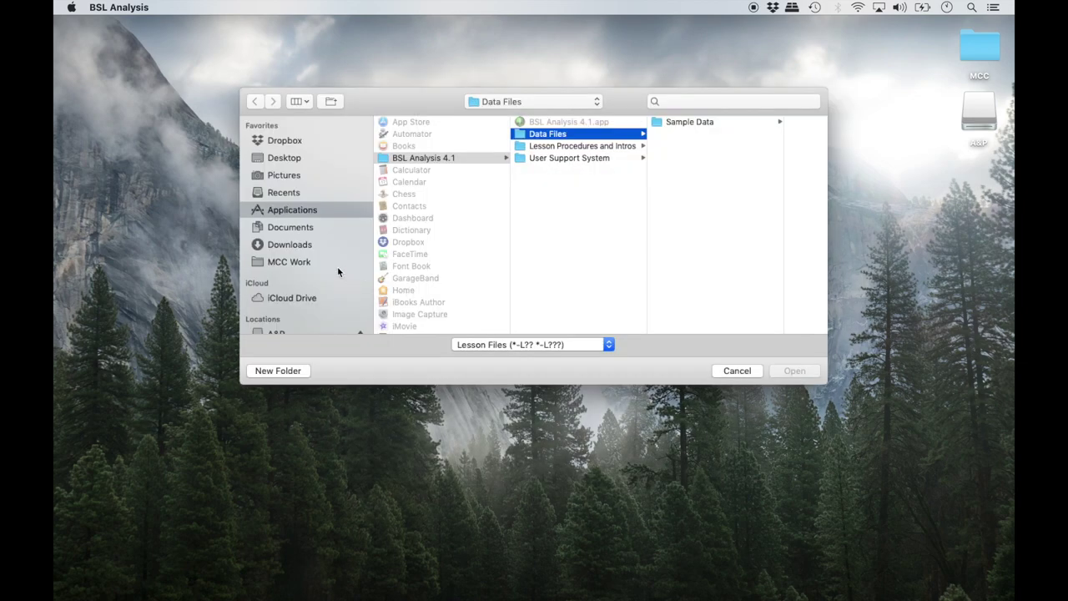
left_click(305, 248)
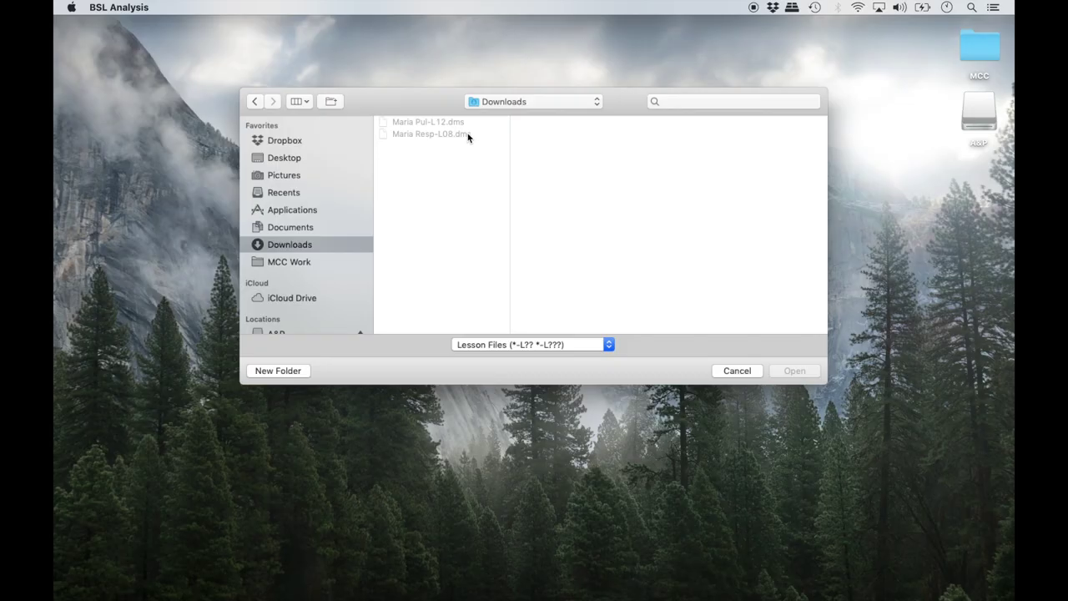
Step: Cancel the file dialog, quit BSL Analysis, and view the Downloads folder in Finder
left_click(736, 371)
left_click(615, 463)
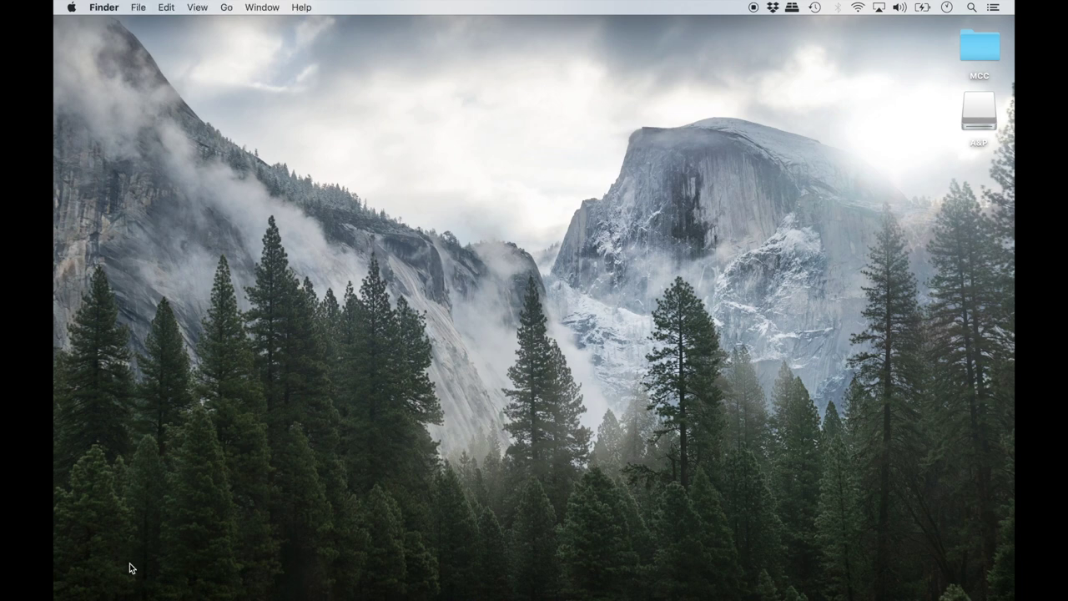
mouse_move(121, 584)
left_click(93, 583)
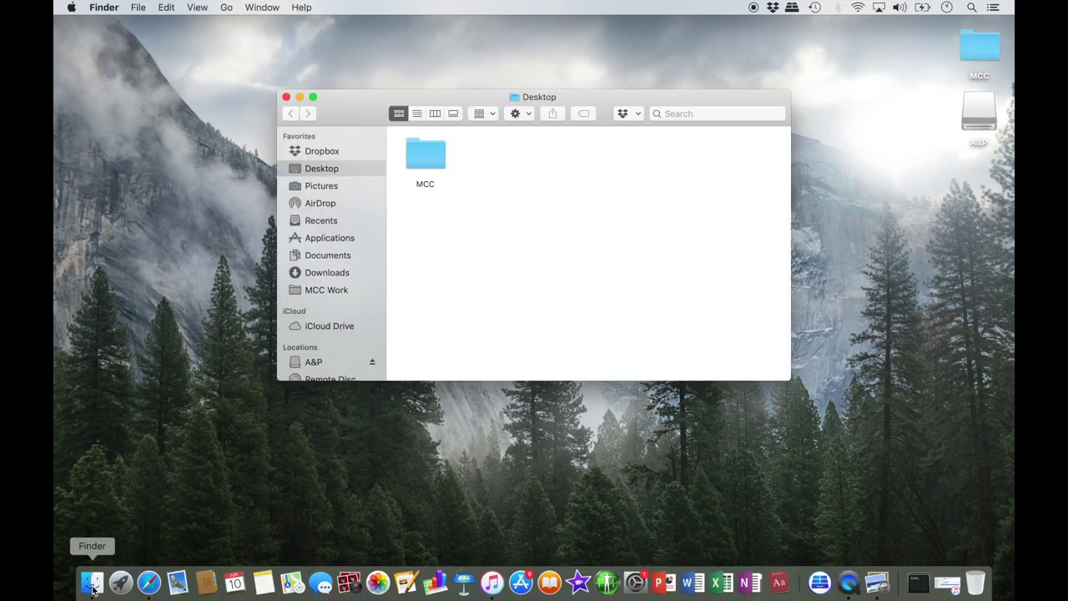
left_click(340, 275)
Step: Rename the respiratory lab file to drop .dms so it ends in Resp-L08
left_click(440, 197)
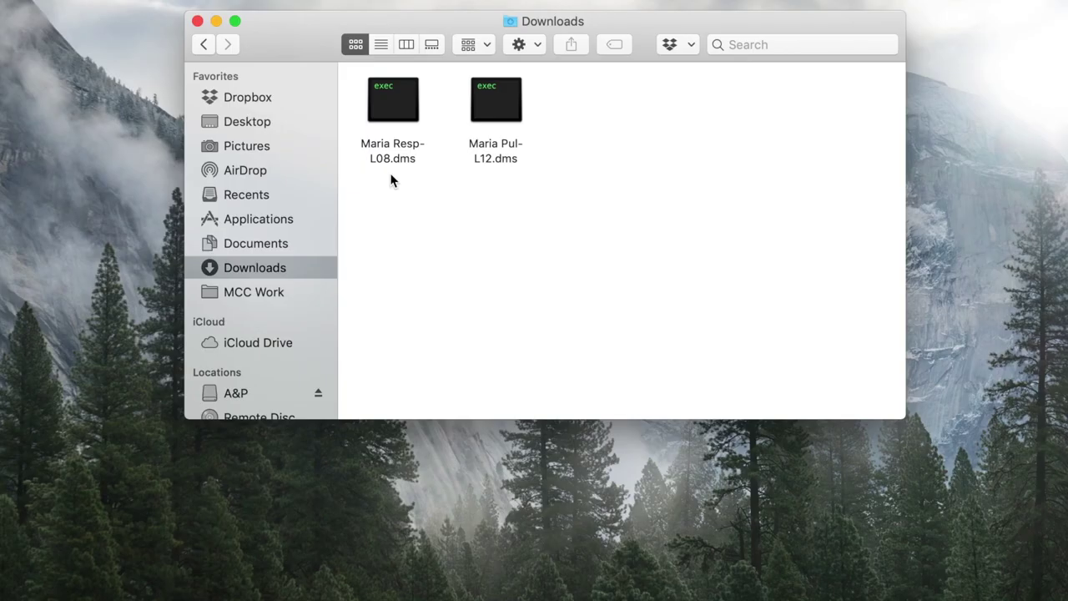
right_click(401, 158)
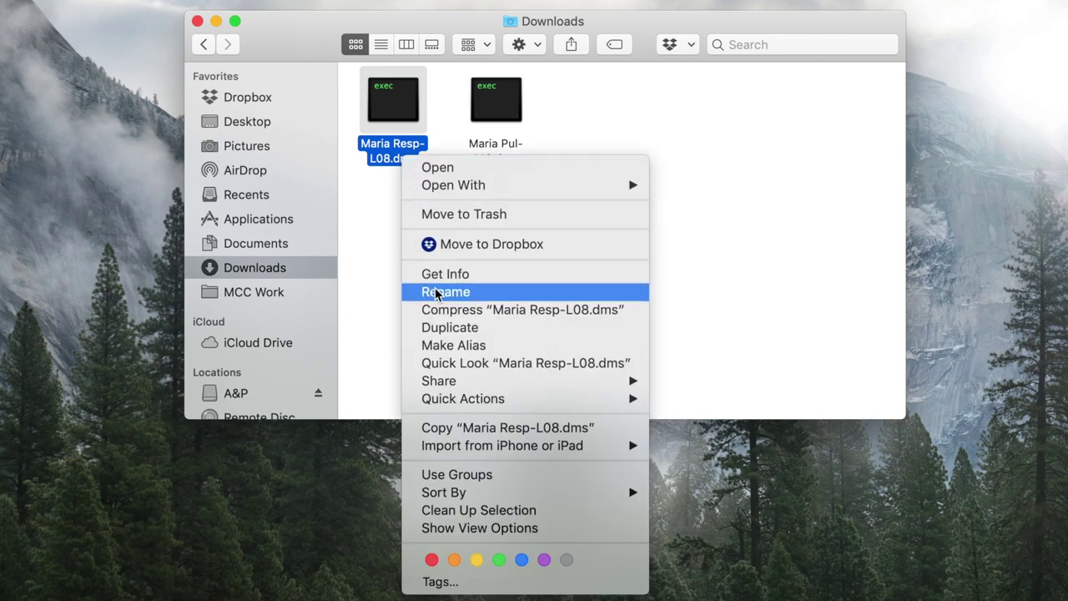
left_click(434, 292)
left_click(417, 159)
key("BackSpace")
key("BackSpace")
key("BackSpace")
key("BackSpace")
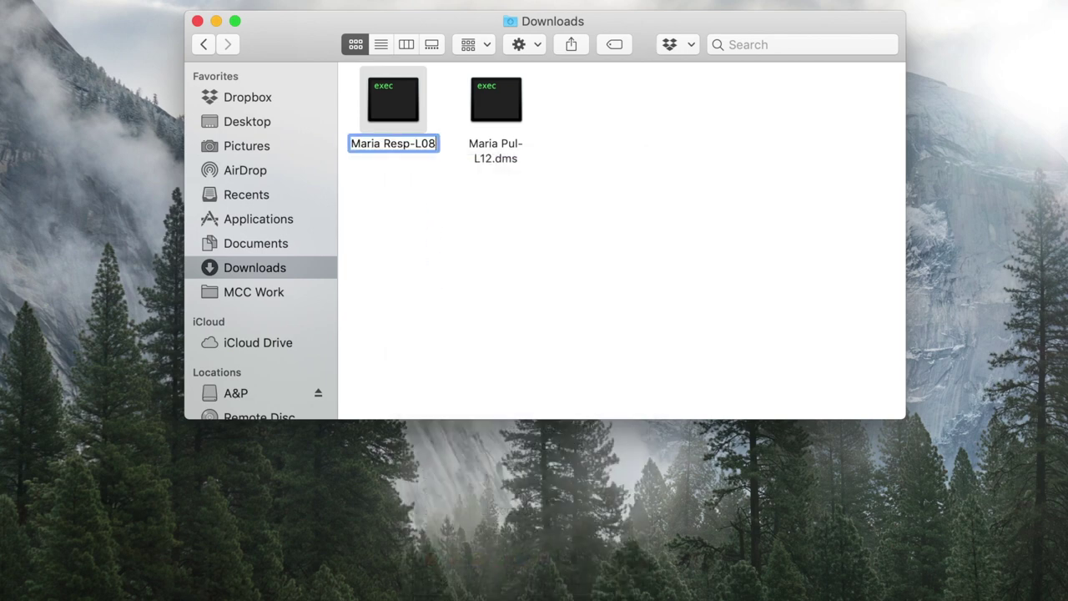
left_click(498, 161)
Step: Rename the pulmonary lab file to end in Pul-L12 without .dms, and close the Downloads window
right_click(498, 159)
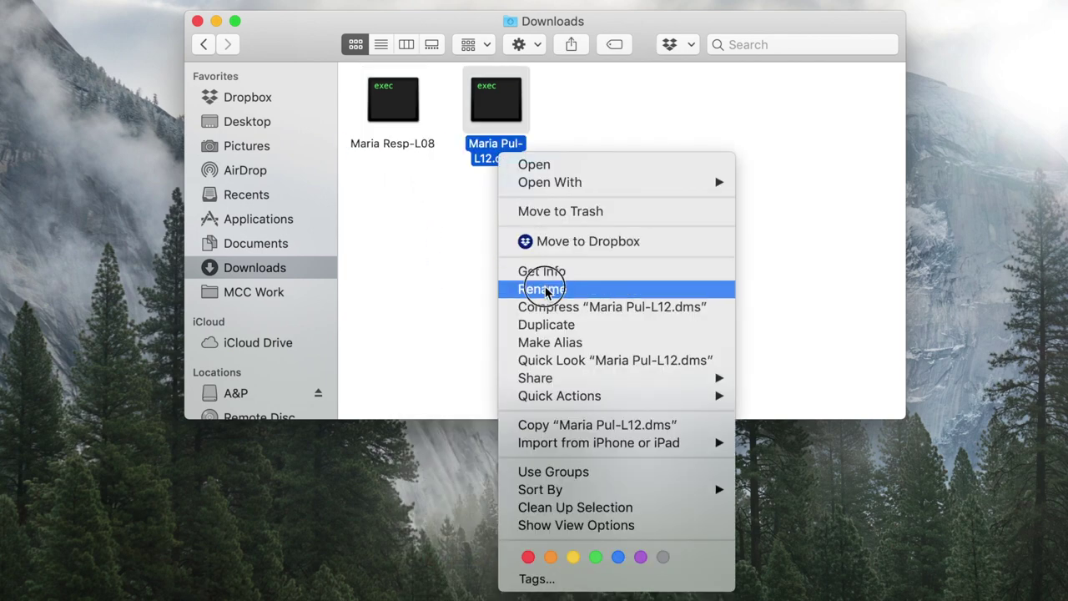
left_click(551, 289)
left_click(546, 148)
key("BackSpace")
key("BackSpace")
key("BackSpace")
key("BackSpace")
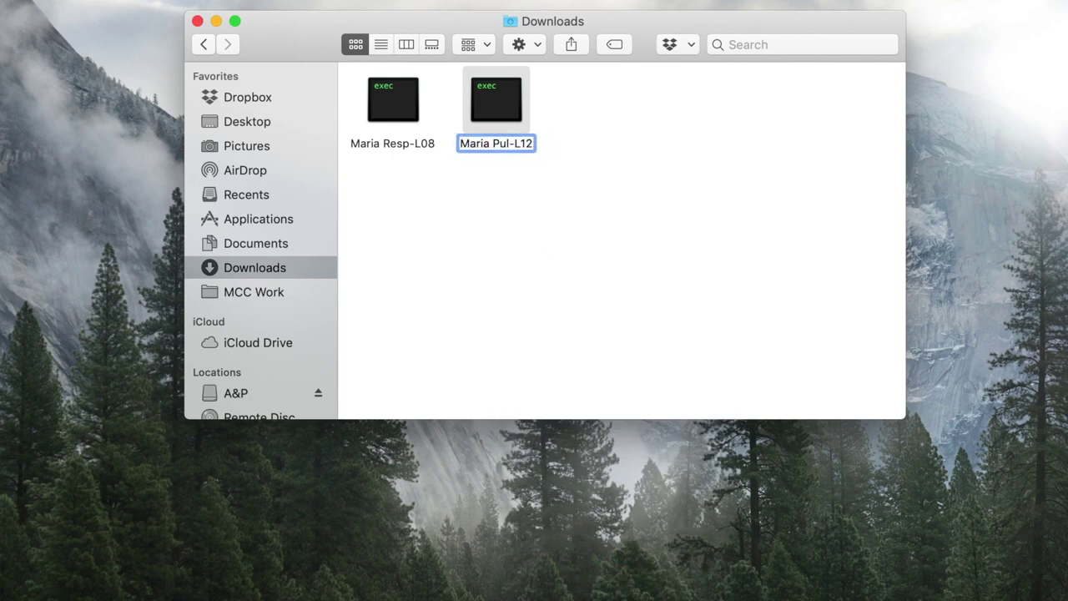
left_click(520, 180)
left_click(197, 21)
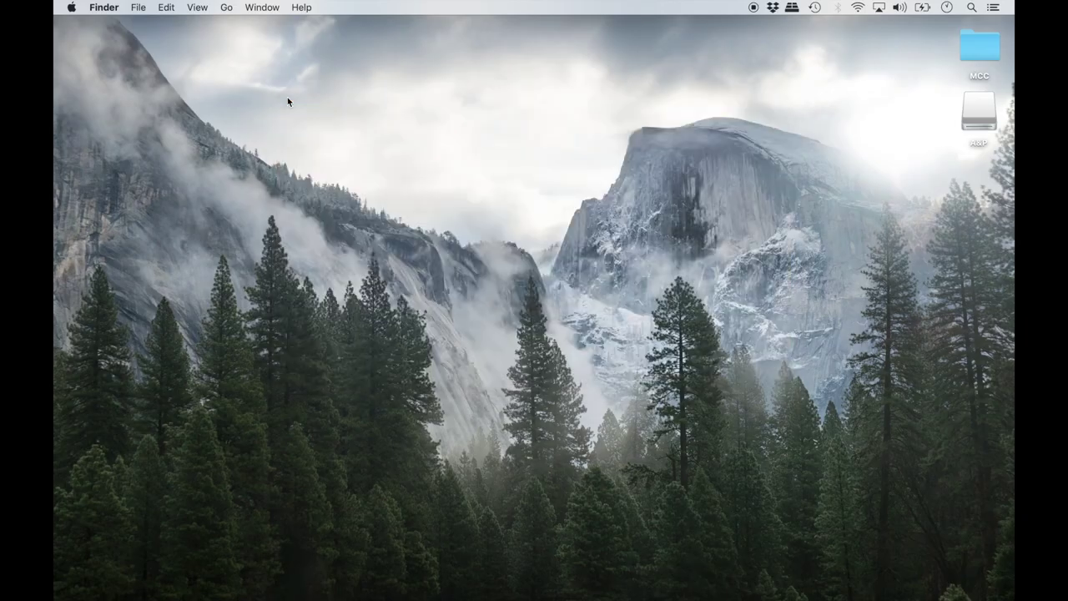
Step: Relaunch BSL Analysis and open the L08 respiration recording from the Downloads folder
left_click(608, 583)
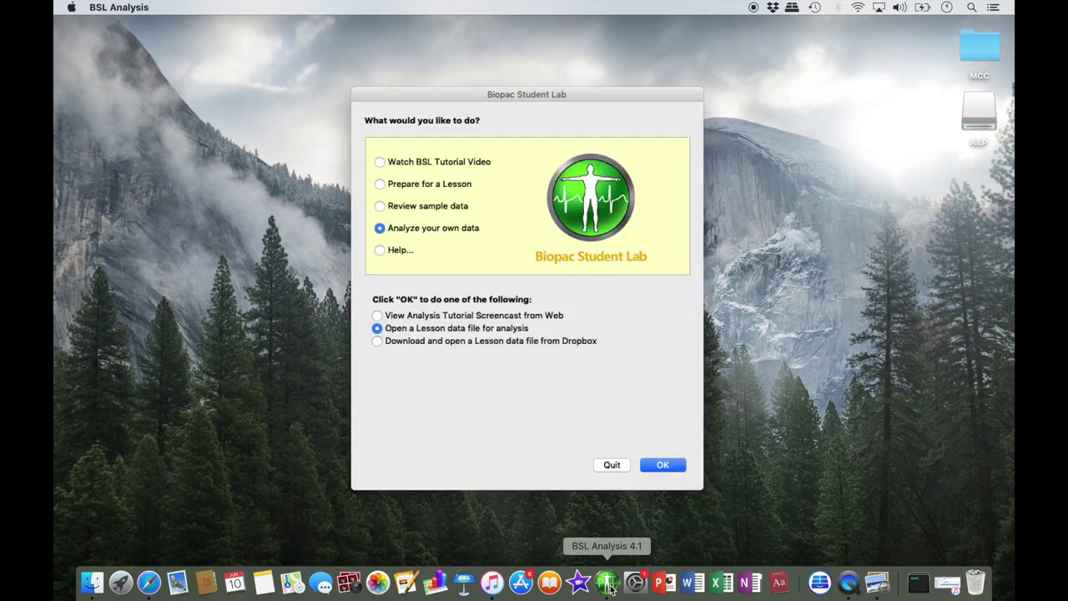
left_click(644, 464)
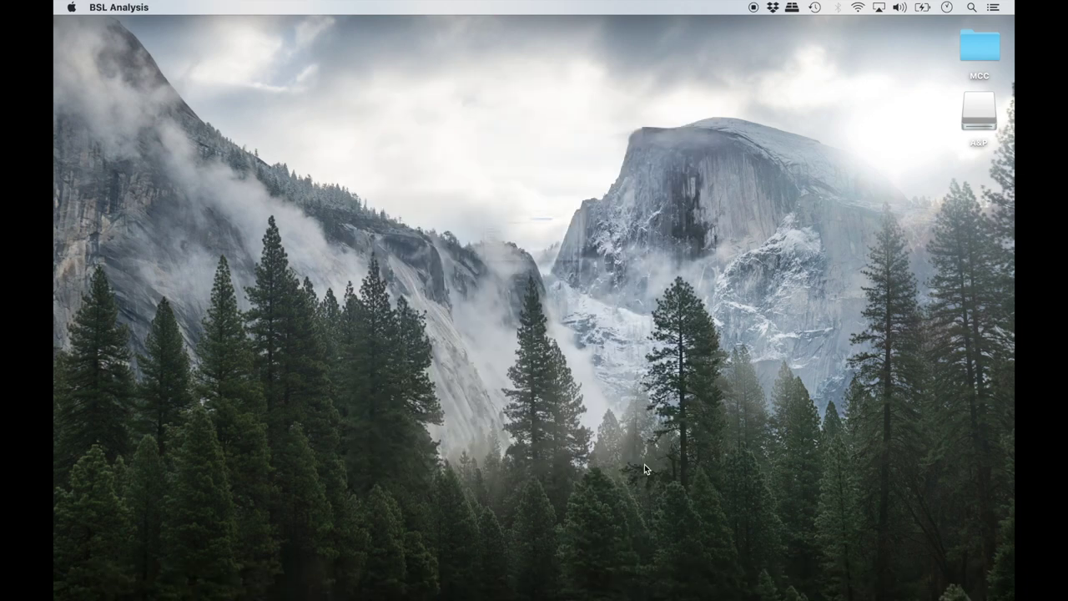
left_click(302, 244)
double_click(451, 134)
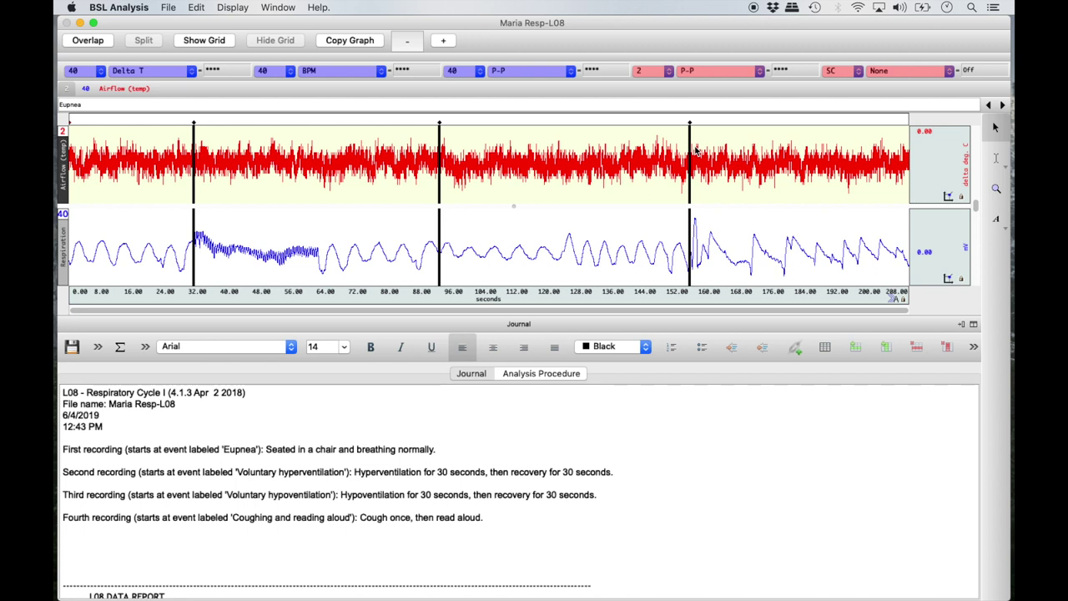
left_click(194, 123)
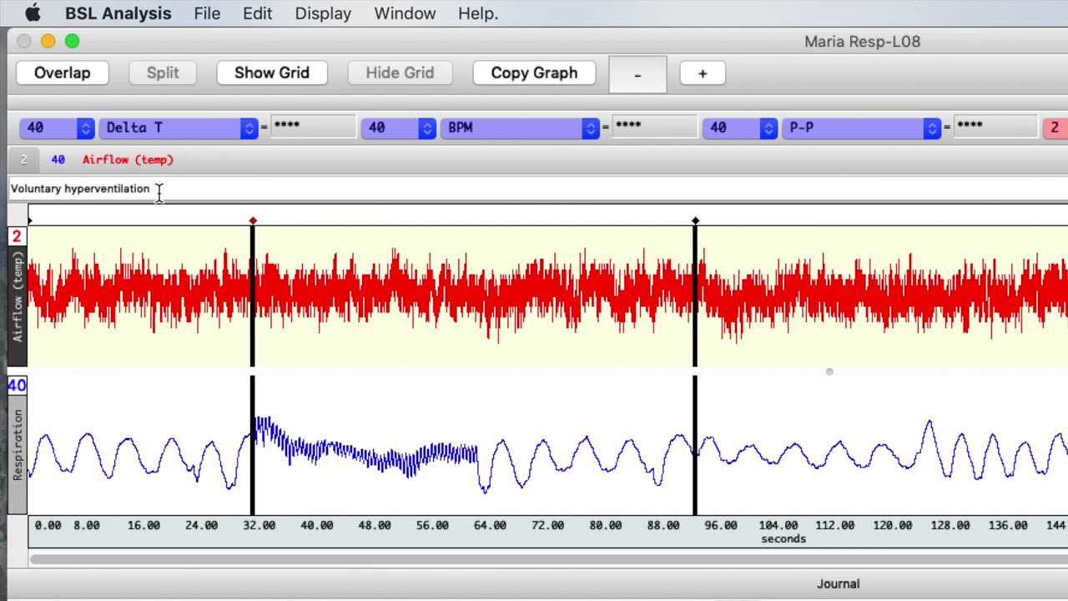
left_click(30, 221)
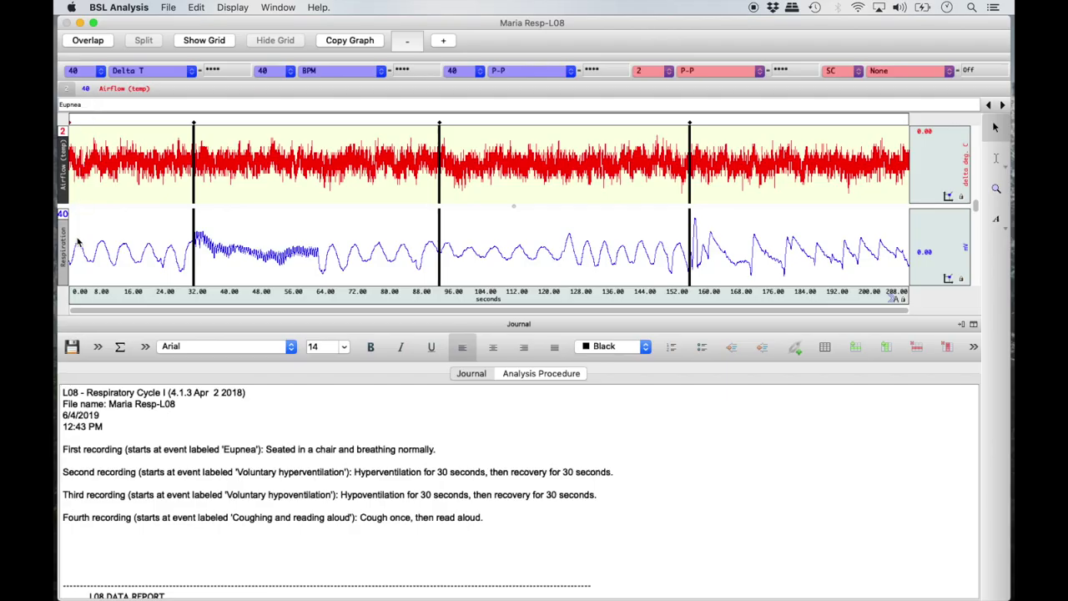
left_click(194, 123)
left_click(1002, 107)
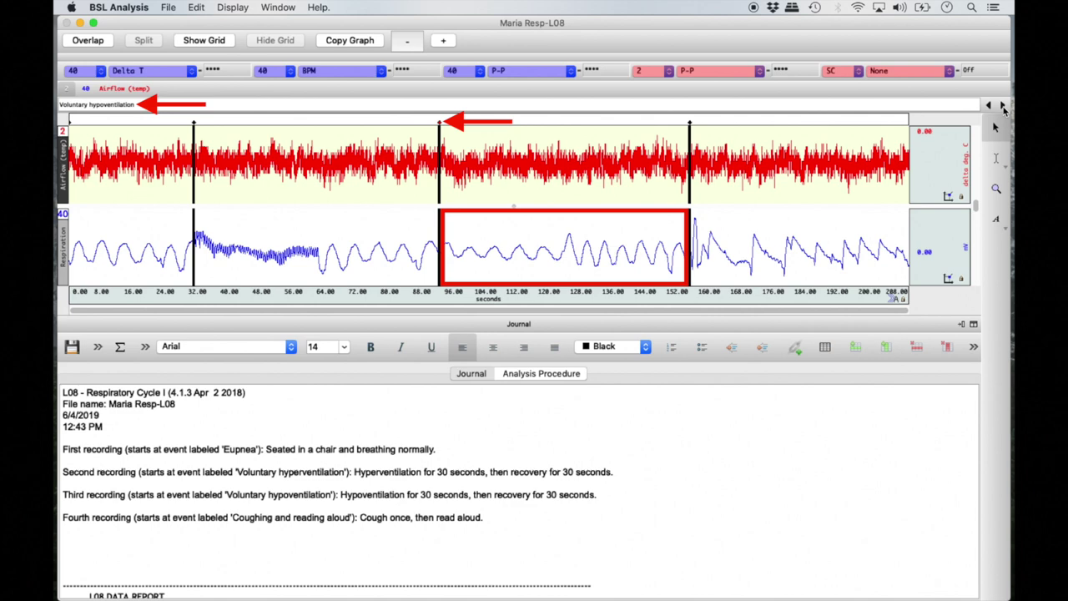
left_click(1002, 107)
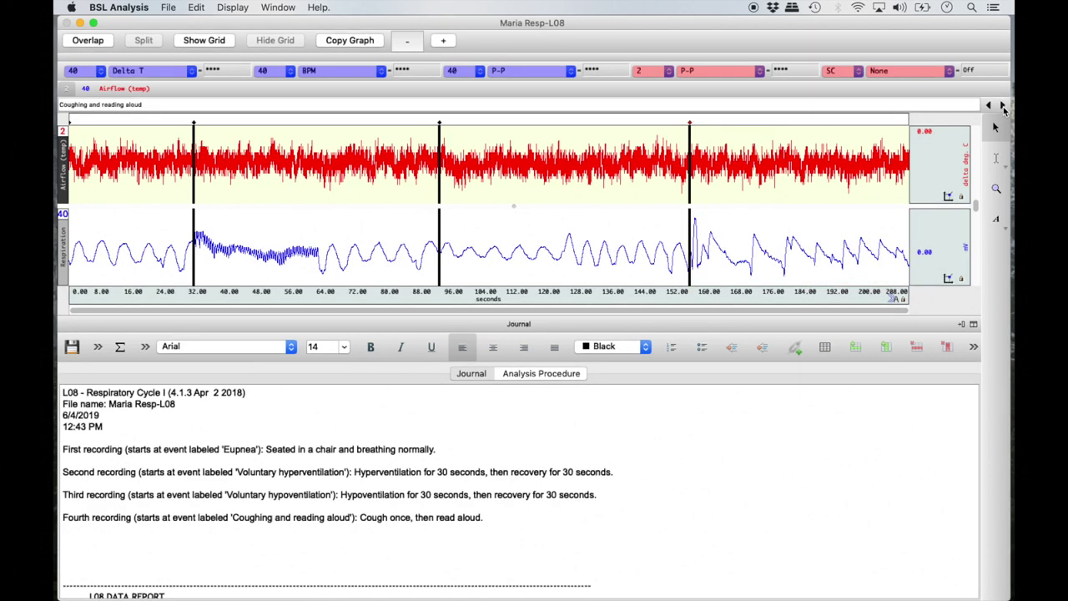
left_click(989, 106)
left_click(988, 106)
left_click(988, 106)
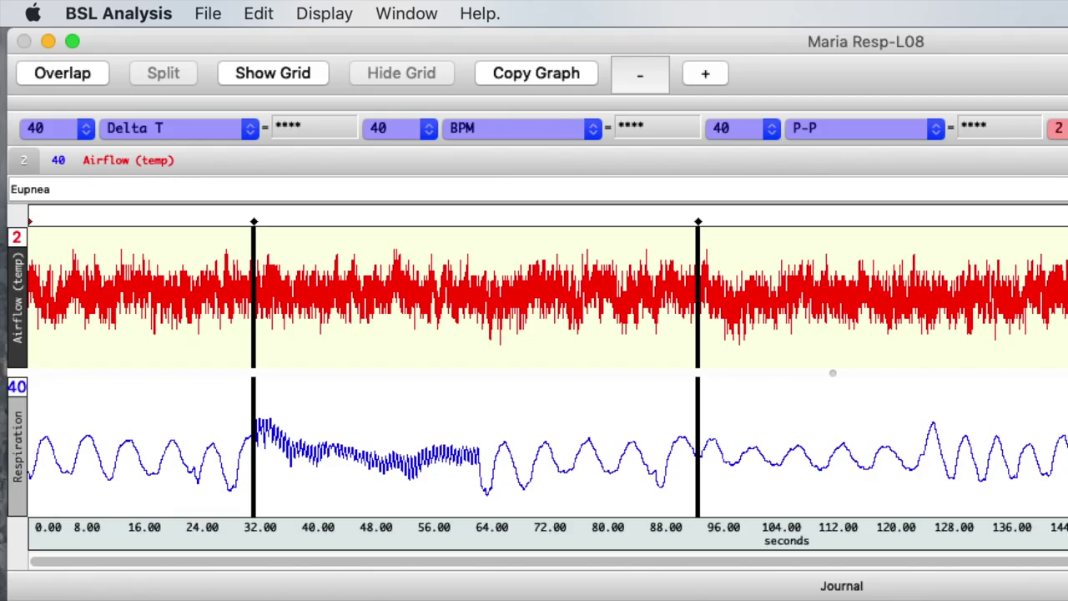
Step: Apply Display > Autoscale Waveforms to the airflow and respiration traces
left_click(338, 13)
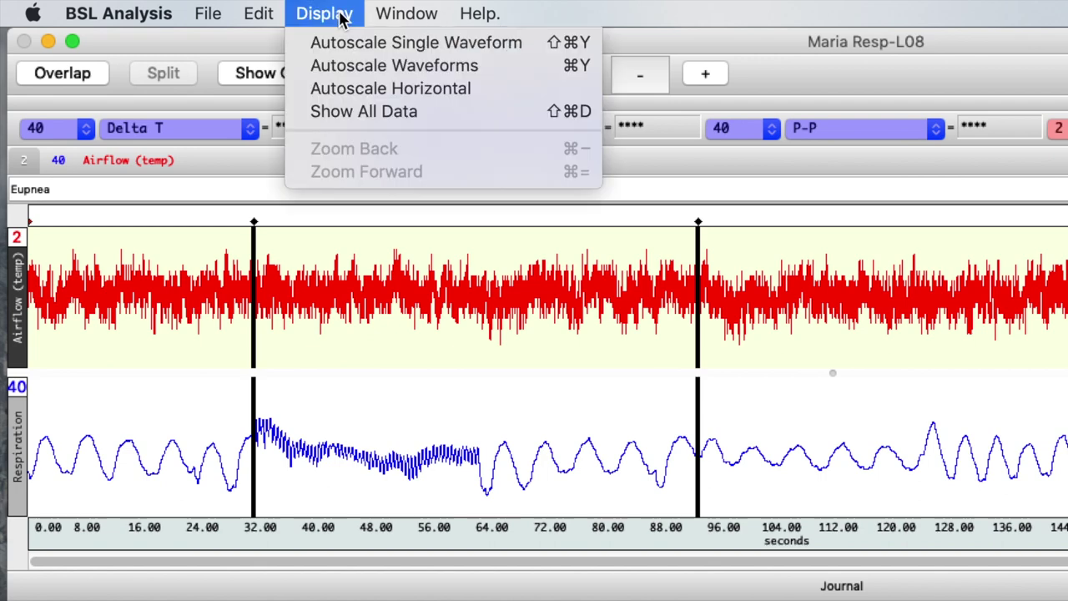
left_click(353, 70)
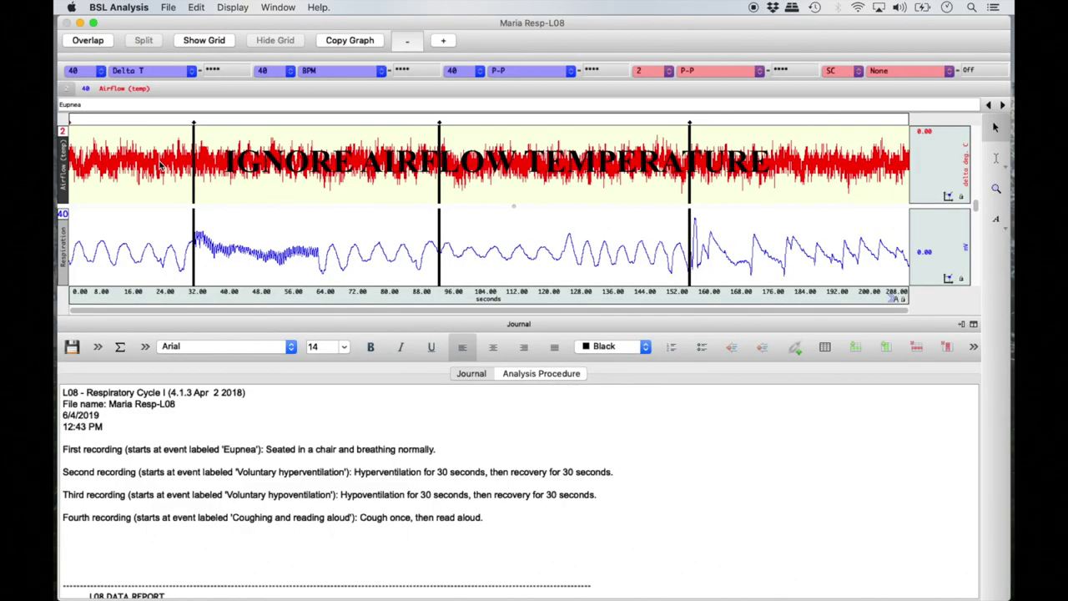
Step: Use the magnifier to zoom both plots to about the first 1–19 seconds of Eupnea
left_click(995, 191)
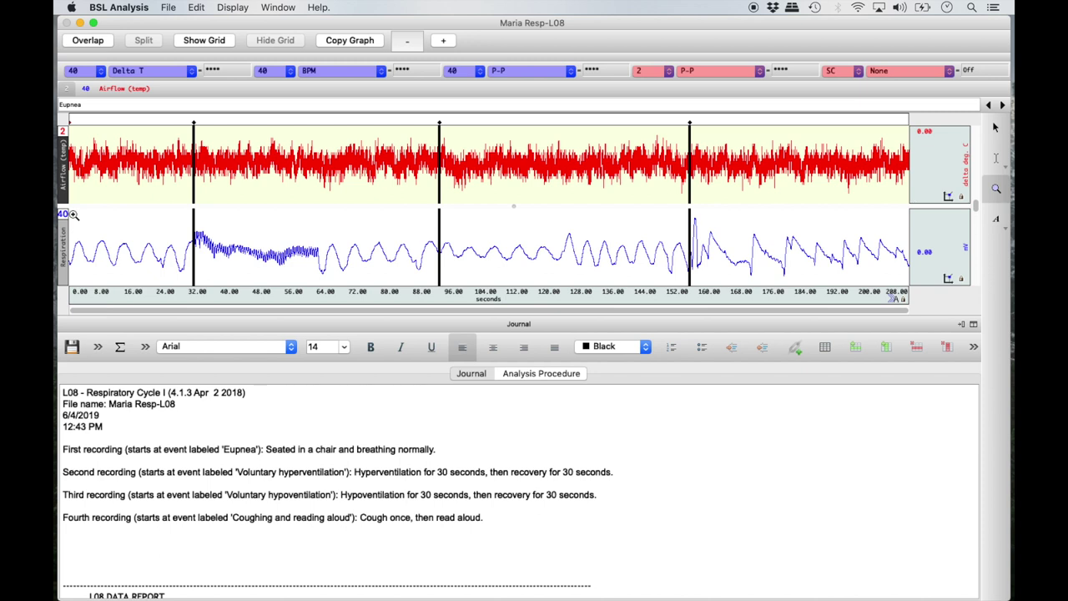
left_click(73, 215)
left_click_drag(73, 214, 145, 258)
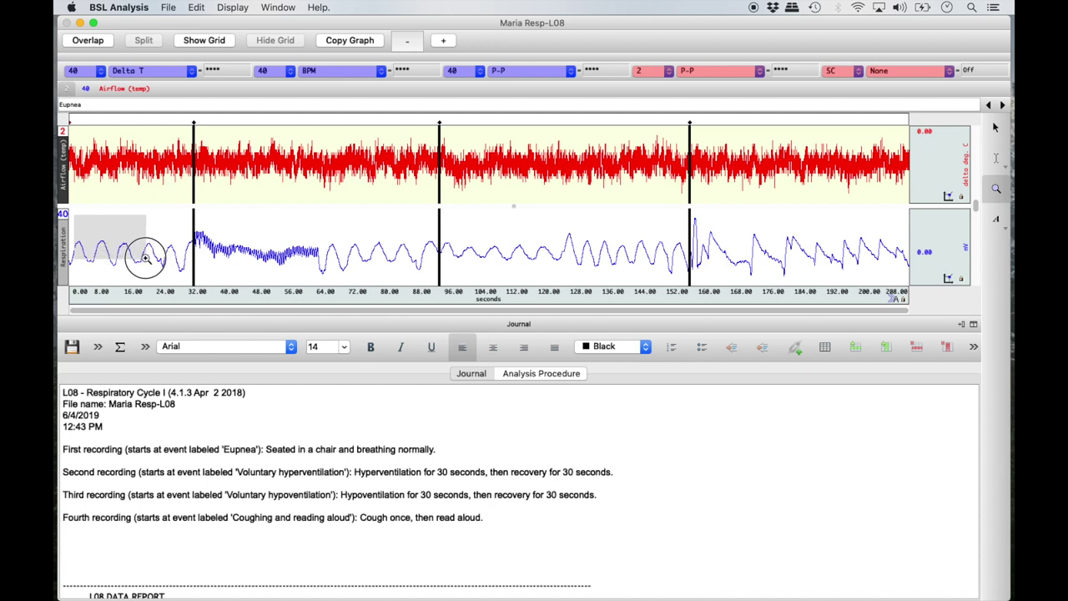
left_click_drag(145, 257, 145, 259)
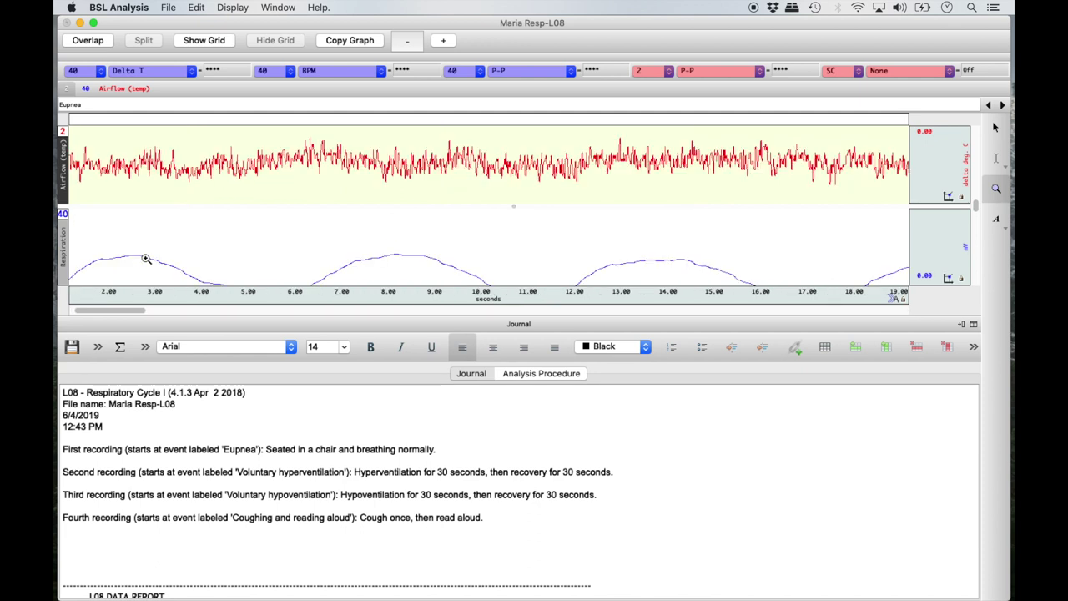
left_click(233, 8)
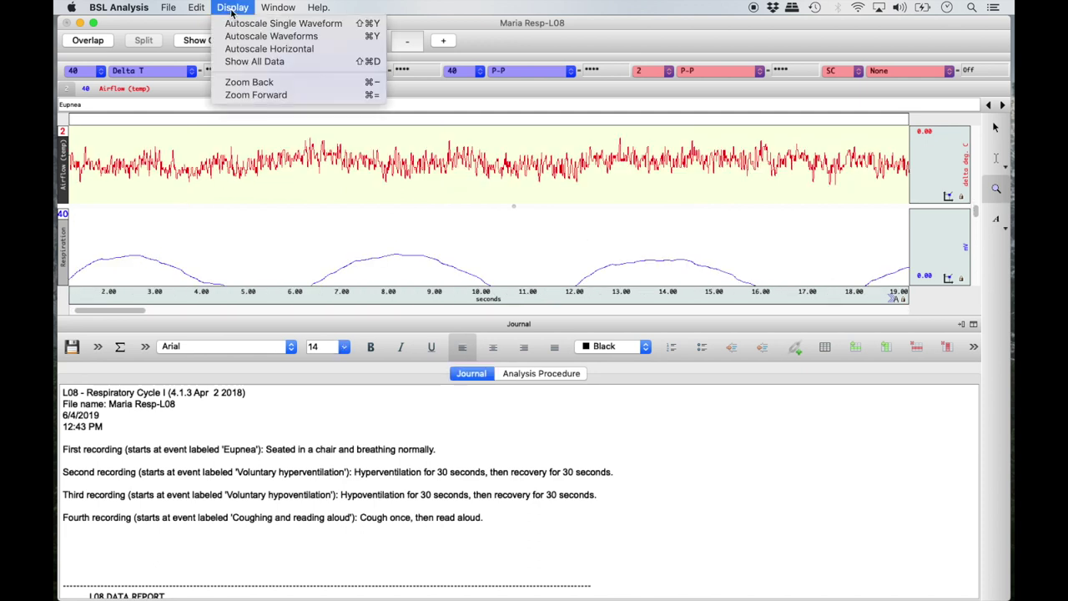
Step: Zoom back out, then magnify the Eupnea section from about 1.5 to 30 seconds
left_click(248, 83)
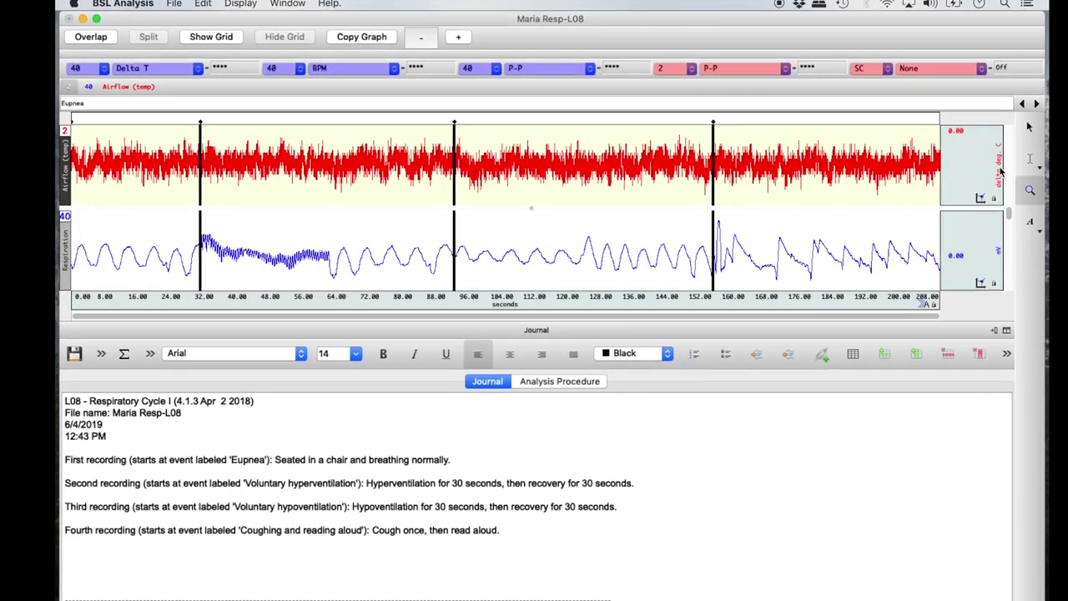
left_click_drag(82, 225, 236, 310)
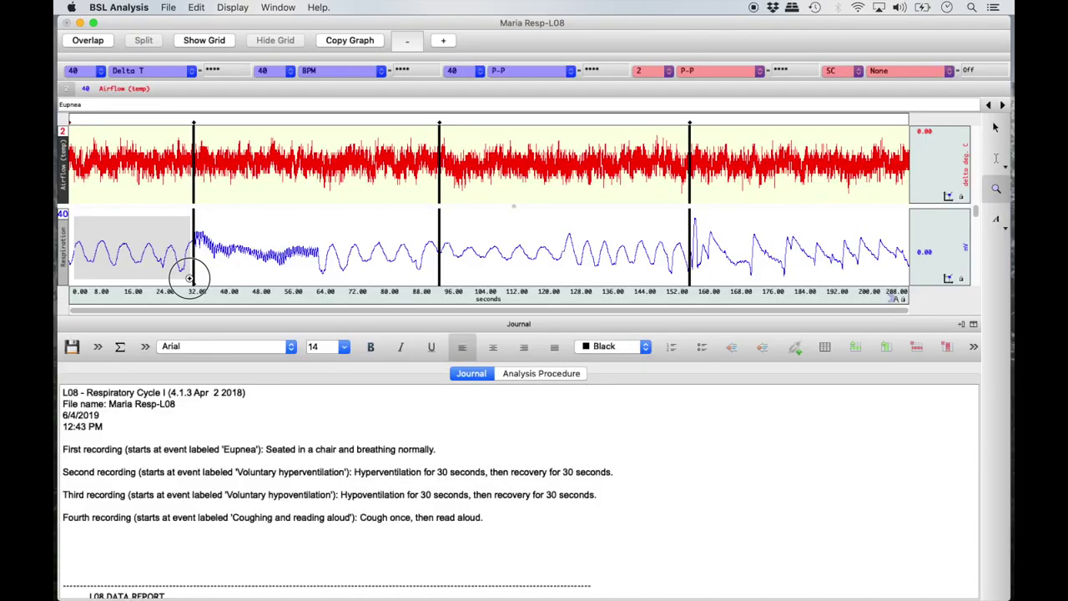
left_click_drag(190, 276, 190, 279)
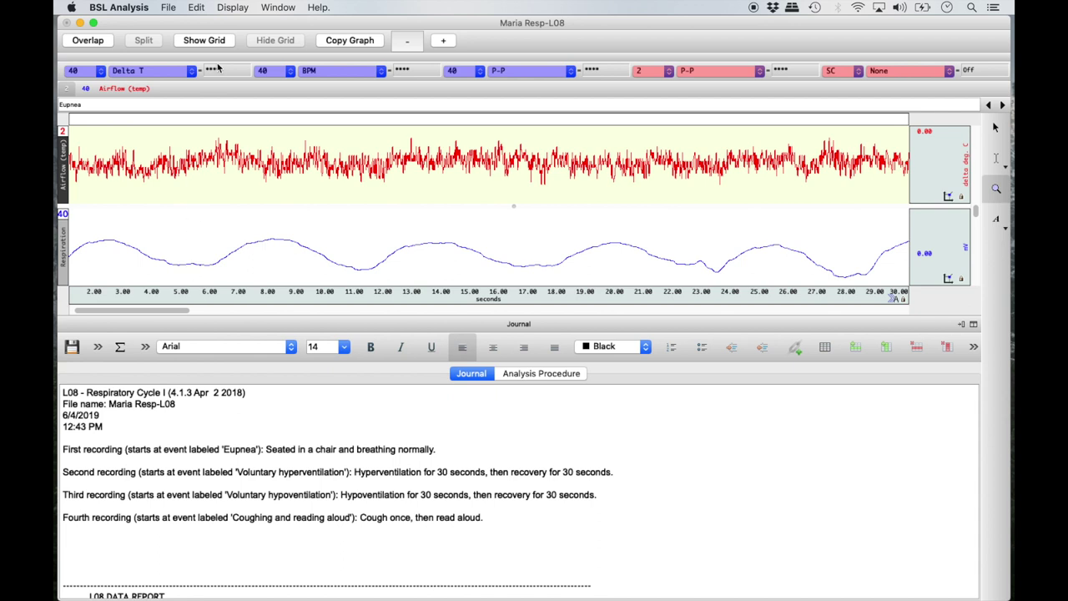
Step: Autoscale the zoomed respiration waveforms and switch to the I-beam selection tool
left_click(233, 9)
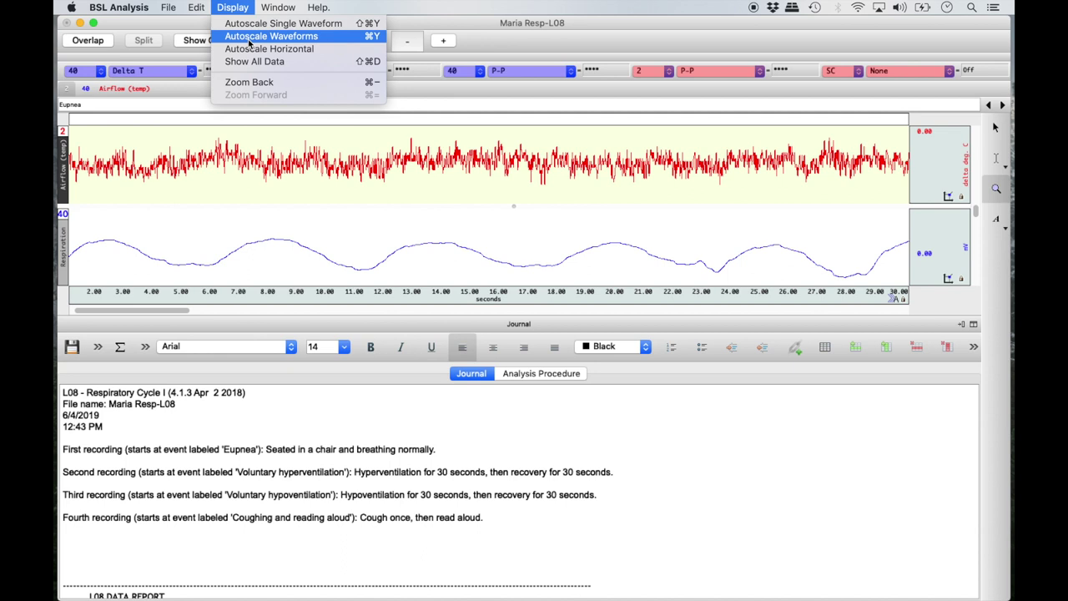
left_click(249, 38)
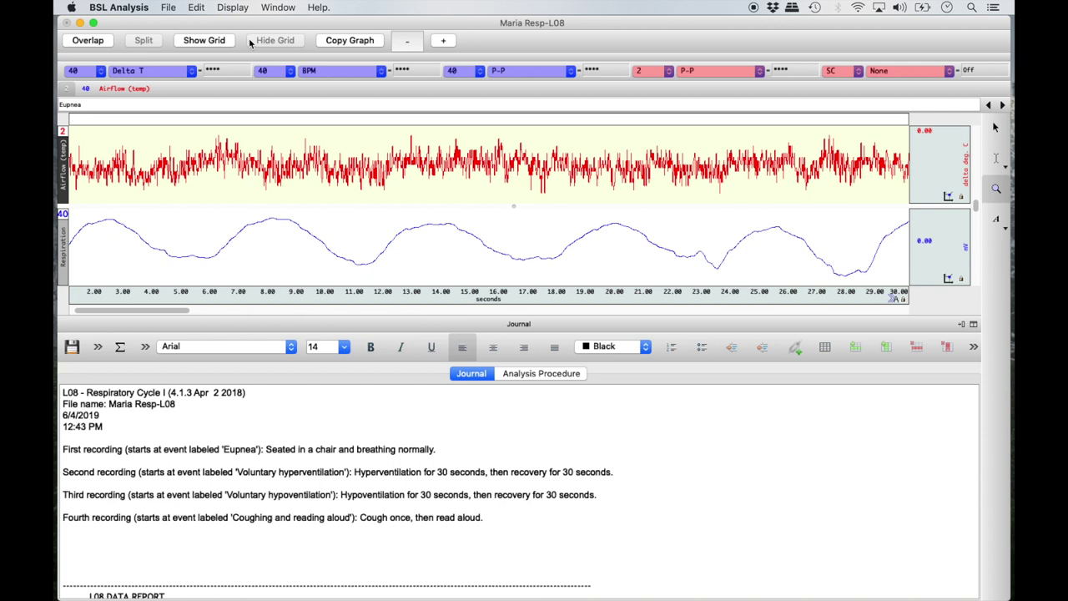
left_click(993, 164)
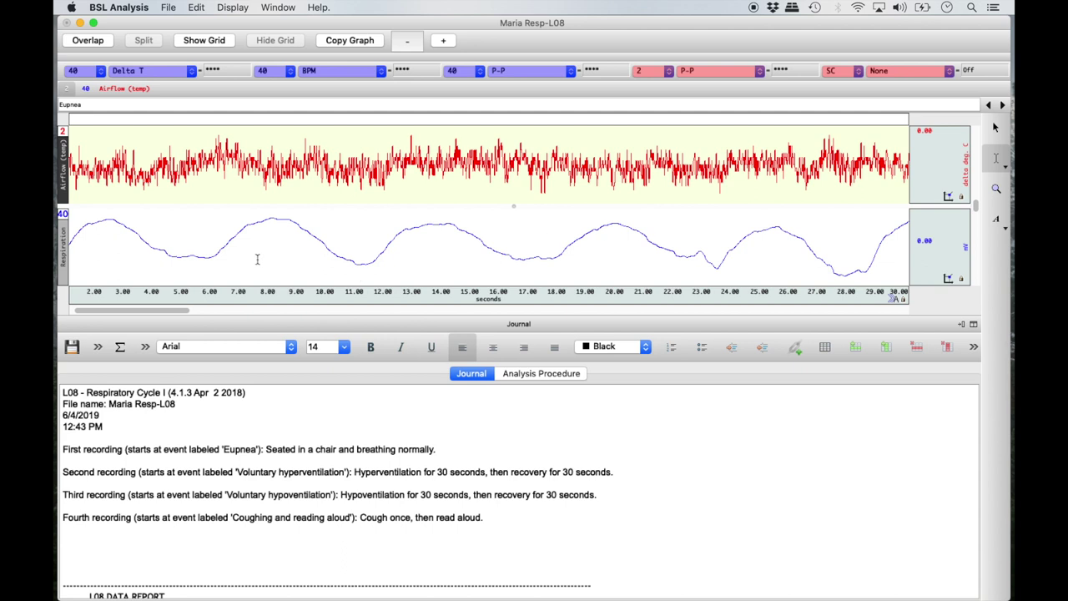
Step: Select the first inspiration from trough to peak (about 5.5–8.2 s), giving Delta T 2.79 sec
left_click(190, 254)
left_click_drag(191, 254, 271, 248)
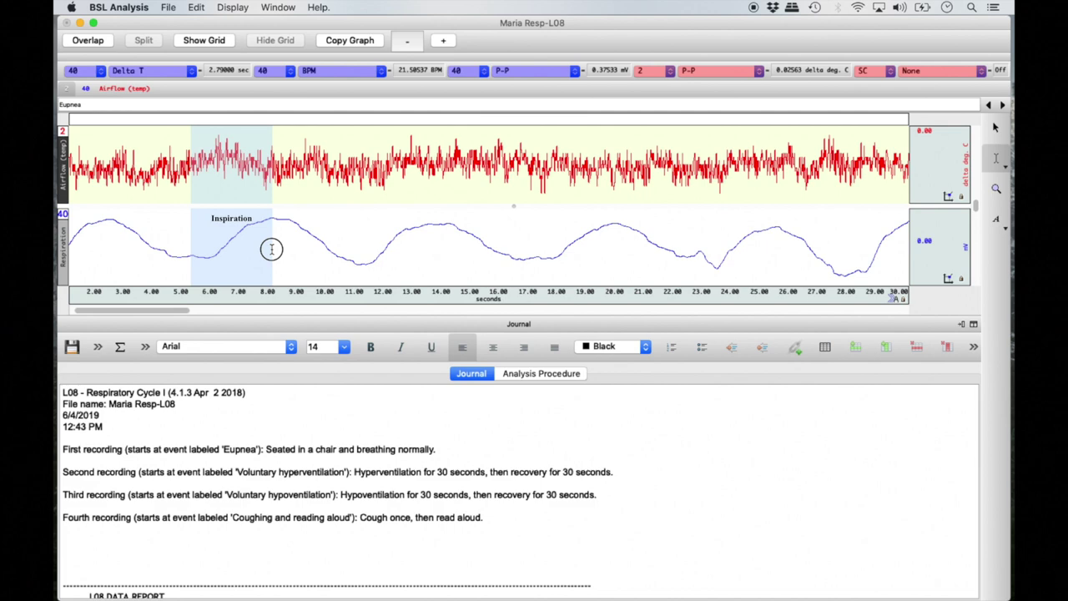
left_click_drag(271, 248, 271, 248)
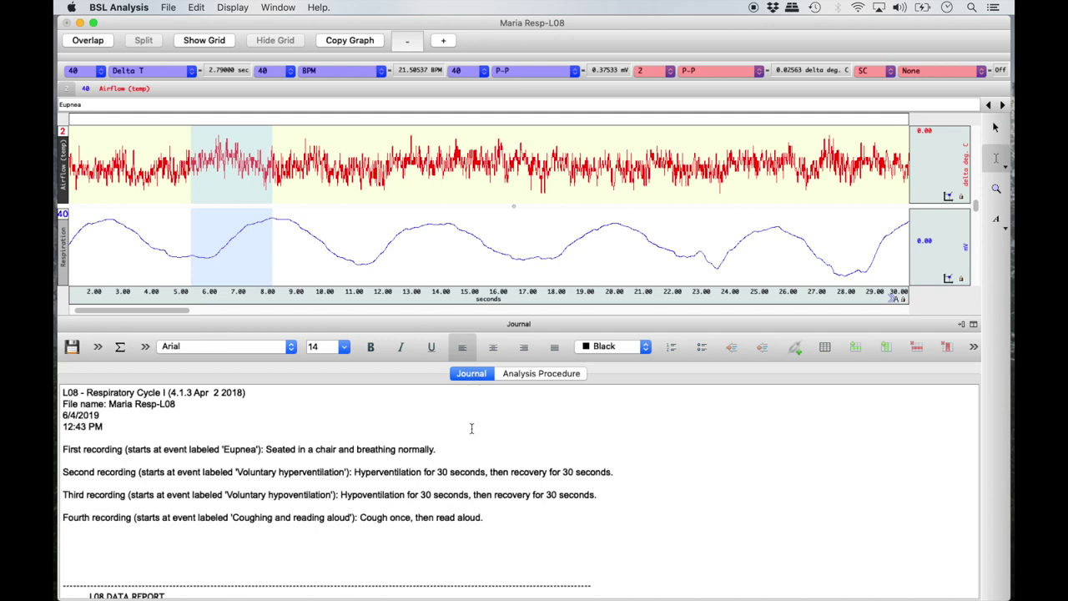
Step: Scroll the journal past empty Table 8.1 to Table 8.3's Eupnea row, then back to Table 8.1
scroll(472, 428, "down", 10)
scroll(472, 428, "down", 3)
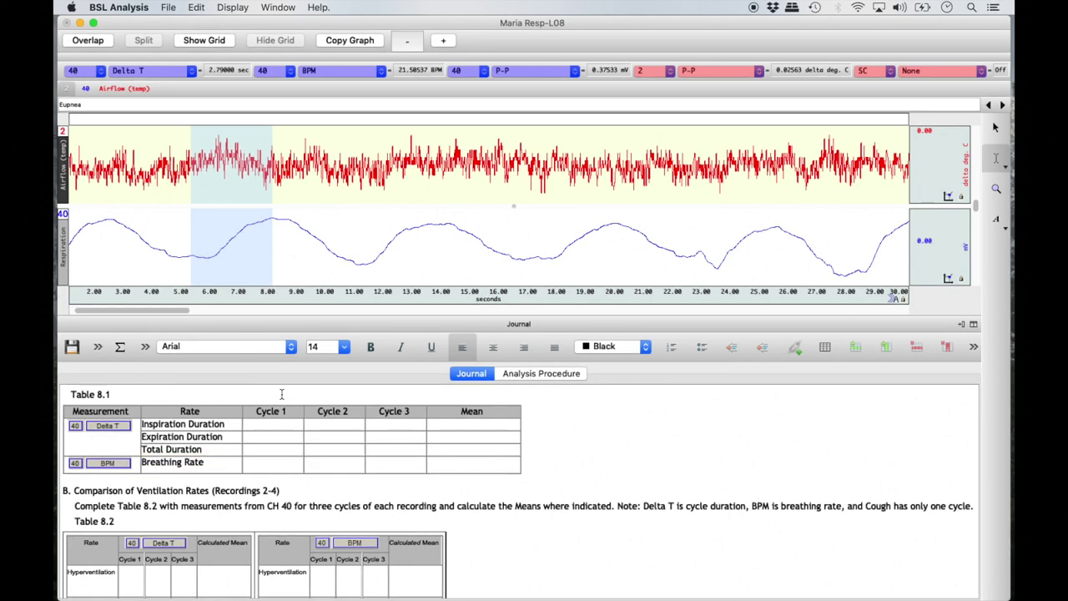
scroll(281, 393, "down", 10)
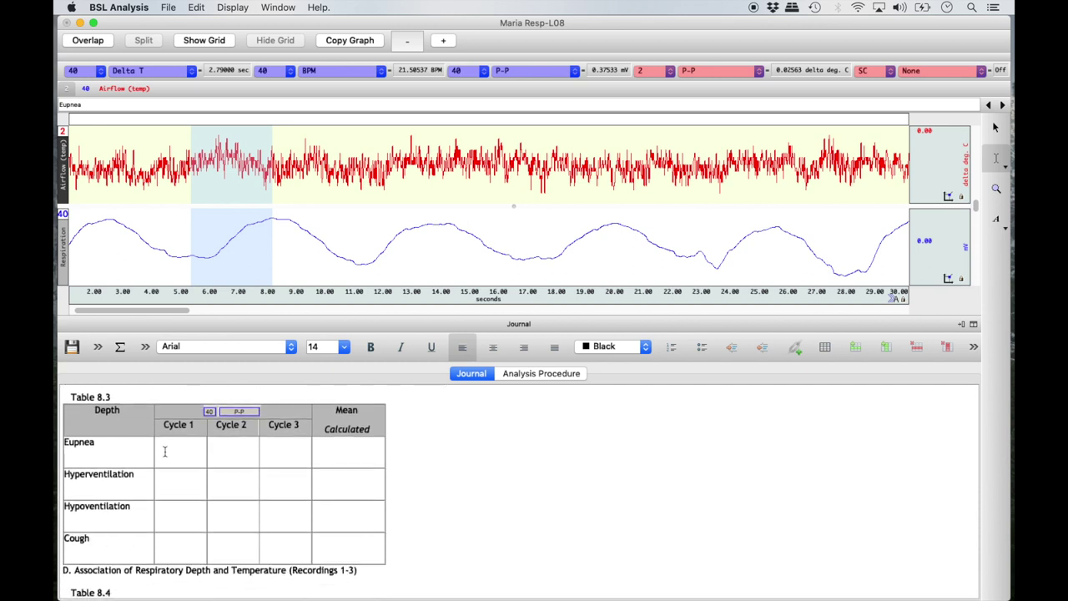
key("super+shift+3")
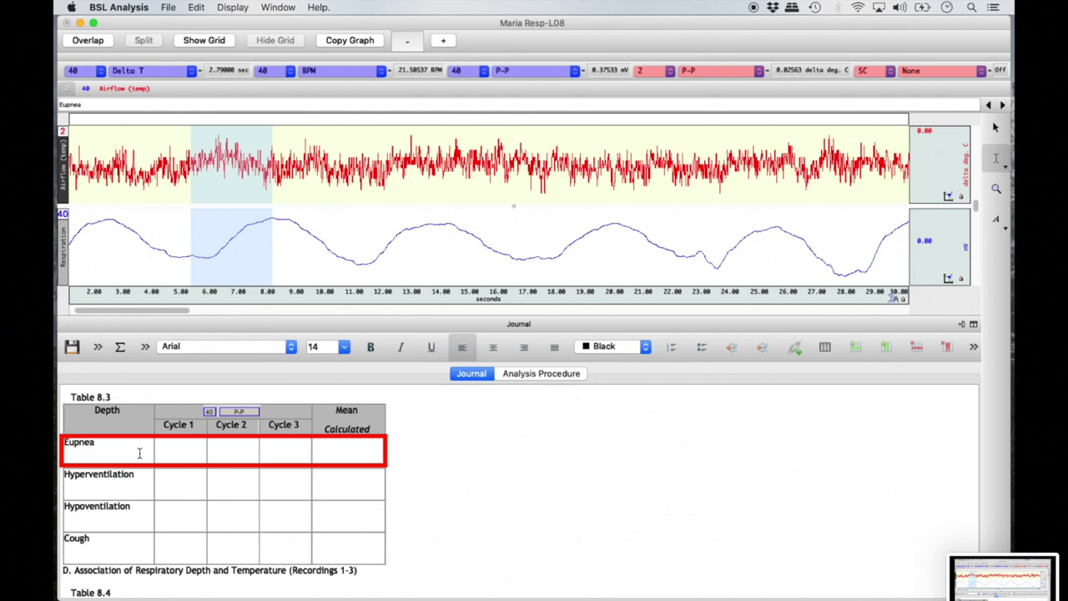
scroll(140, 453, "up", 10)
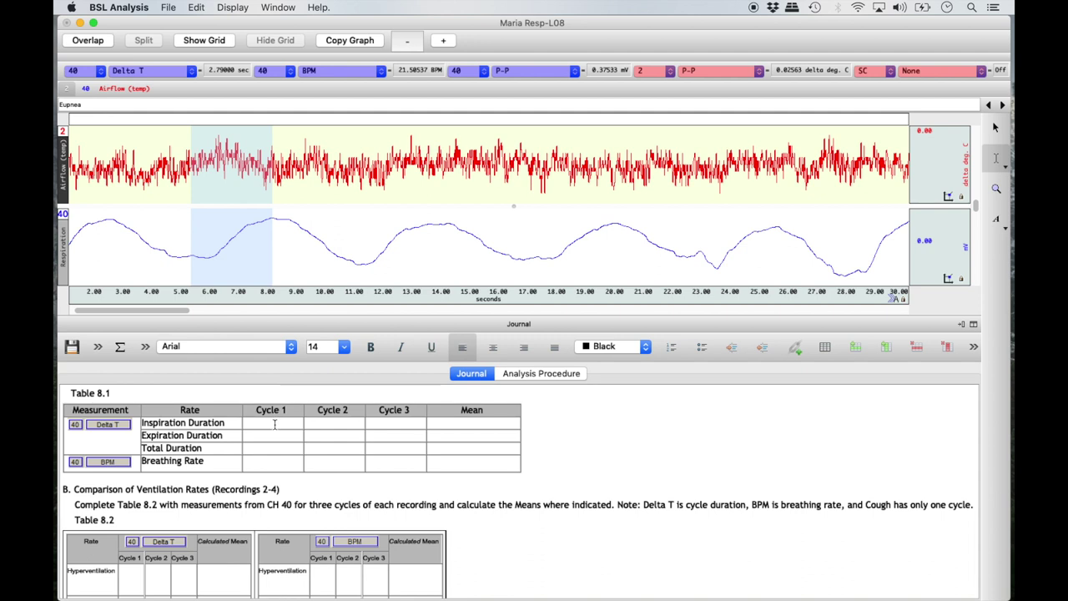
Step: Insert the CH40 Delta T value 2.79 into Table 8.1's Cycle 1 Inspiration Duration cell
right_click(275, 424)
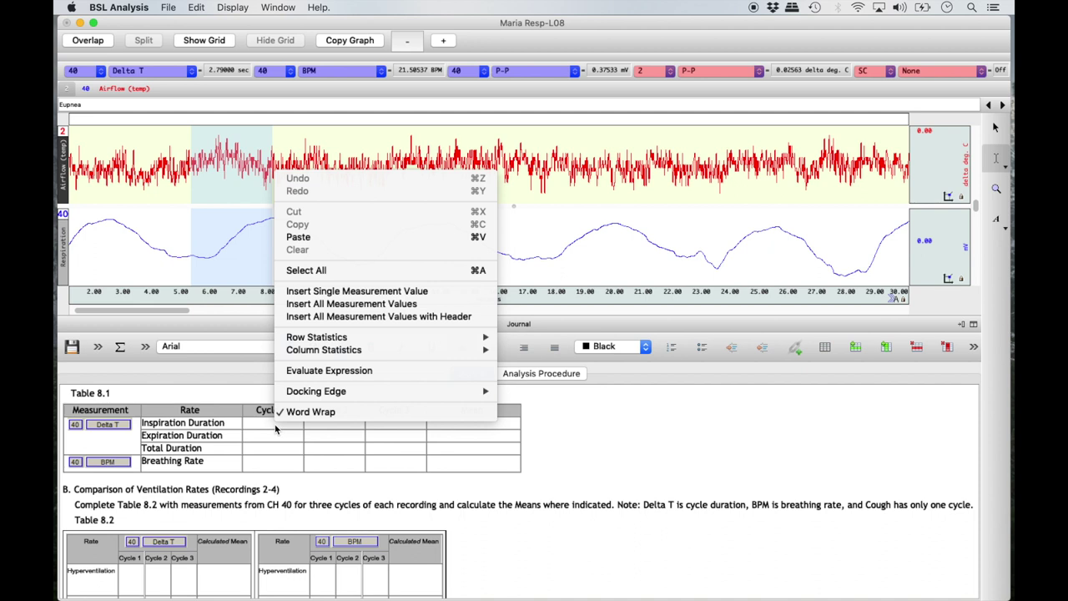
right_click(264, 399)
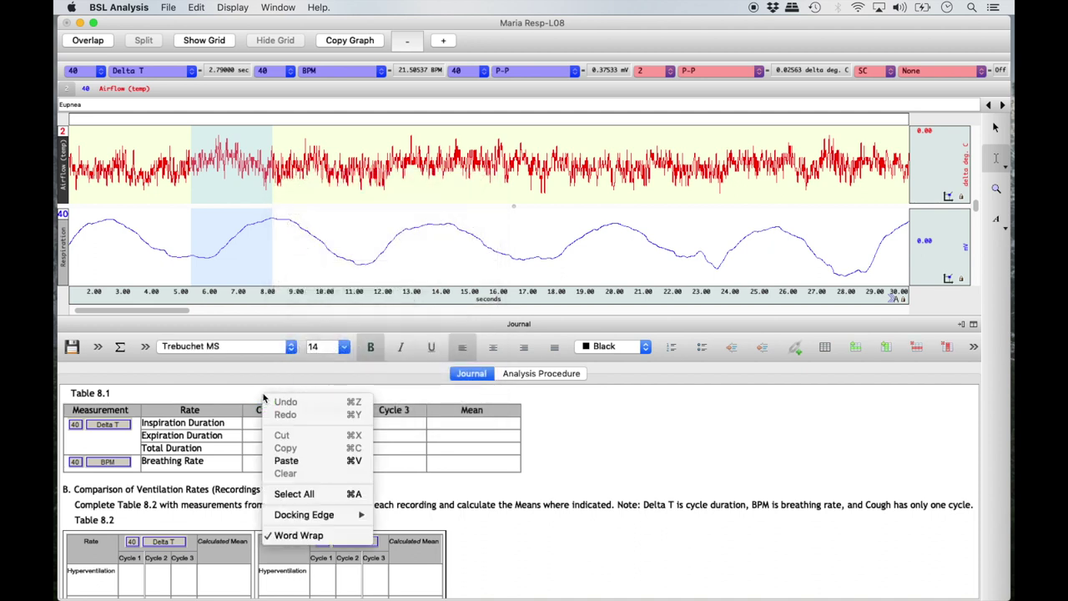
left_click(252, 430)
right_click(252, 430)
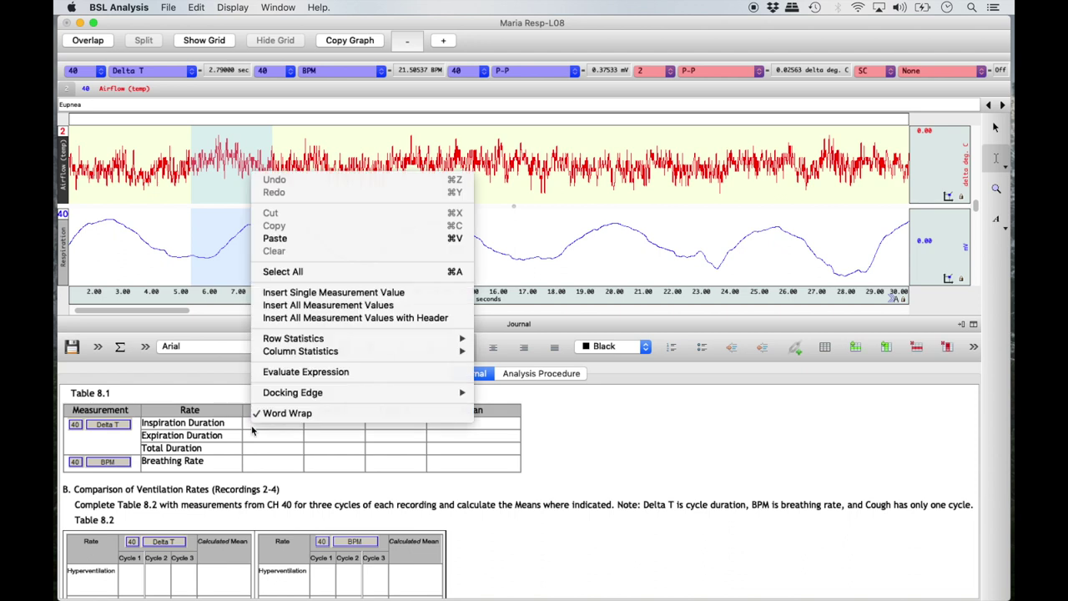
left_click(414, 295)
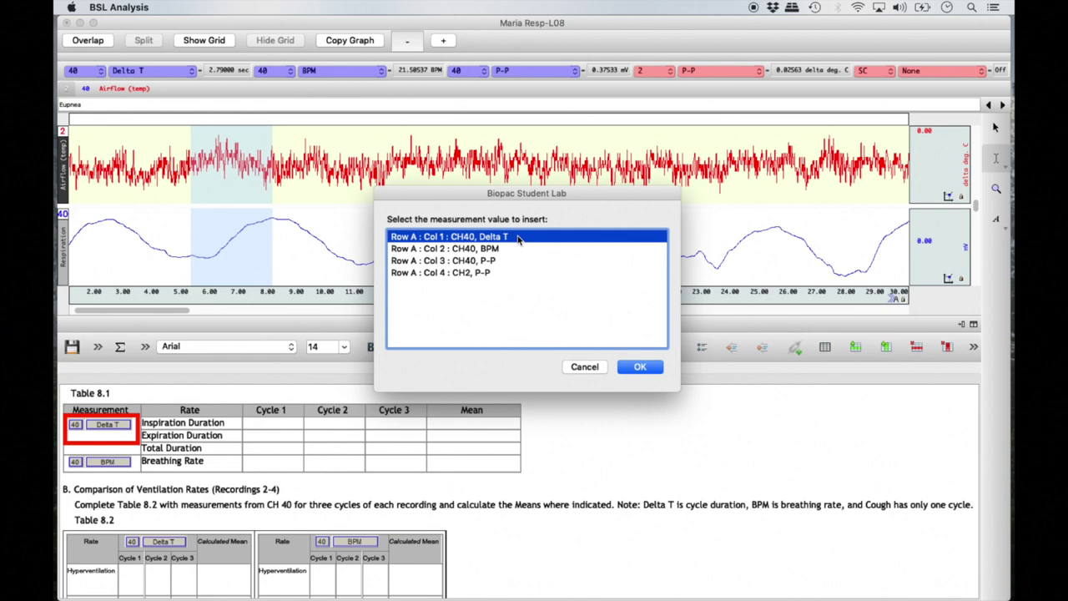
left_click(639, 367)
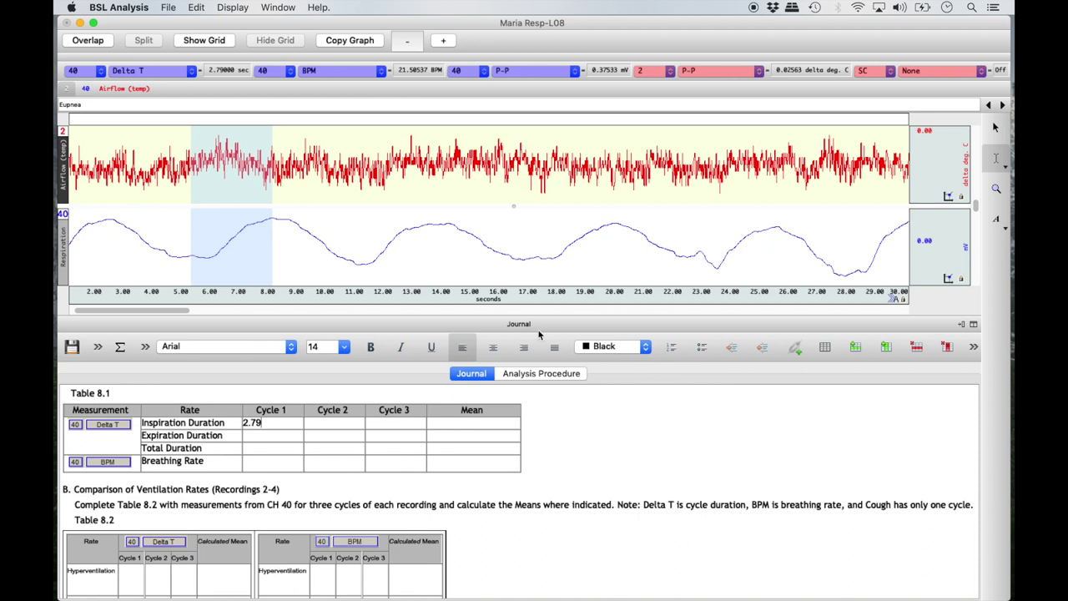
Step: Select the expiration from the 8.2 s peak to the 11.2 s trough and insert Delta T 2.99 as Cycle 1 Expiration Duration
left_click(273, 218)
left_click_drag(272, 219, 352, 242)
left_click_drag(358, 244, 360, 246)
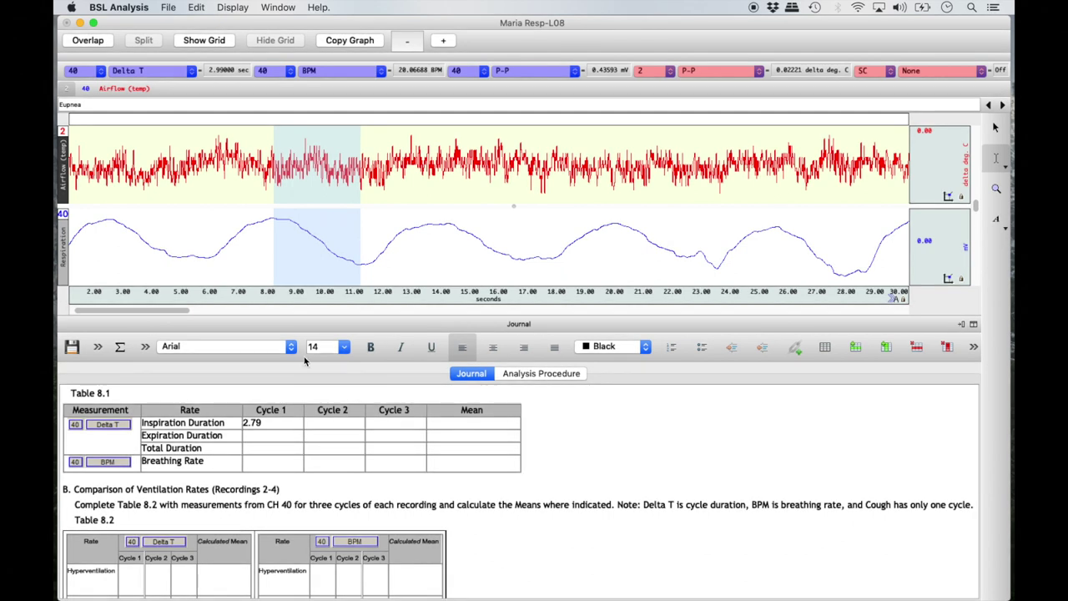
right_click(266, 435)
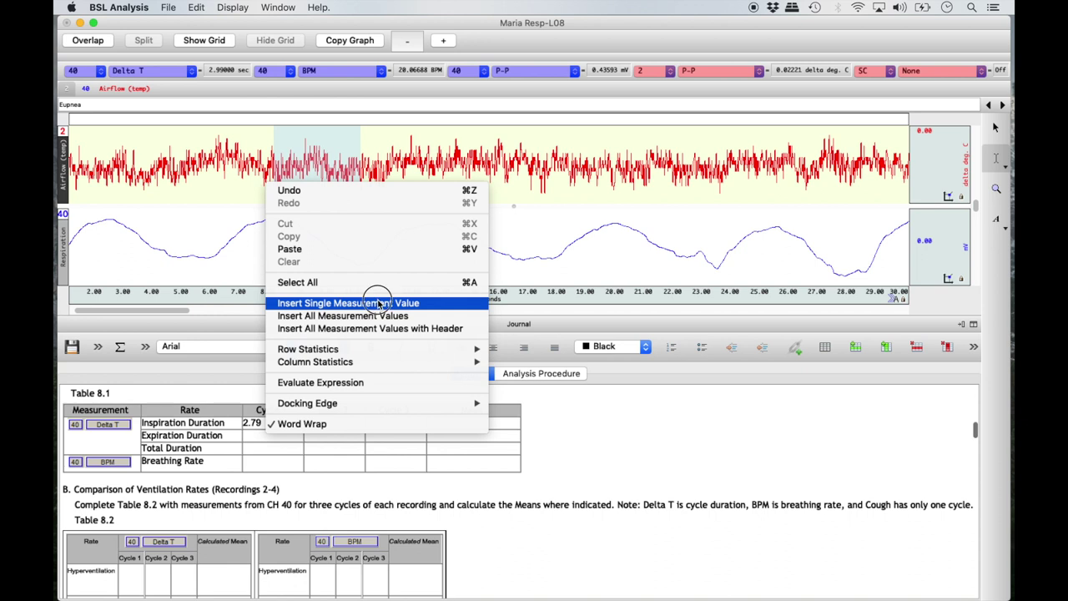
left_click(378, 304)
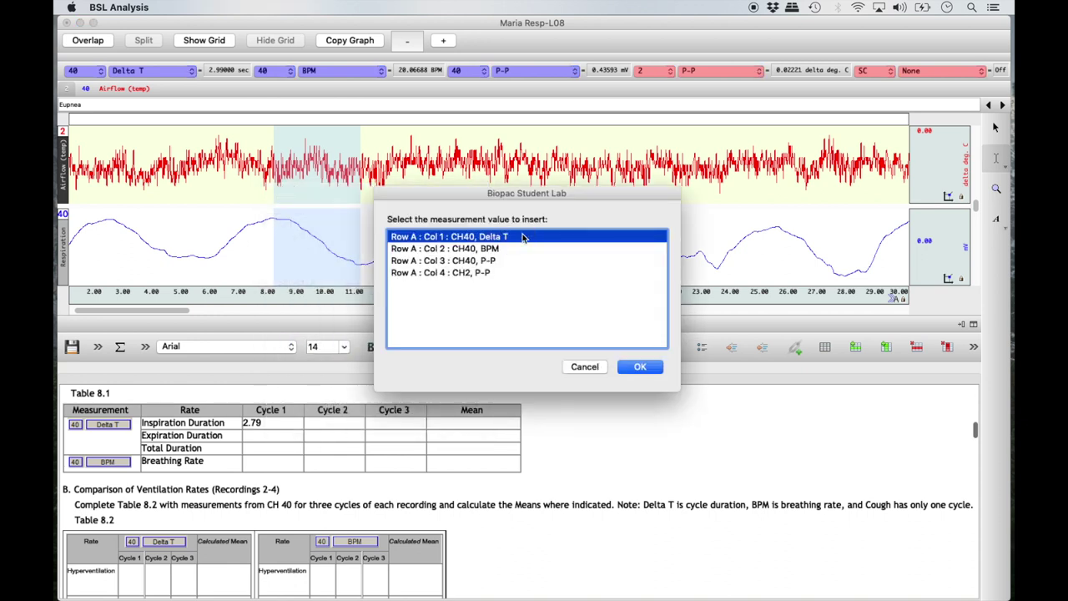
left_click(631, 368)
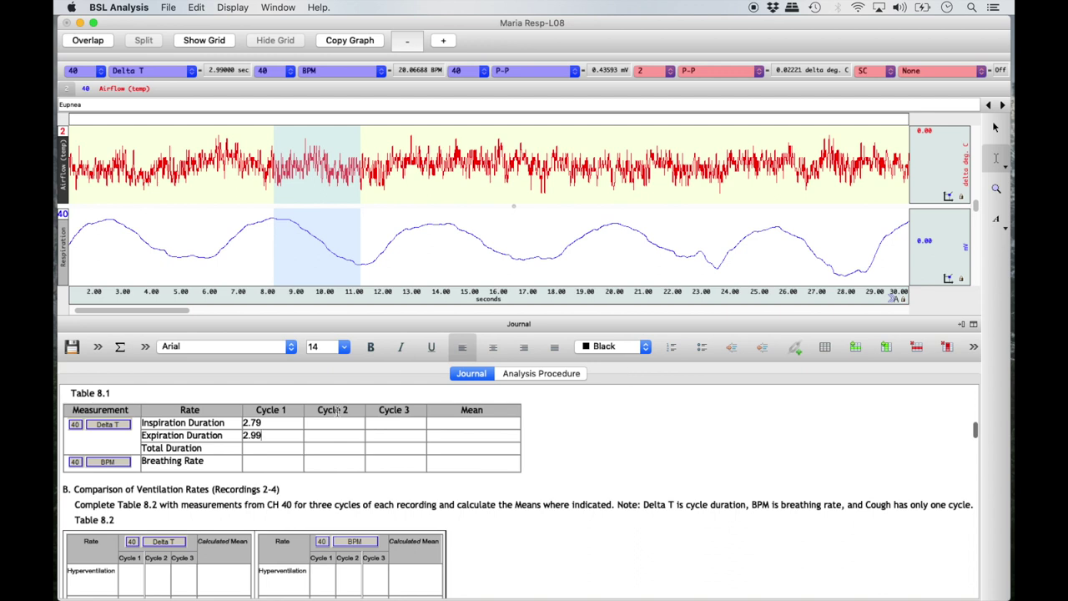
left_click(260, 449)
Step: Fill the Cycle 1 Total Duration cell with the column sum, 5.78
right_click(260, 450)
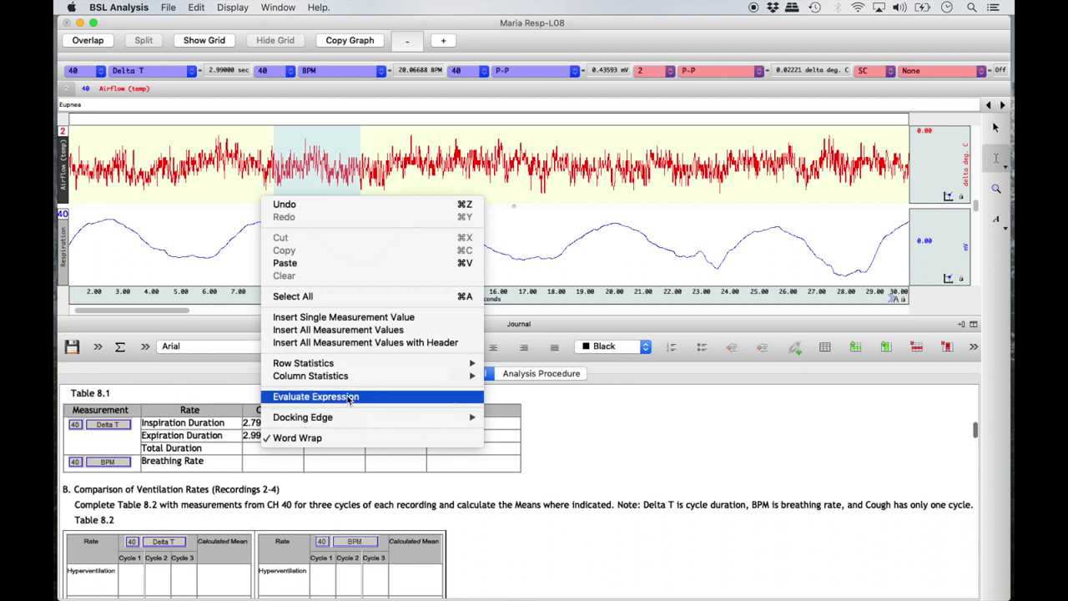
mouse_move(390, 380)
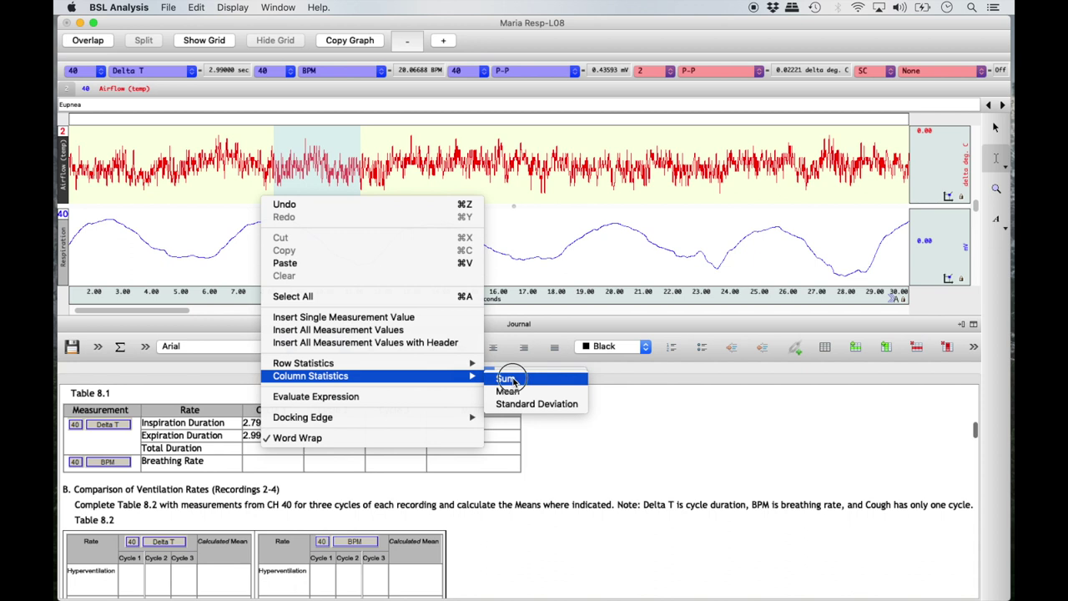
left_click(503, 379)
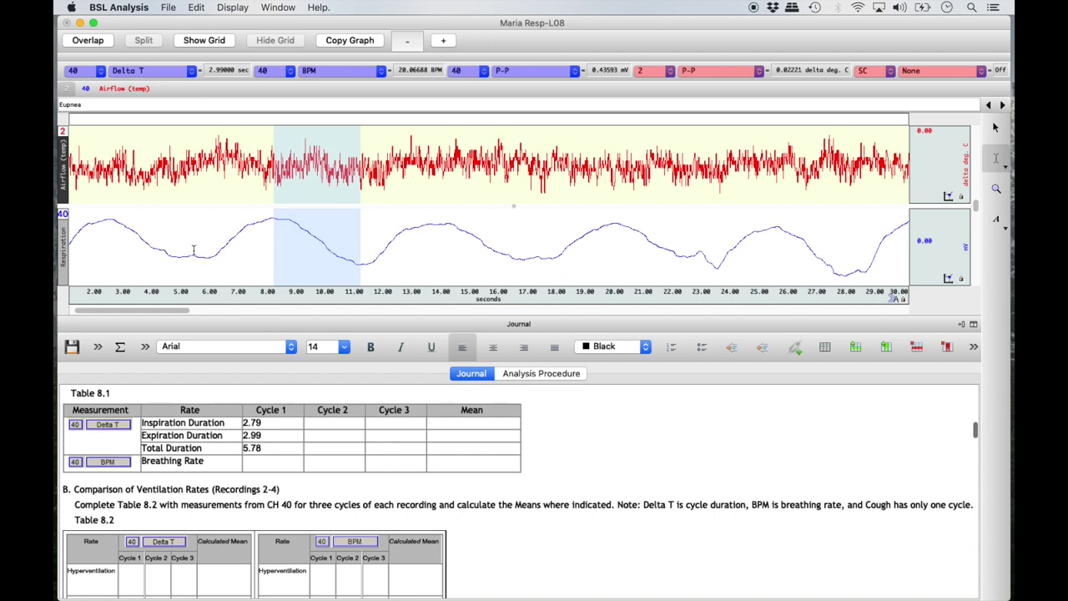
Step: Select the whole first breathing cycle and insert its CH40 BPM, 10.453, as Cycle 1 Breathing Rate
left_click_drag(193, 253, 360, 270)
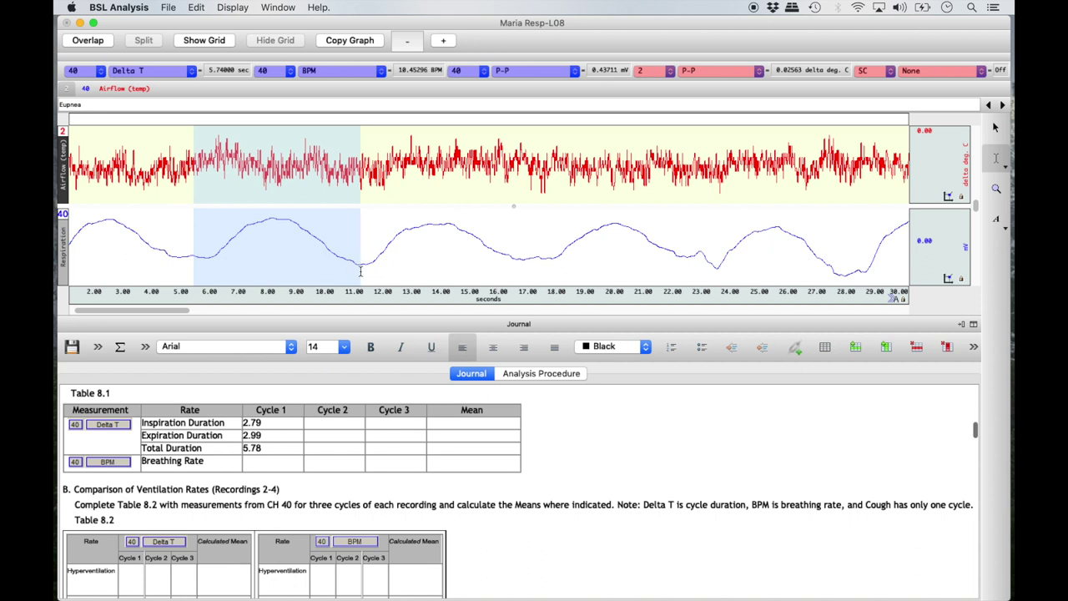
left_click(265, 465)
right_click(265, 465)
left_click(428, 333)
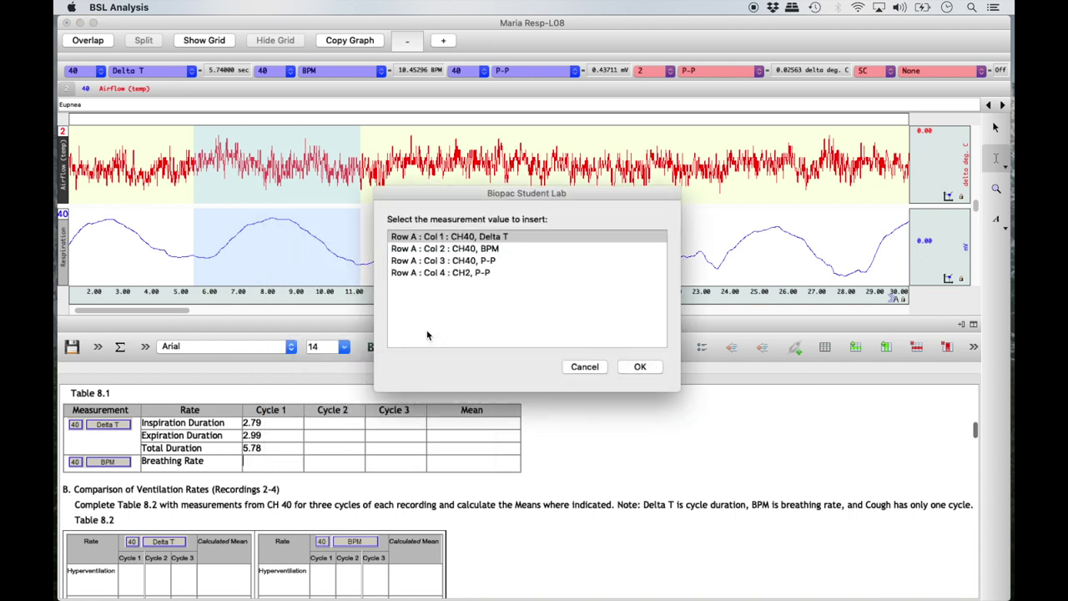
left_click(513, 250)
left_click(632, 365)
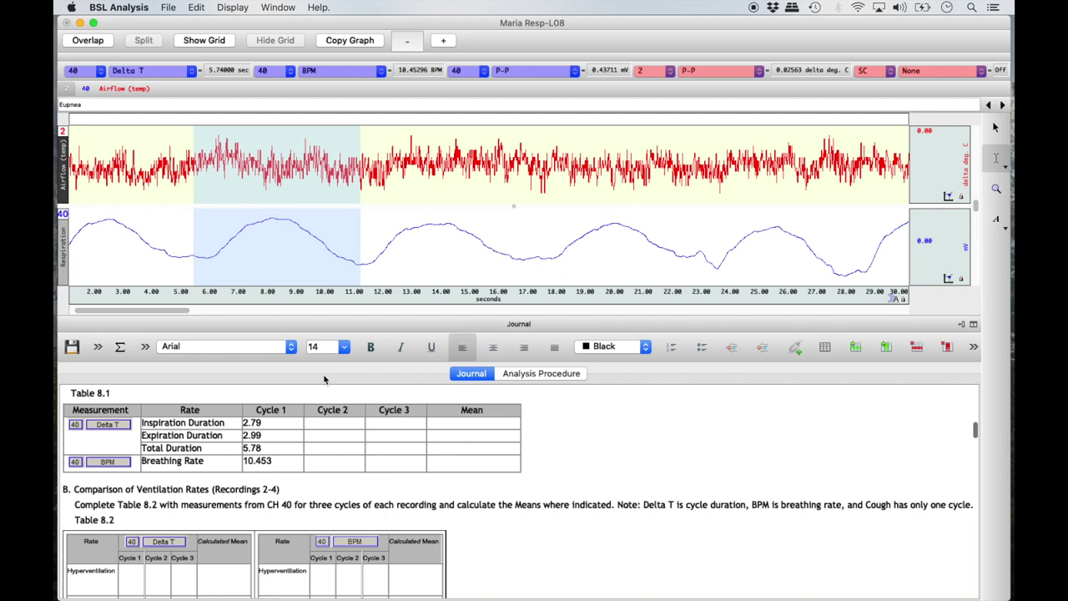
Step: Insert the CH40 P-P value 0.43712 into Table 8.3's Eupnea Cycle 1 depth cell
scroll(280, 390, "down", 1)
scroll(280, 390, "down", 10)
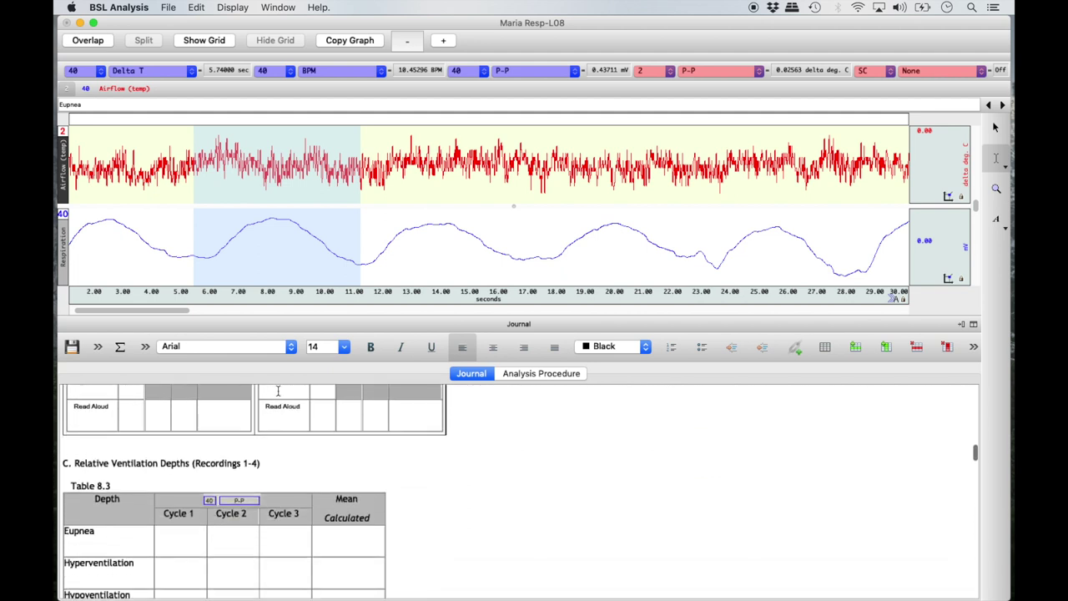
scroll(278, 390, "down", 1)
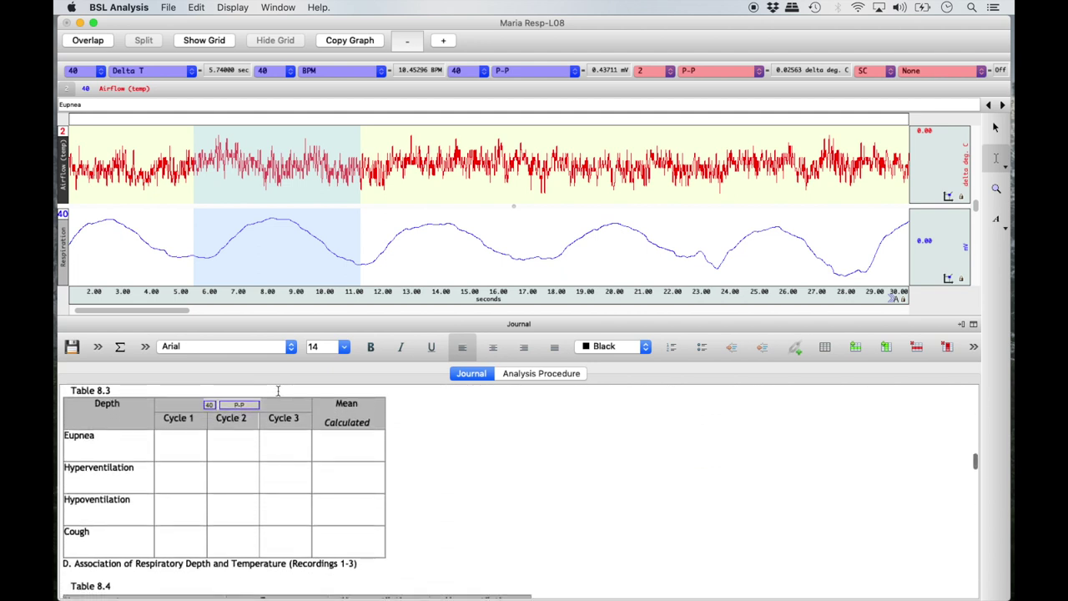
right_click(174, 449)
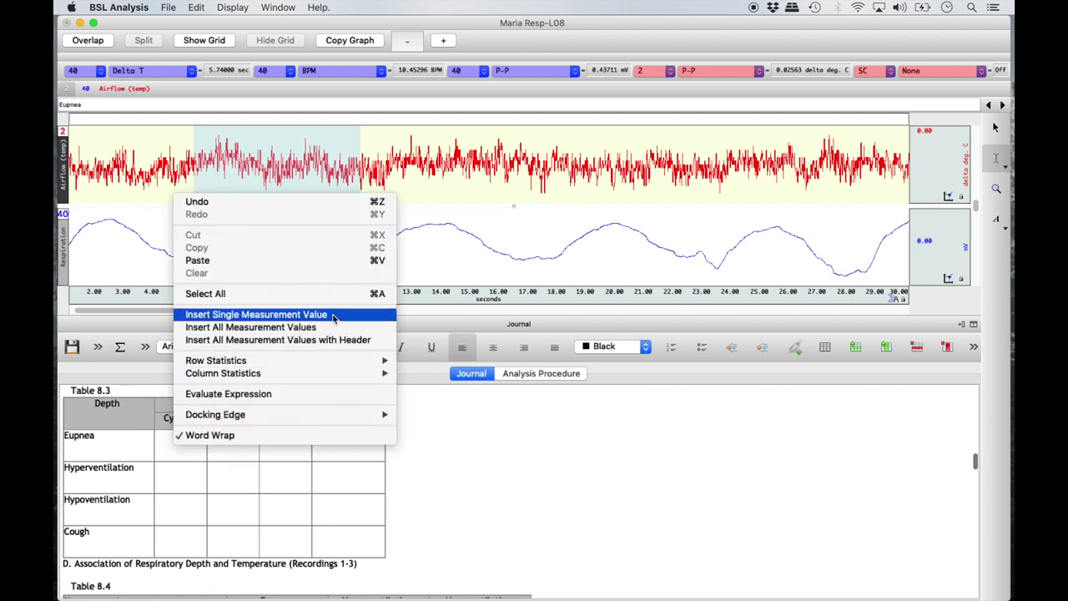
left_click(337, 315)
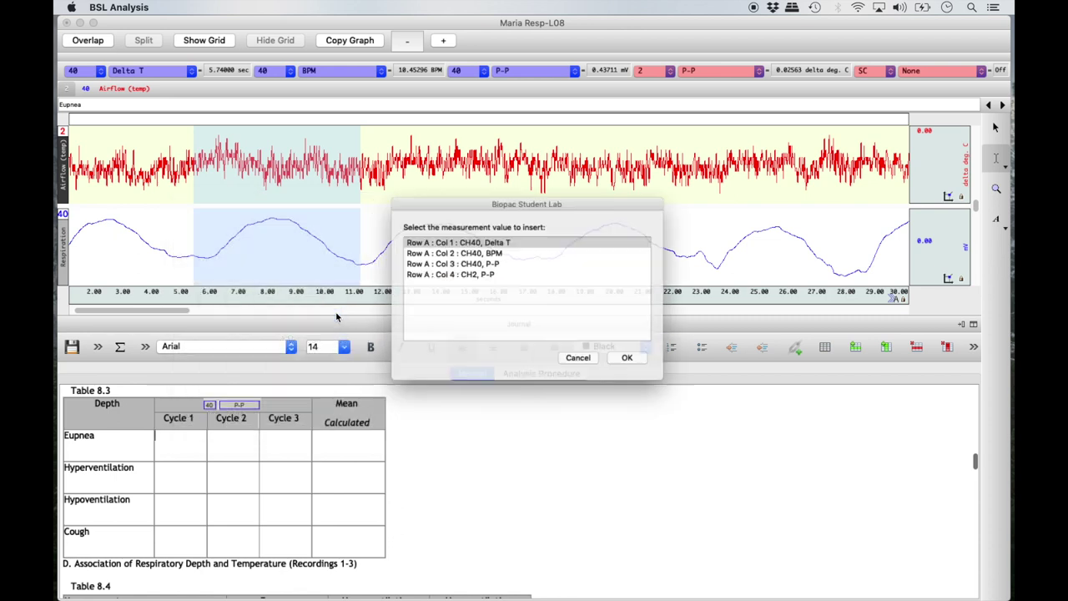
left_click(481, 262)
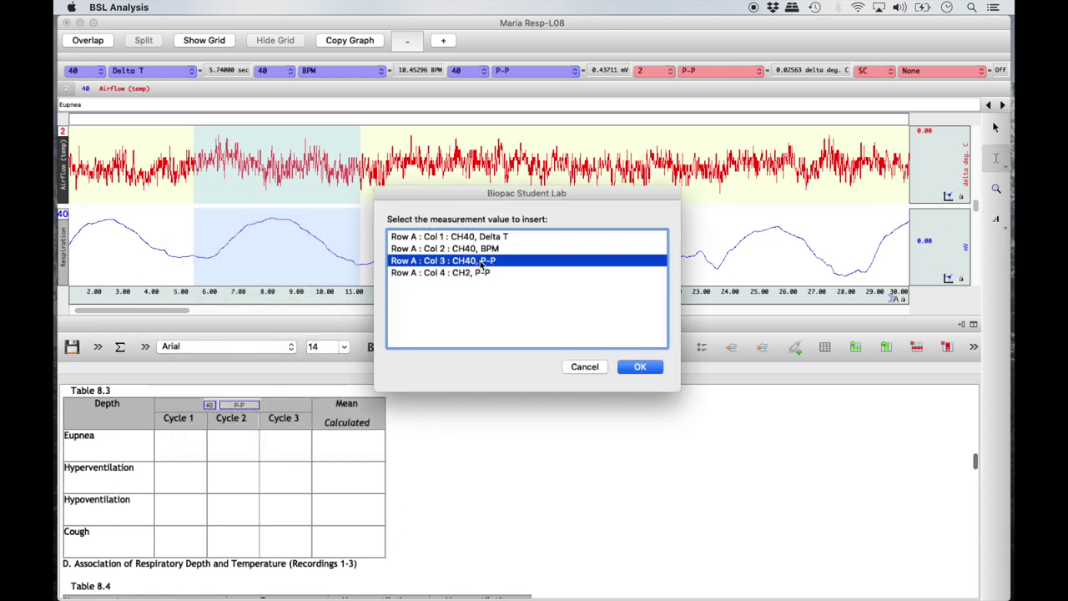
left_click(640, 368)
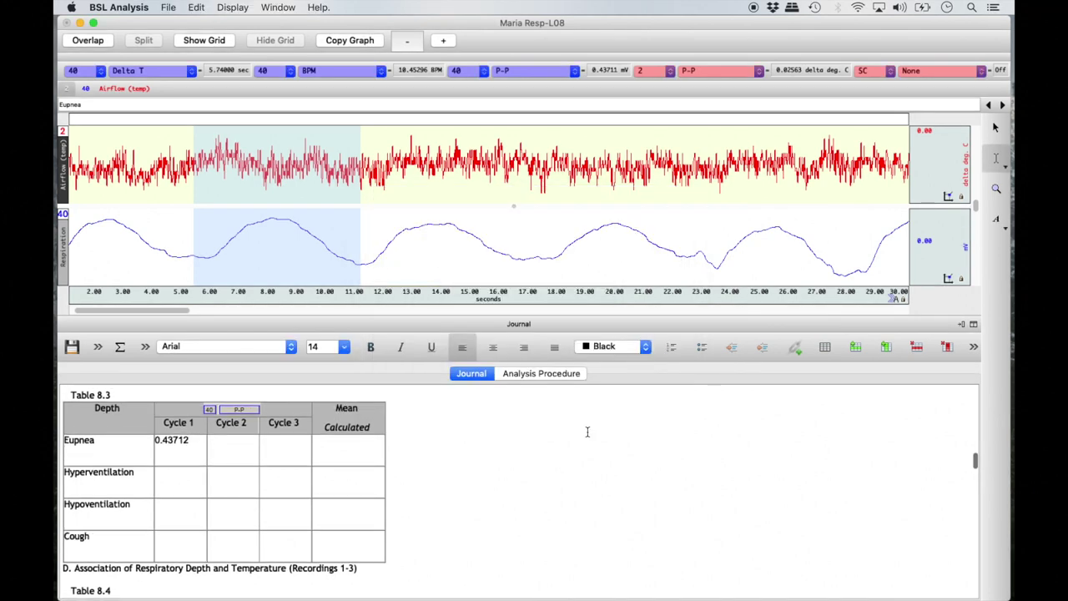
Step: Scroll back up to Table 8.1 and clear the time selection on the trace
scroll(588, 432, "up", 10)
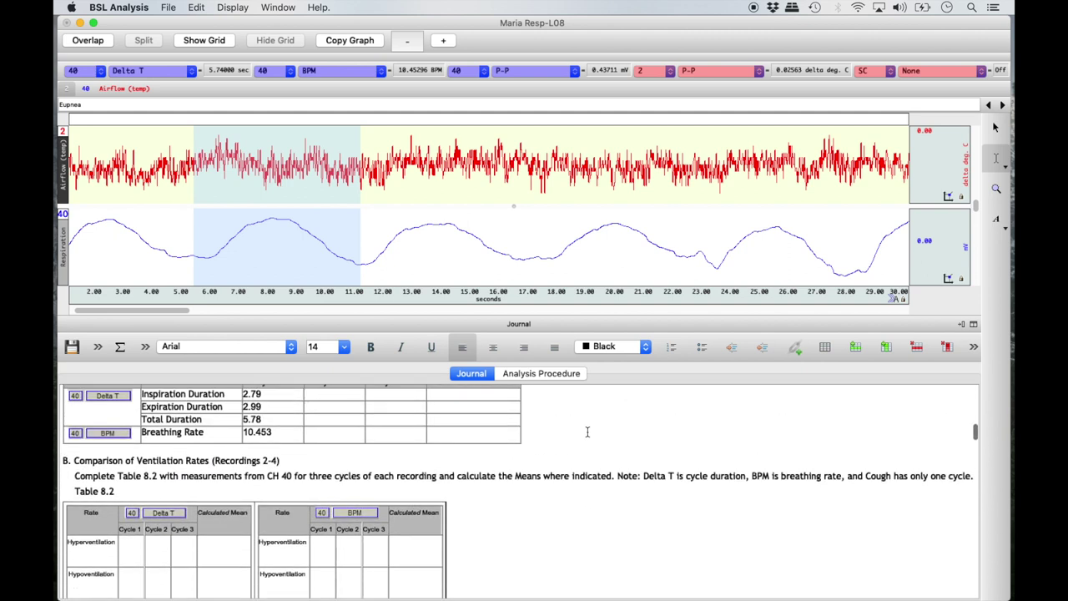
scroll(587, 431, "up", 1)
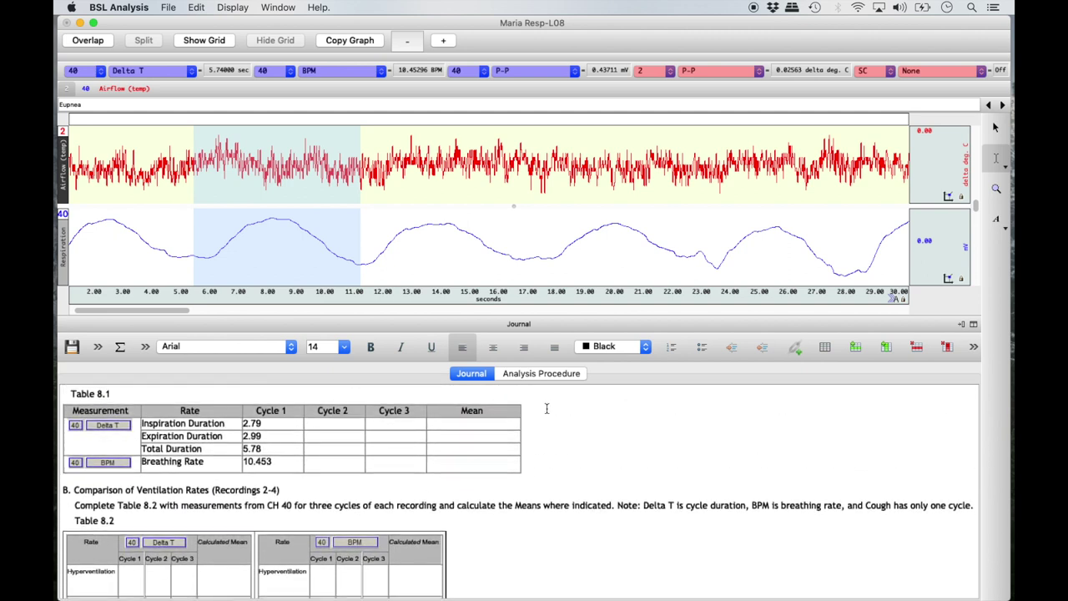
left_click(360, 264)
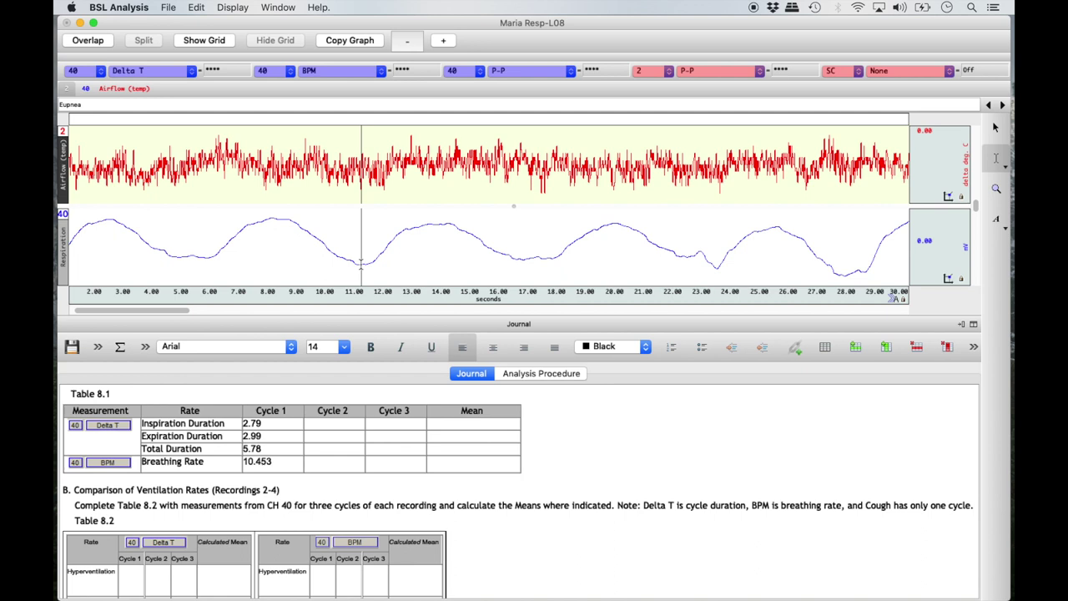
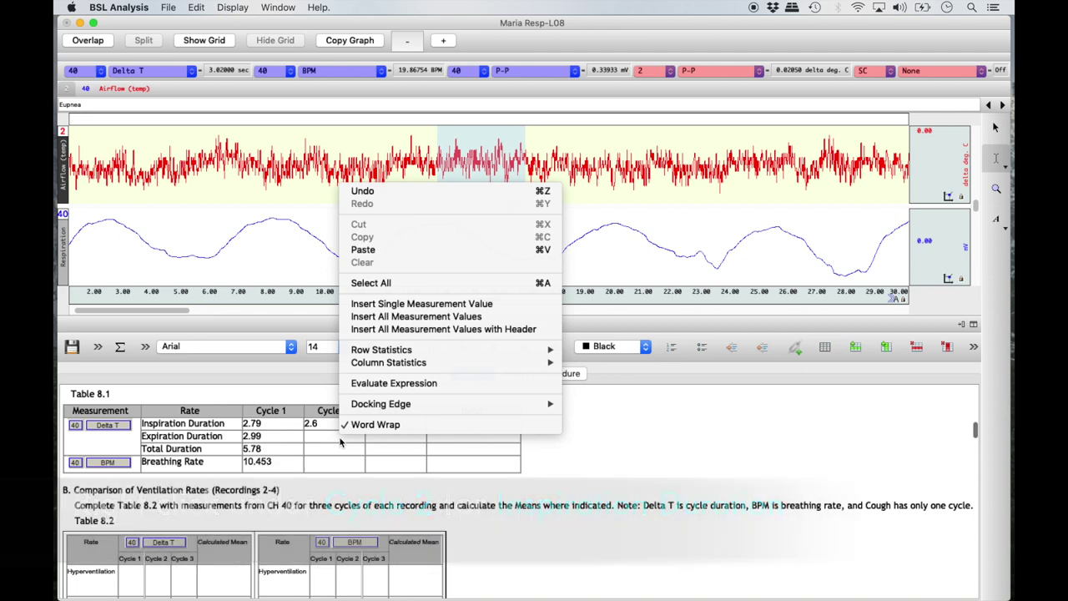
Step: Insert 3.02 as Cycle 2 expiration and fill Cycle 2 total duration with the column sum, 5.62
left_click(465, 305)
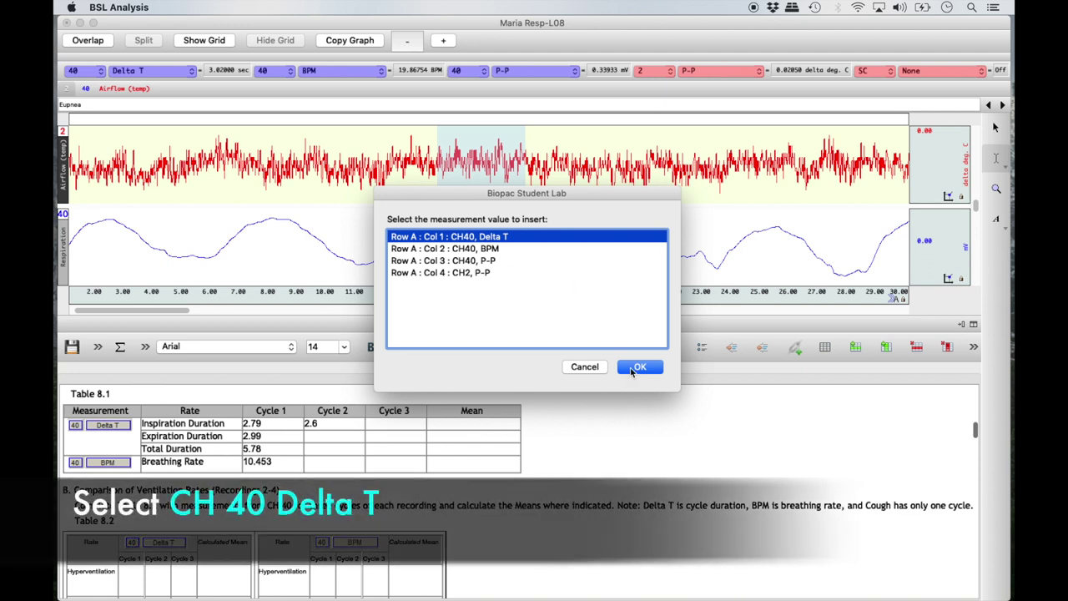
left_click(637, 367)
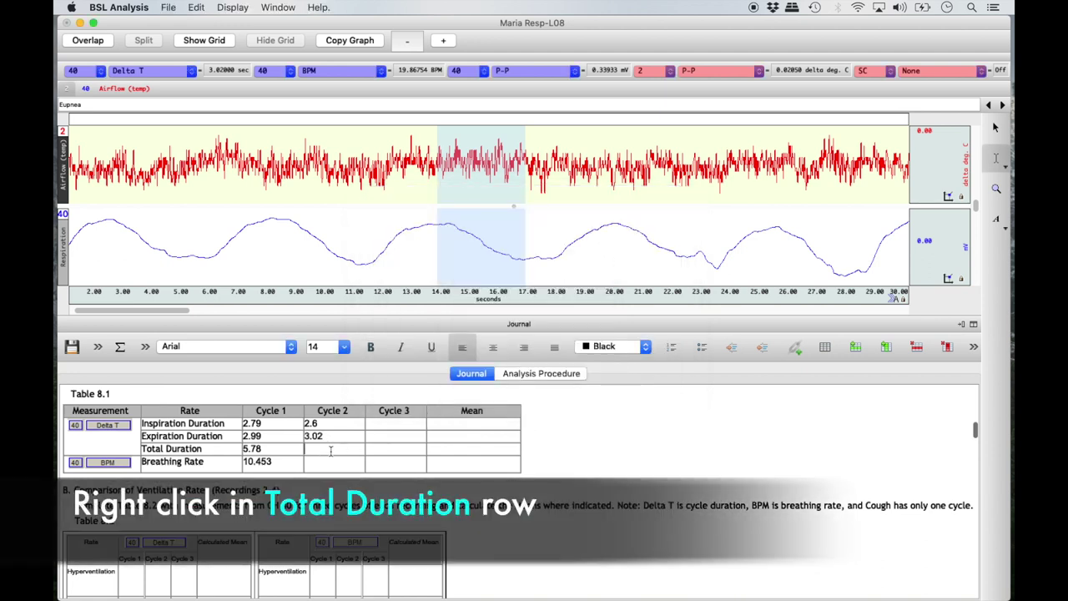
right_click(331, 450)
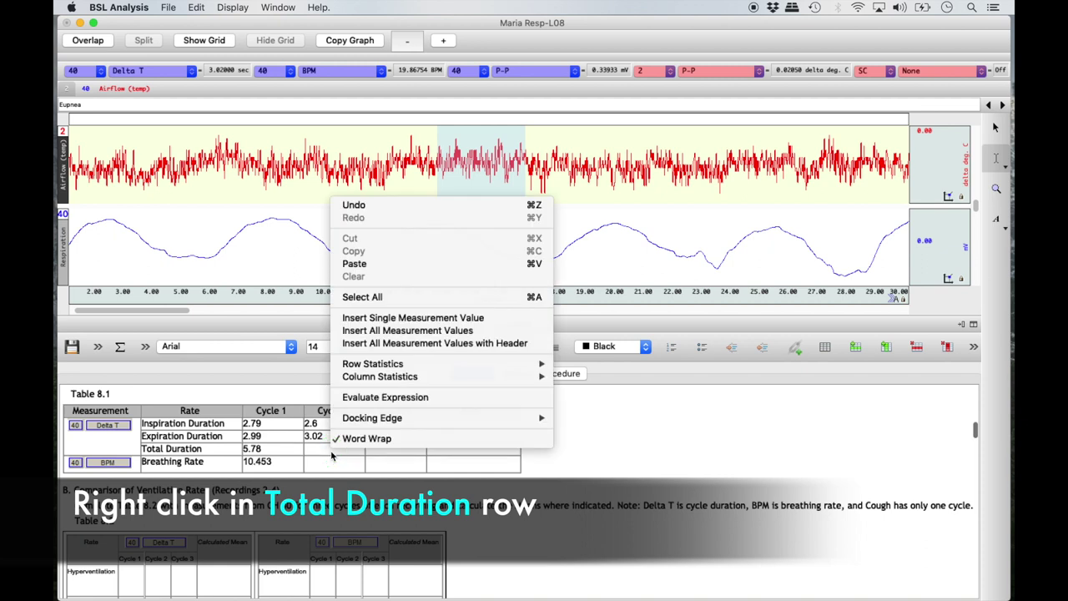
mouse_move(498, 383)
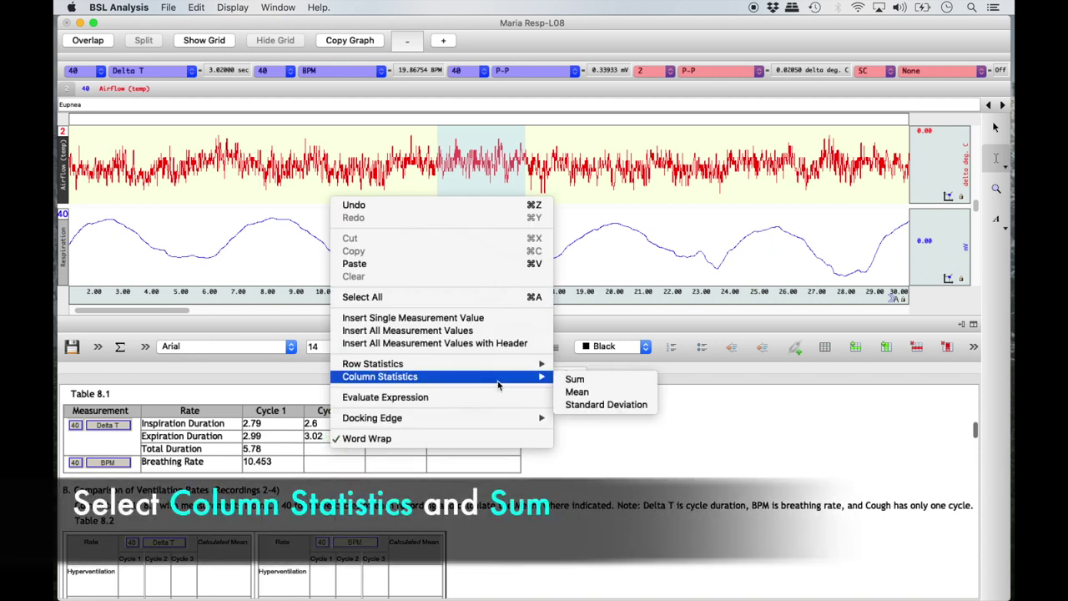
left_click(578, 379)
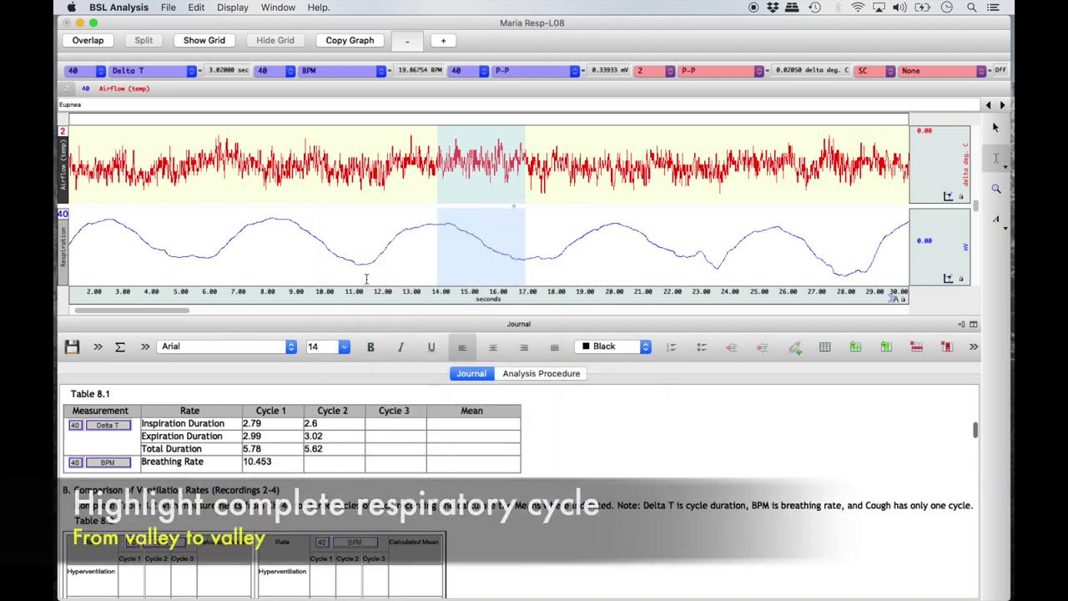
Step: Select the full second breathing cycle and insert CH40 BPM 10.657 as Cycle 2 breathing rate
left_click_drag(360, 265, 524, 282)
right_click(335, 466)
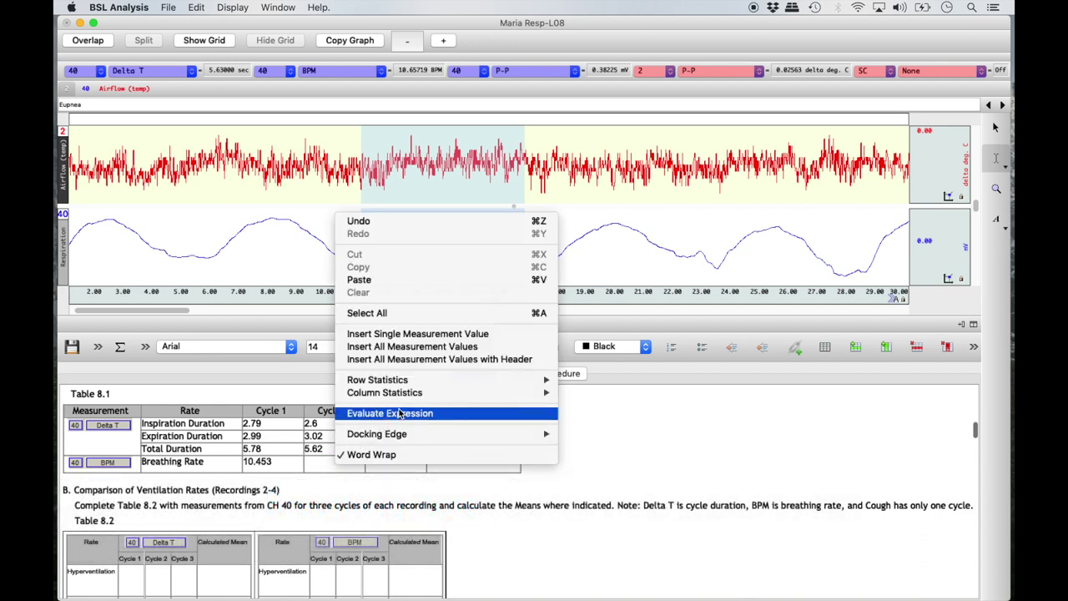
left_click(419, 334)
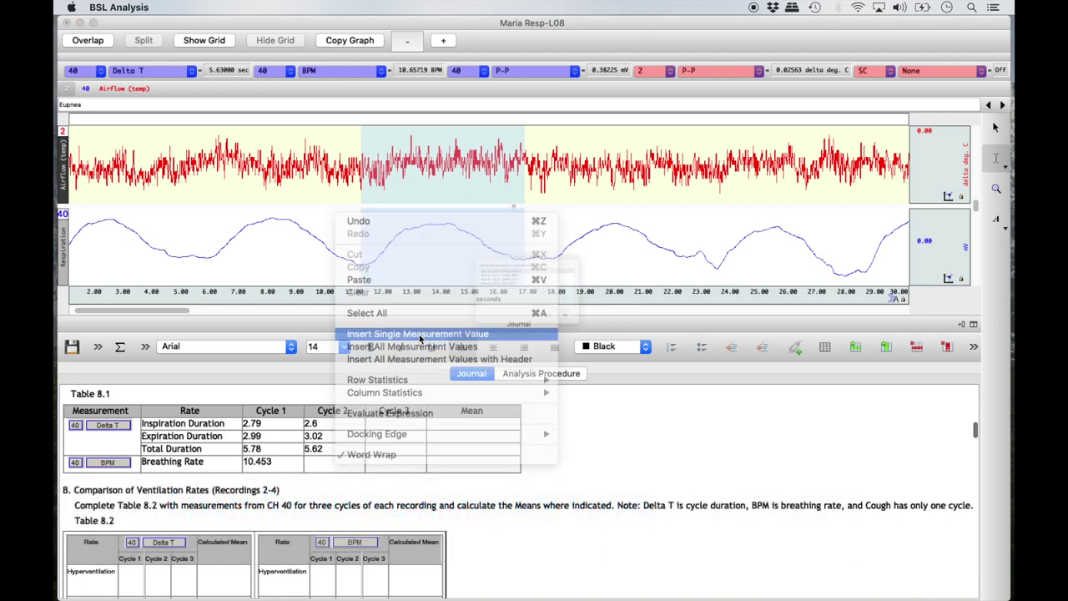
left_click(493, 249)
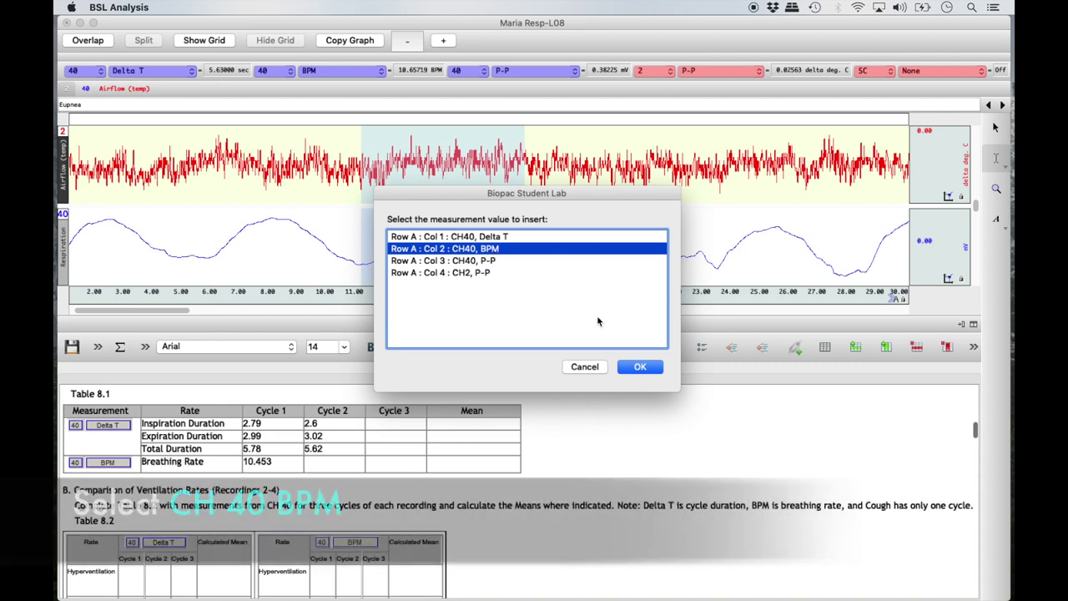
left_click(632, 367)
Step: Insert the CH40 P-P value 0.38225 into Table 8.3's Eupnea Cycle 2 cell
scroll(573, 499, "down", 15)
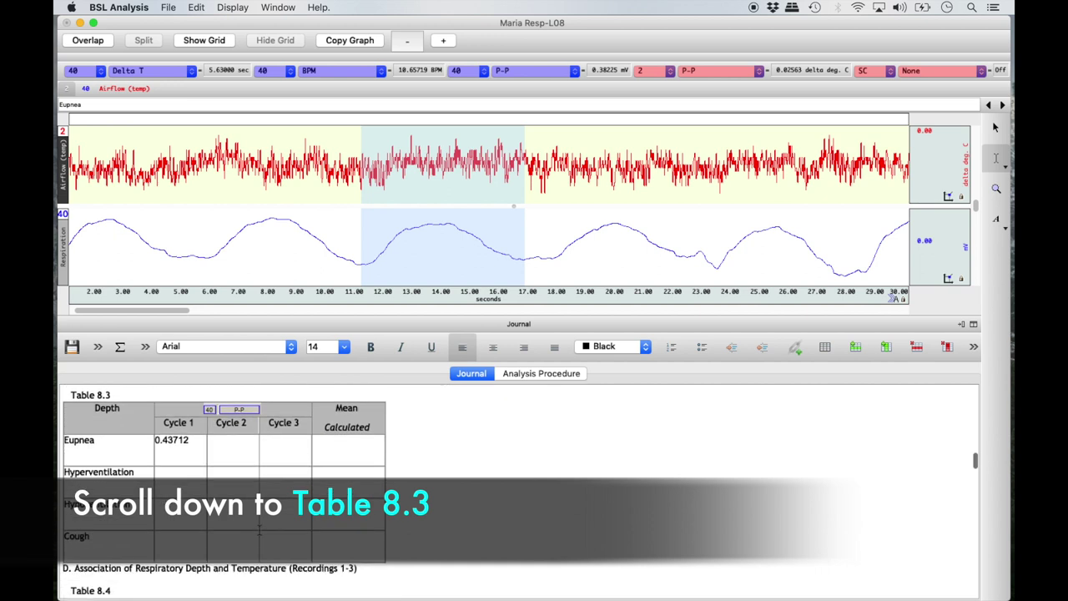
left_click(223, 447)
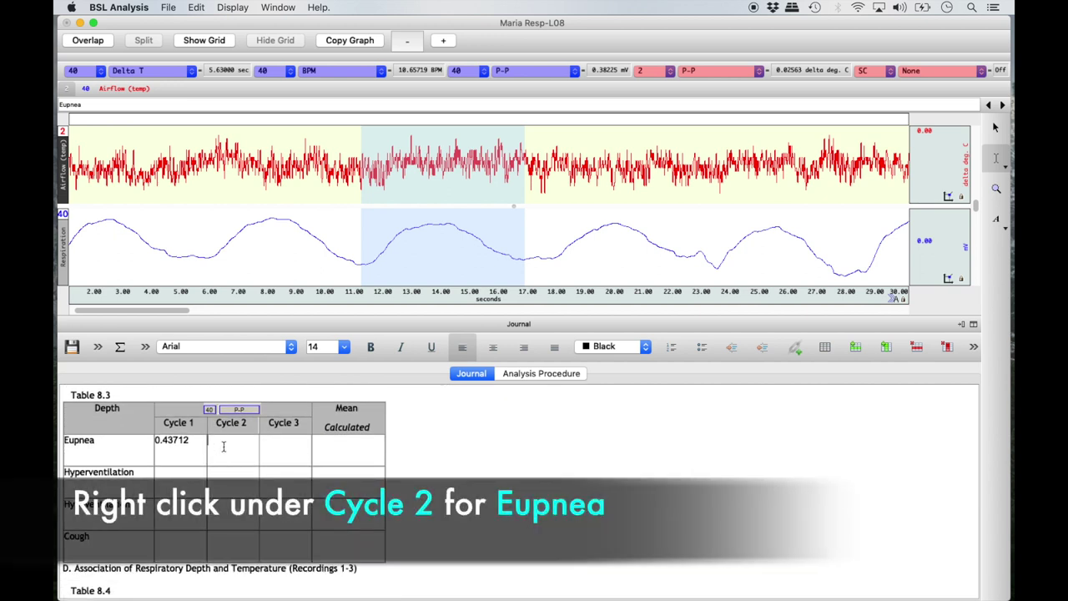
right_click(223, 447)
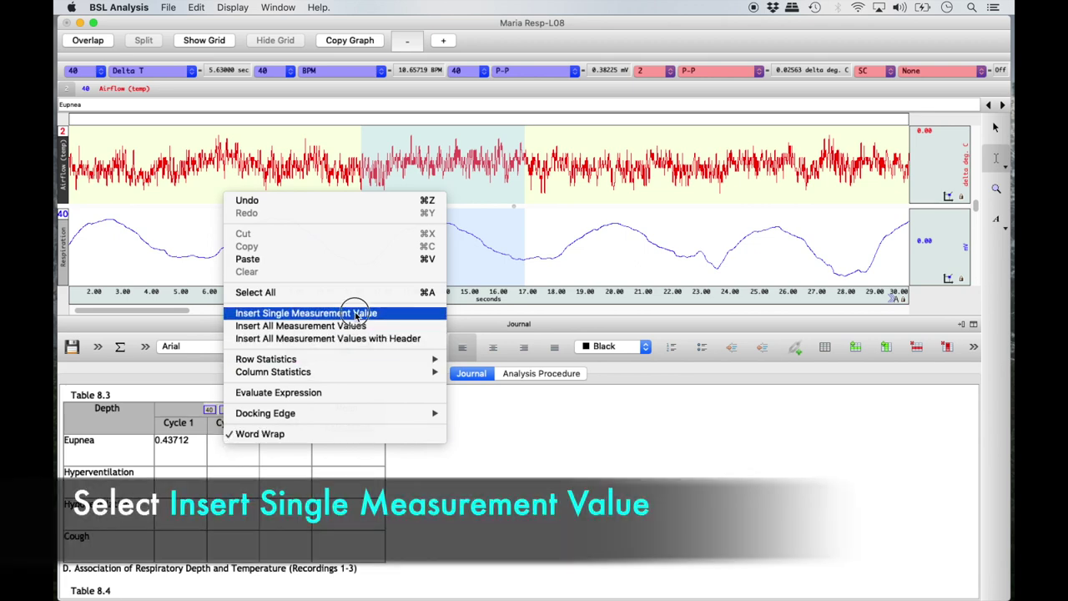
left_click(357, 314)
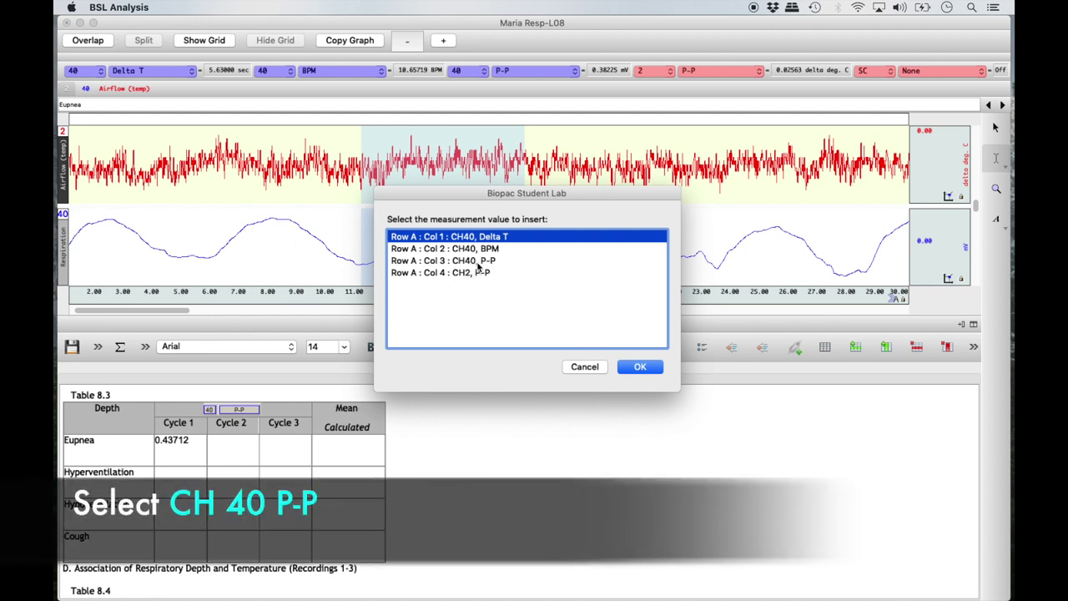
left_click(477, 262)
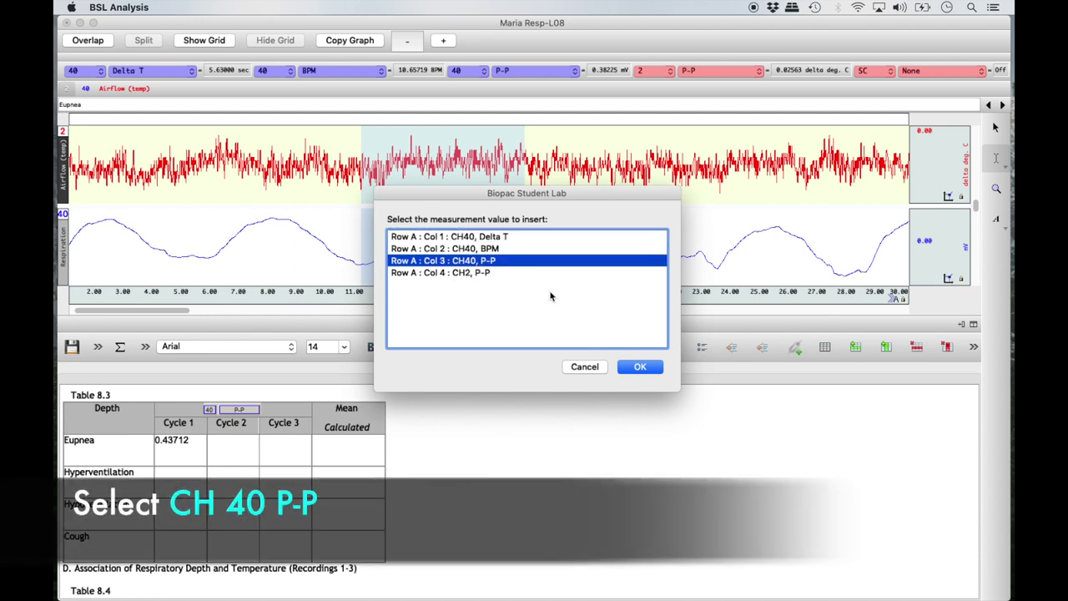
left_click(639, 367)
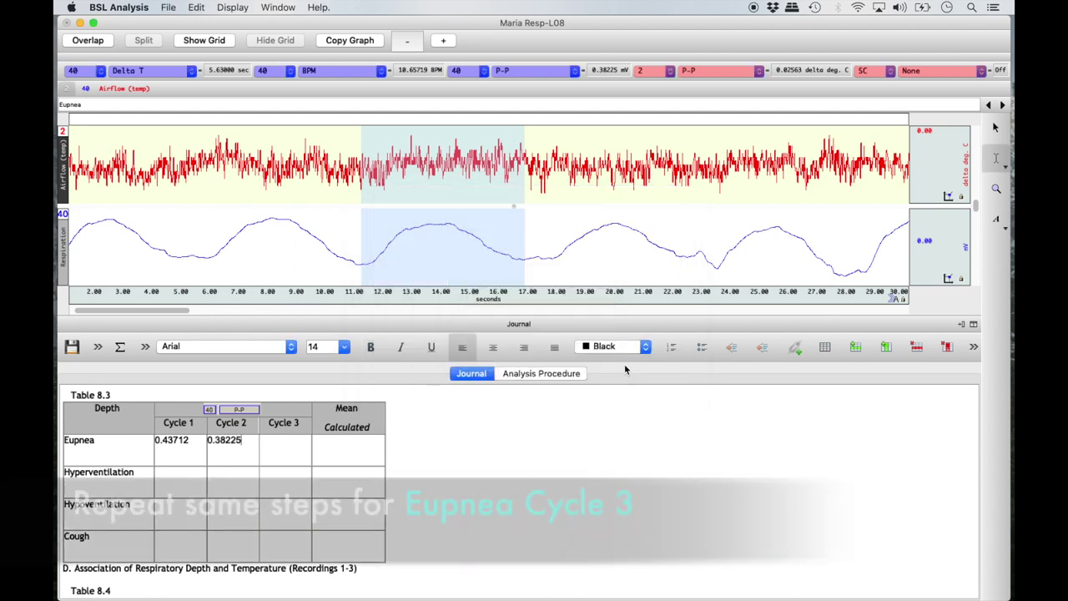
scroll(548, 479, "up", 5)
scroll(547, 479, "up", 3)
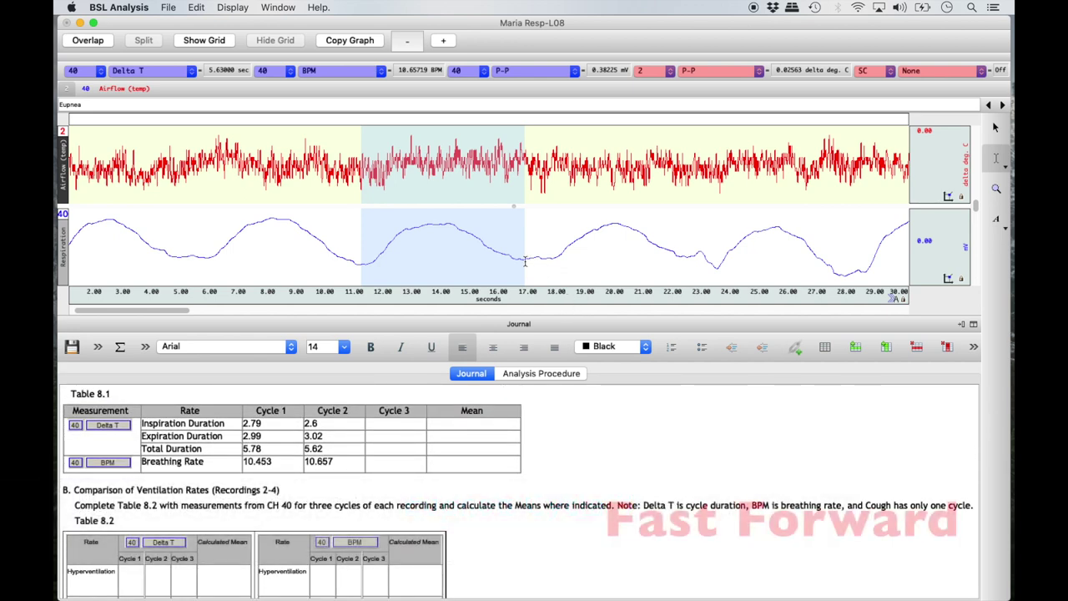
Step: Record the third cycle's inspiration 3.14 and expiration 3.42 in Table 8.1's Cycle 3 column
left_click_drag(525, 258, 616, 257)
right_click(409, 421)
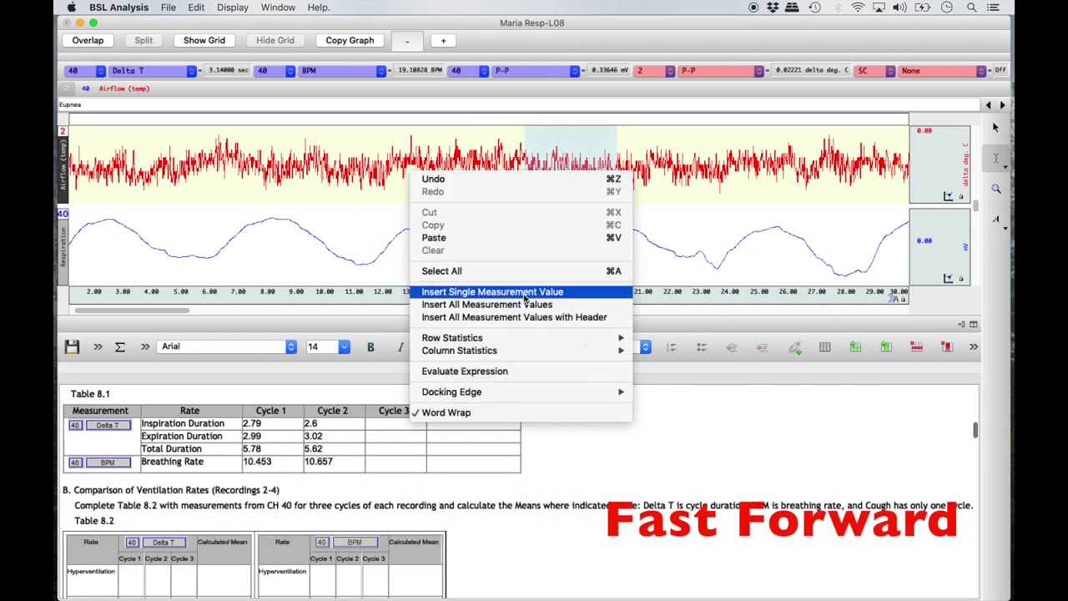
left_click(524, 294)
left_click(639, 367)
left_click_drag(617, 221, 715, 269)
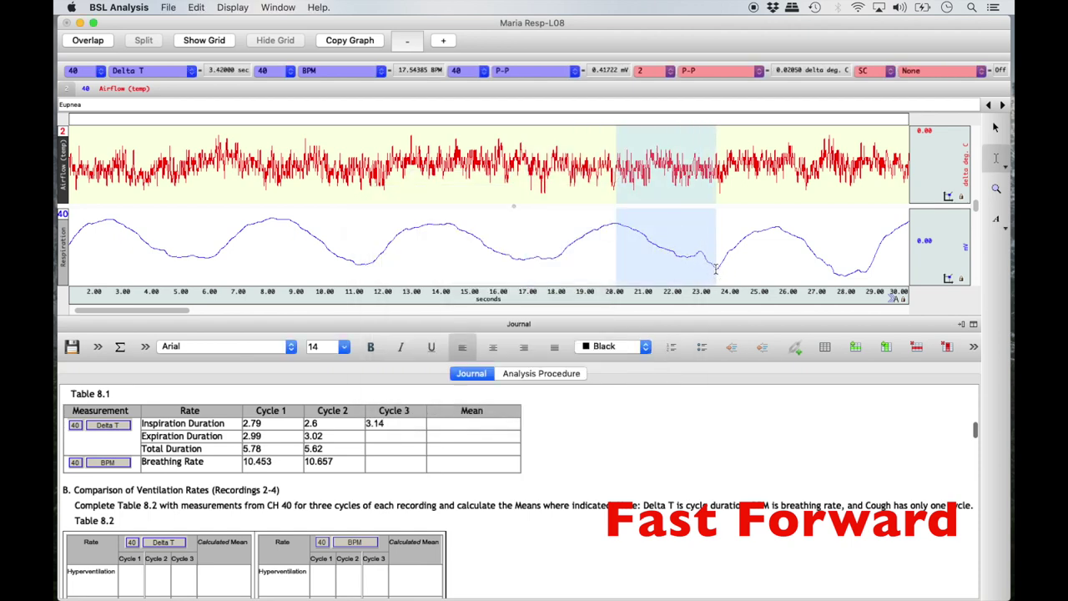
right_click(398, 437)
left_click(501, 305)
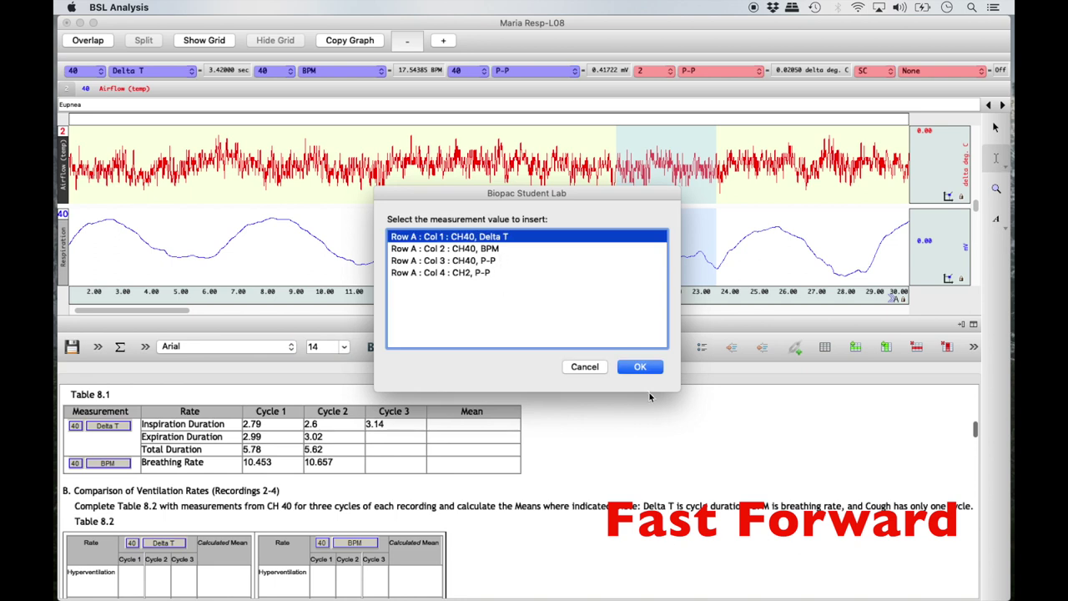
left_click(639, 367)
Step: Fill Cycle 3 total duration with the column sum and insert the whole cycle's BPM as breathing rate
right_click(391, 449)
mouse_move(467, 374)
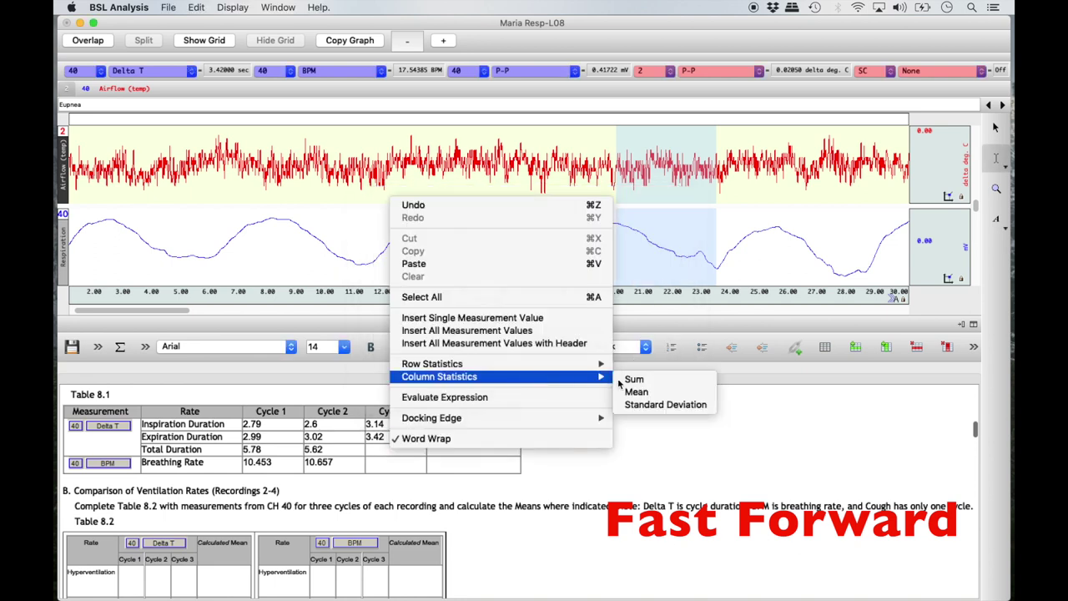
left_click(632, 378)
left_click_drag(526, 259, 717, 279)
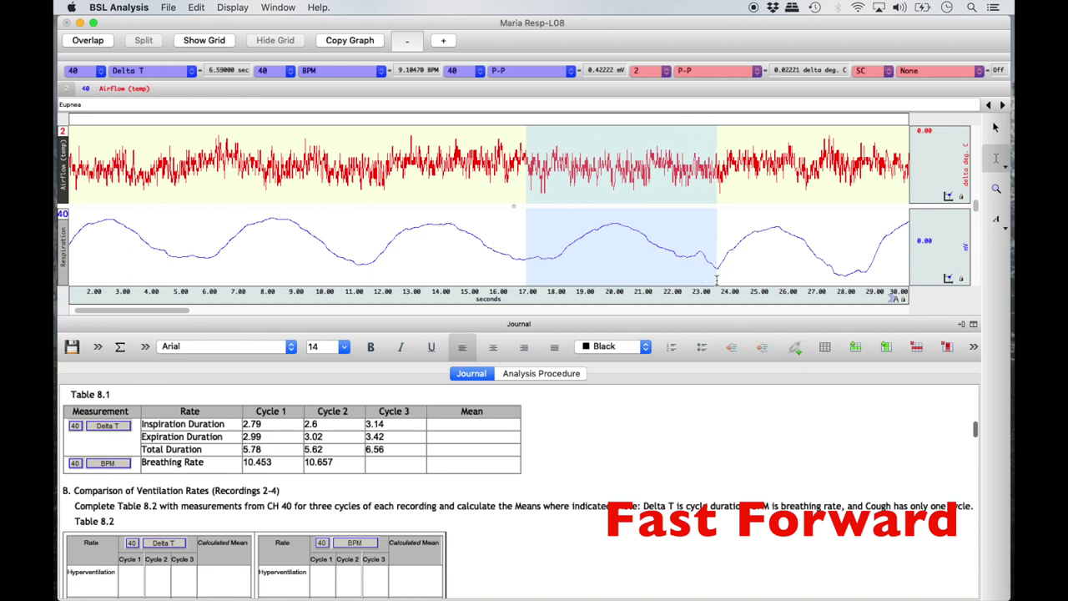
right_click(393, 462)
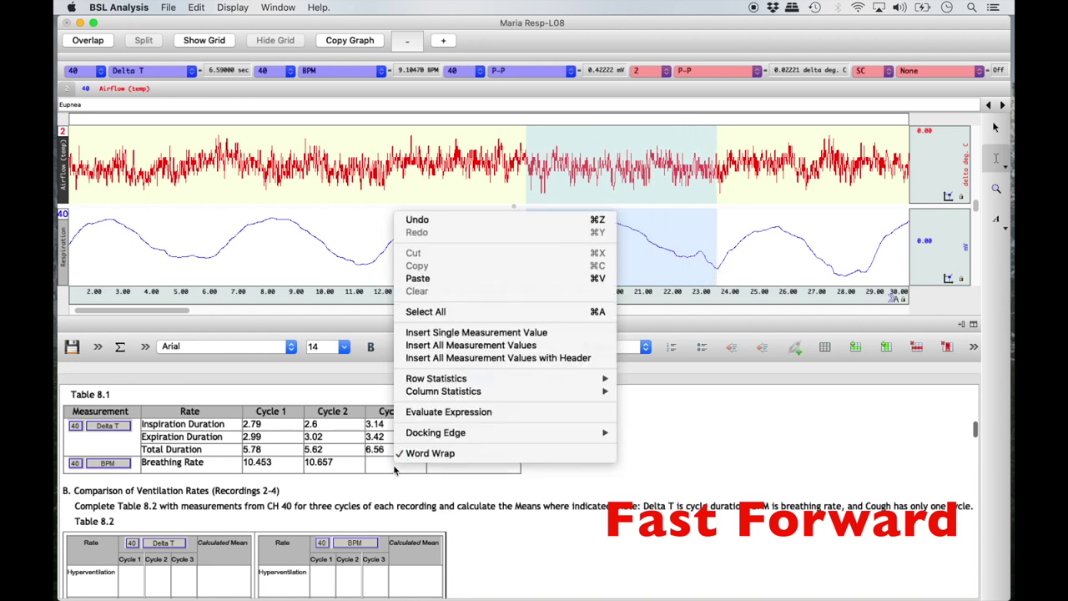
left_click(520, 333)
double_click(495, 250)
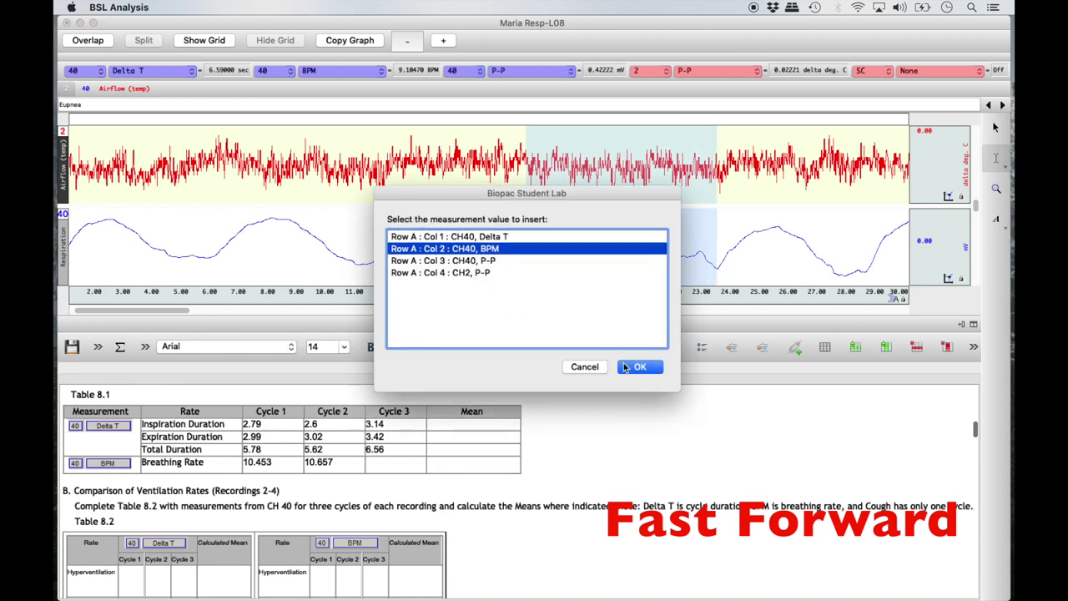
Step: Insert the CH40 P-P value 0.42223 into Table 8.3's Eupnea Cycle 3 cell
scroll(569, 498, "down", 5)
scroll(569, 498, "down", 15)
right_click(286, 451)
left_click(367, 320)
left_click(475, 268)
left_click(639, 365)
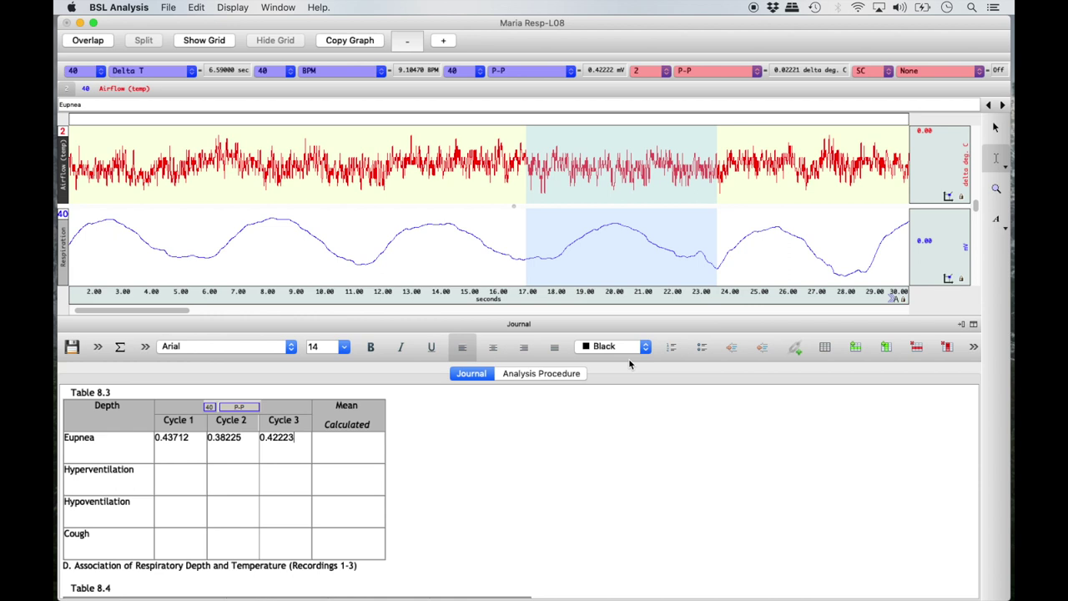
Step: Fill Table 8.3's Eupnea Mean with the row average 0.41387
right_click(366, 445)
mouse_move(488, 358)
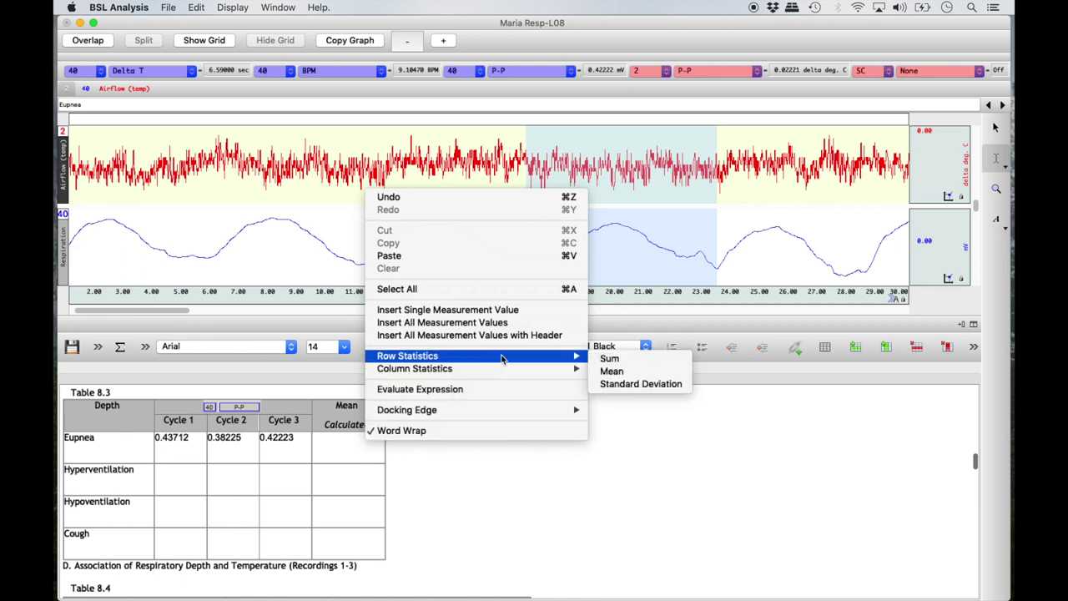
left_click(634, 372)
Step: Fill Table 8.1's Inspiration and Expiration means with row averages 2.8433 and 3.1433
scroll(632, 410, "up", 10)
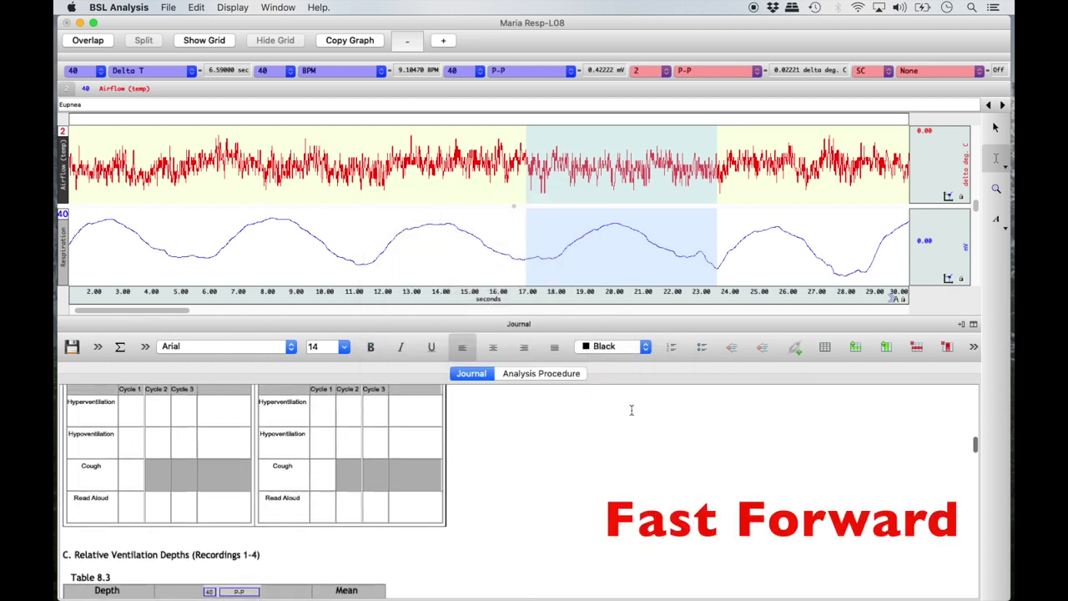
scroll(631, 409, "up", 3)
right_click(500, 421)
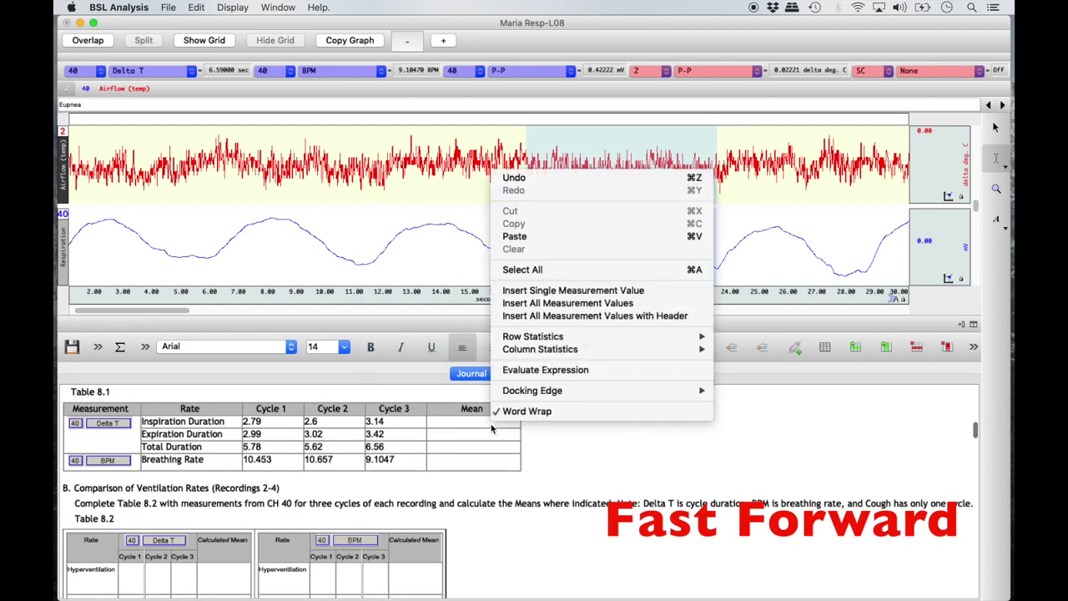
mouse_move(642, 336)
left_click(737, 351)
right_click(506, 435)
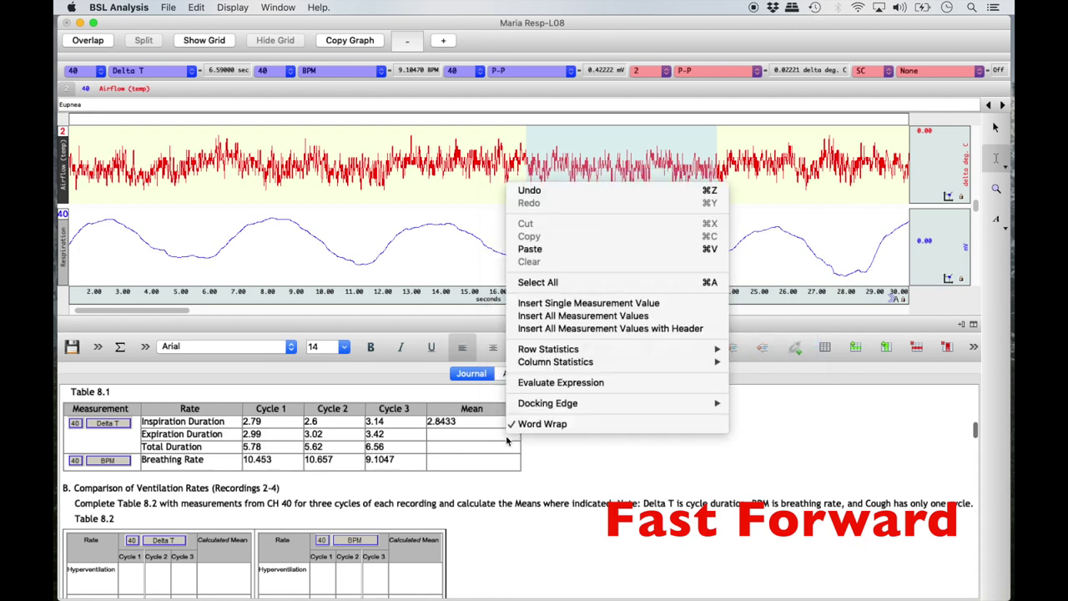
mouse_move(701, 355)
left_click(751, 364)
Step: Fill the Total Duration and Breathing Rate means with row averages 5.9867 and 10.072
right_click(505, 447)
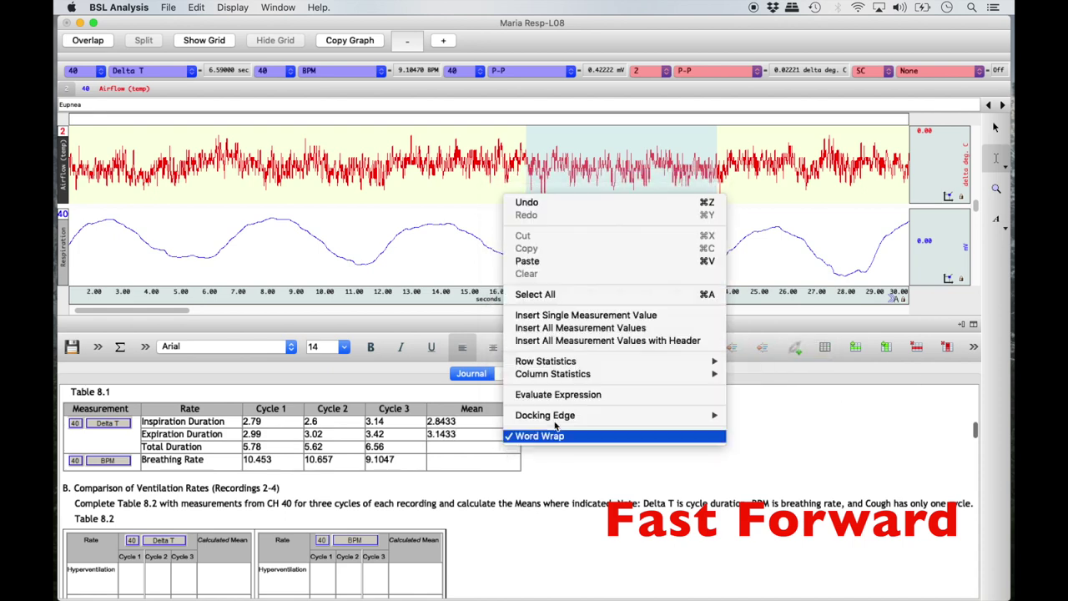
left_click(750, 377)
right_click(504, 460)
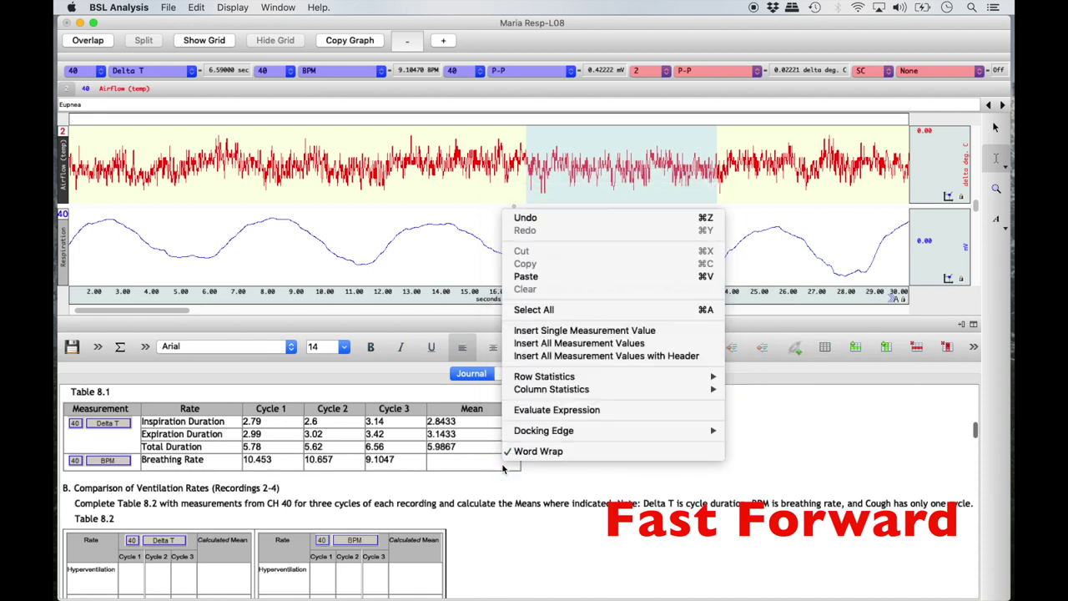
left_click(757, 392)
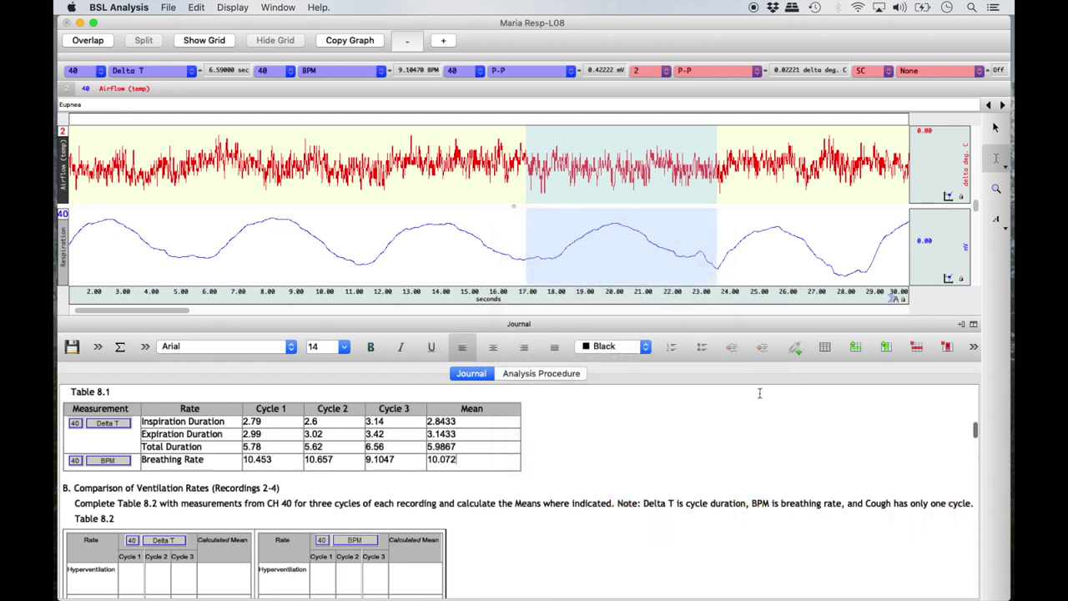
Step: Zoom back out to the whole recording and jump to the Voluntary hyperventilation event
scroll(759, 393, "down", 5)
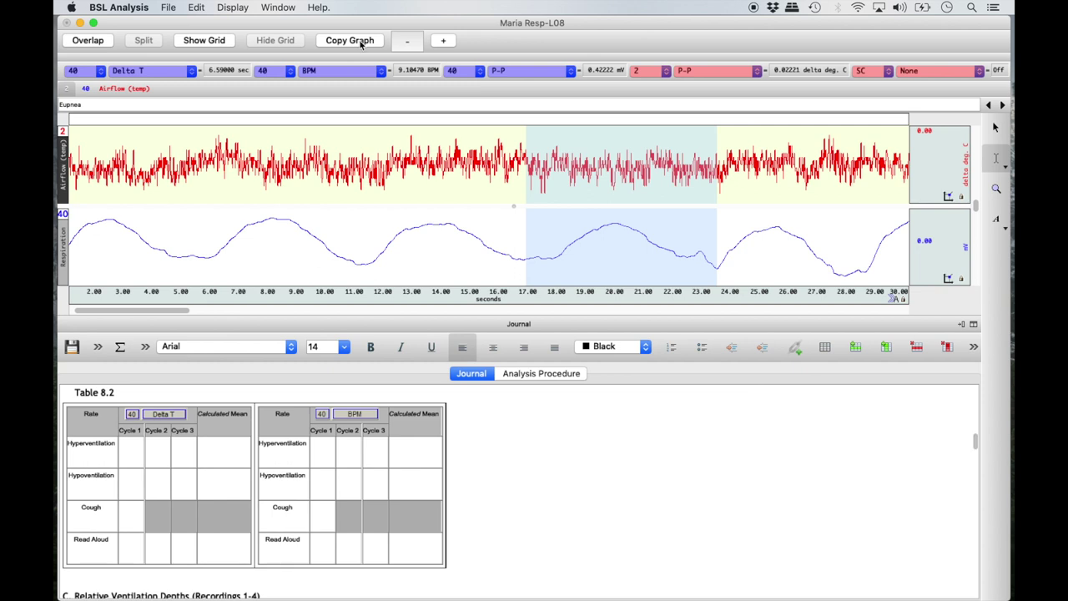
left_click(242, 10)
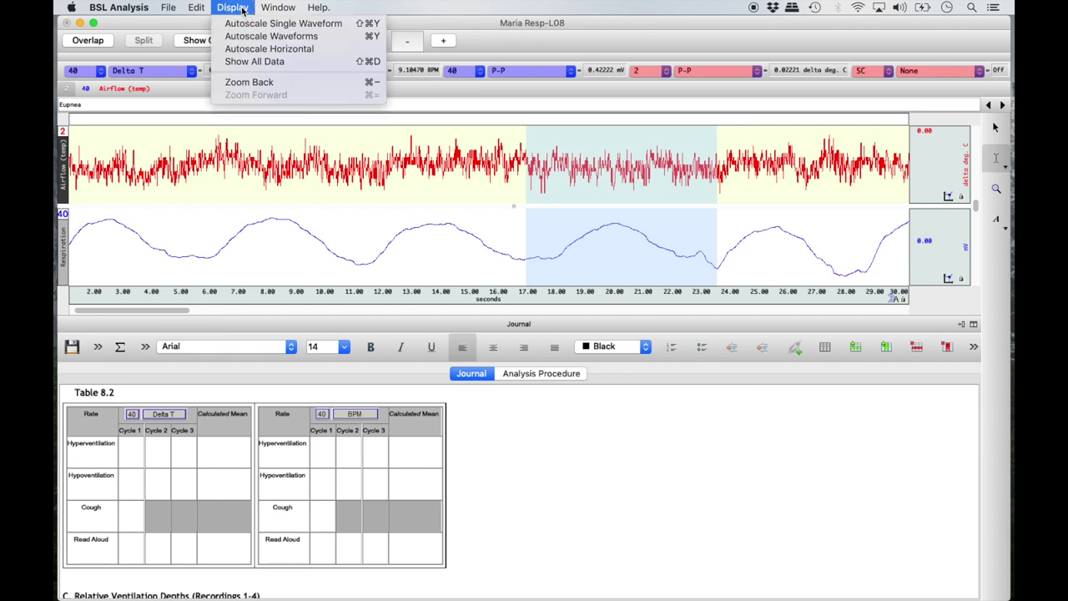
left_click(259, 81)
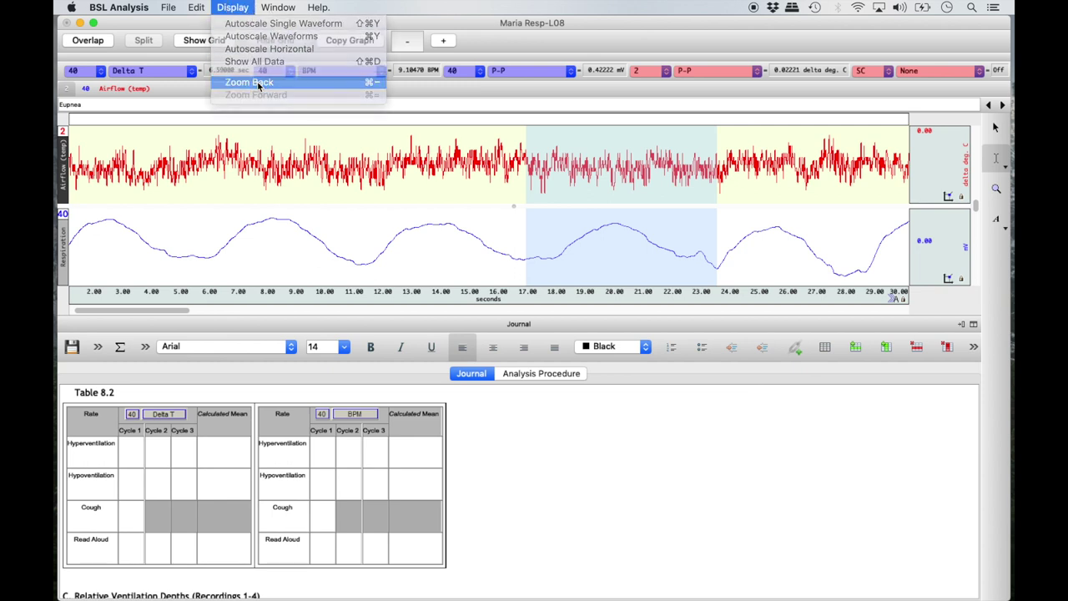
left_click(242, 8)
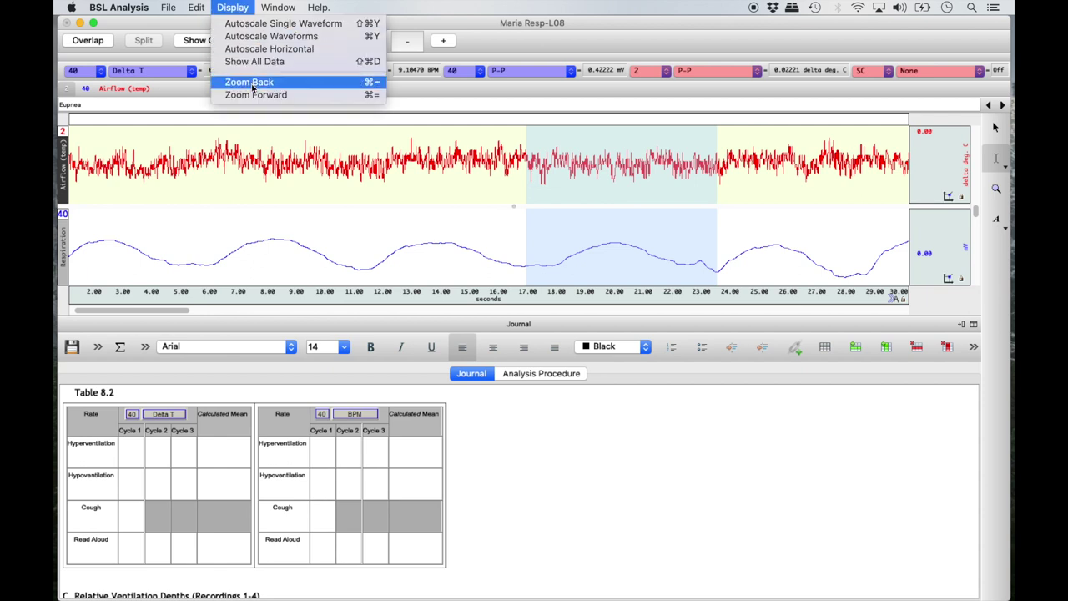
left_click(250, 82)
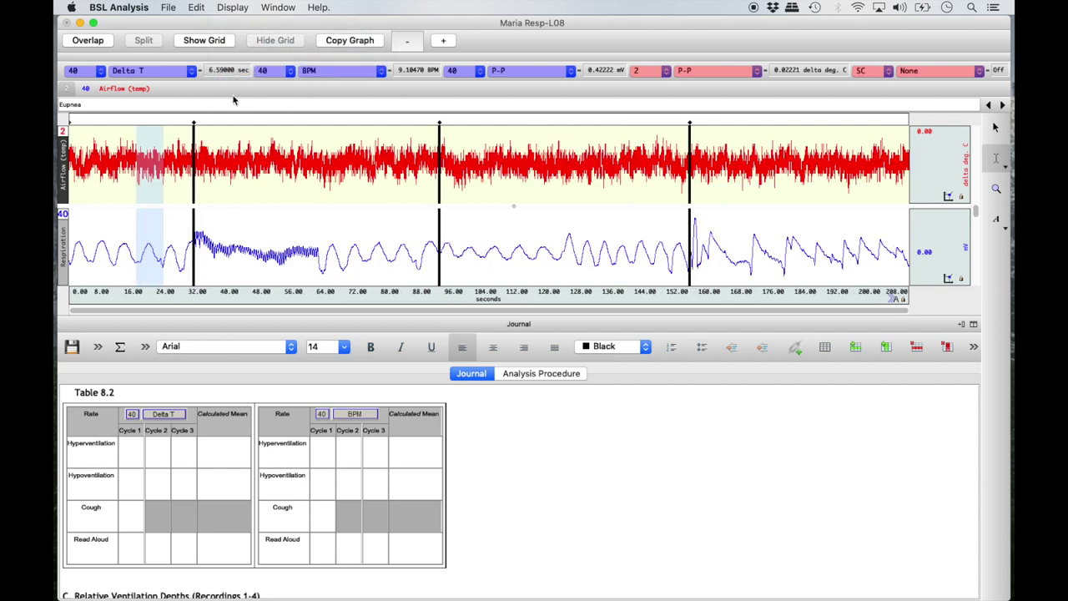
left_click(1004, 106)
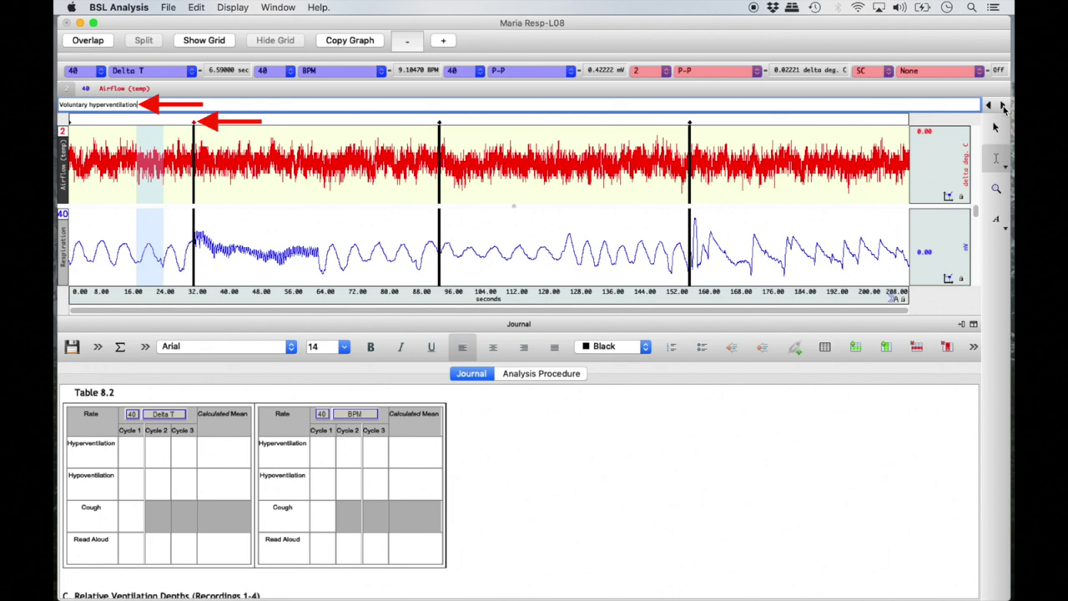
Step: Zoom into the start of the hyperventilation recording and autoscale the waveforms
left_click(997, 191)
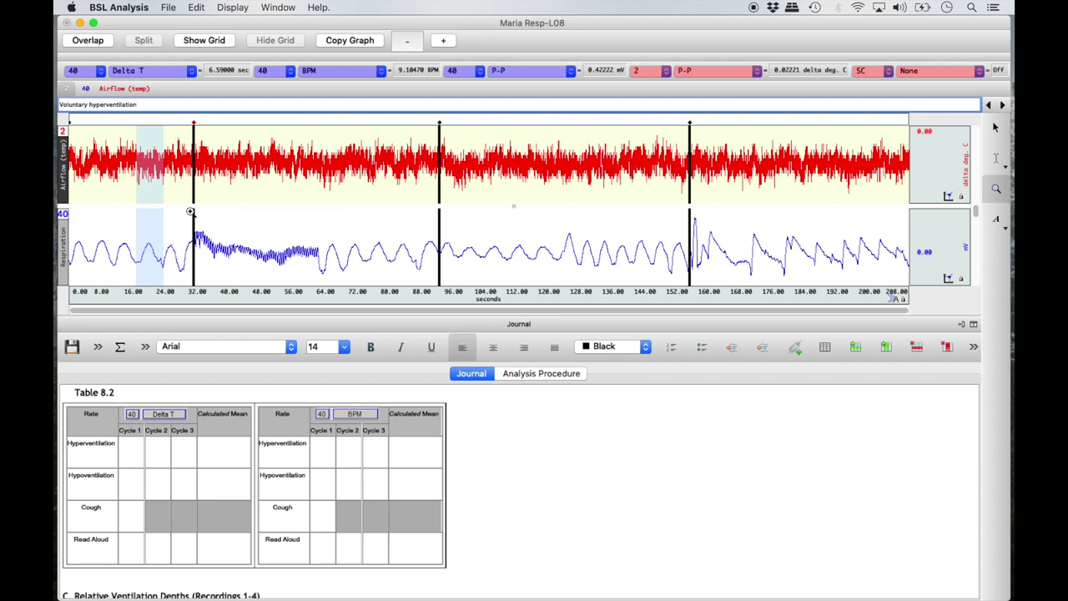
left_click_drag(190, 211, 438, 283)
left_click(231, 7)
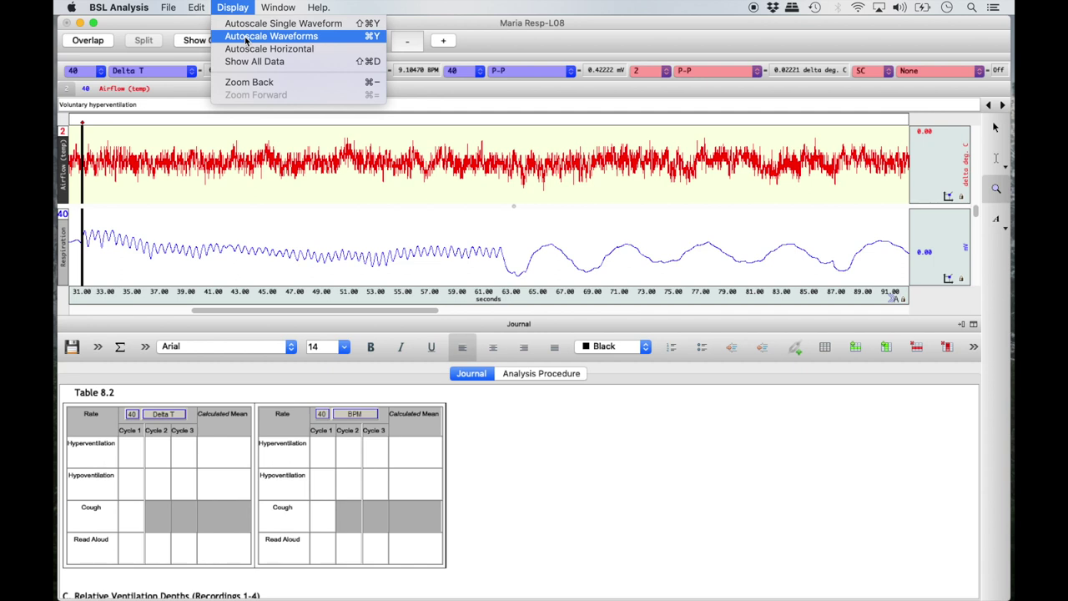
left_click(245, 37)
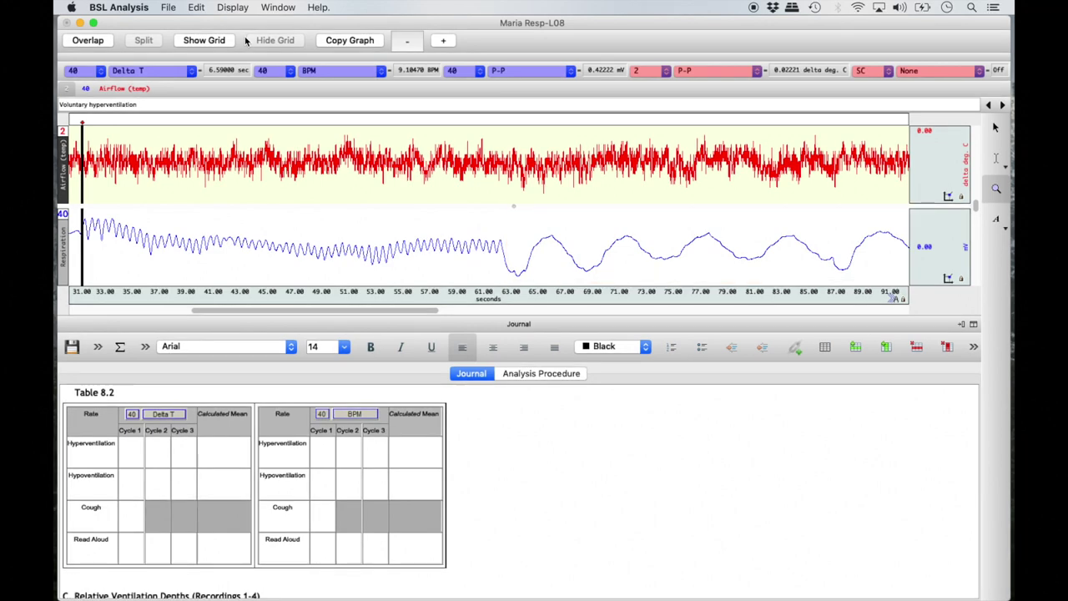
Step: Zoom to a few breaths around 48–53 s and autoscale the waveforms to fill the channels
left_click_drag(295, 231, 388, 274)
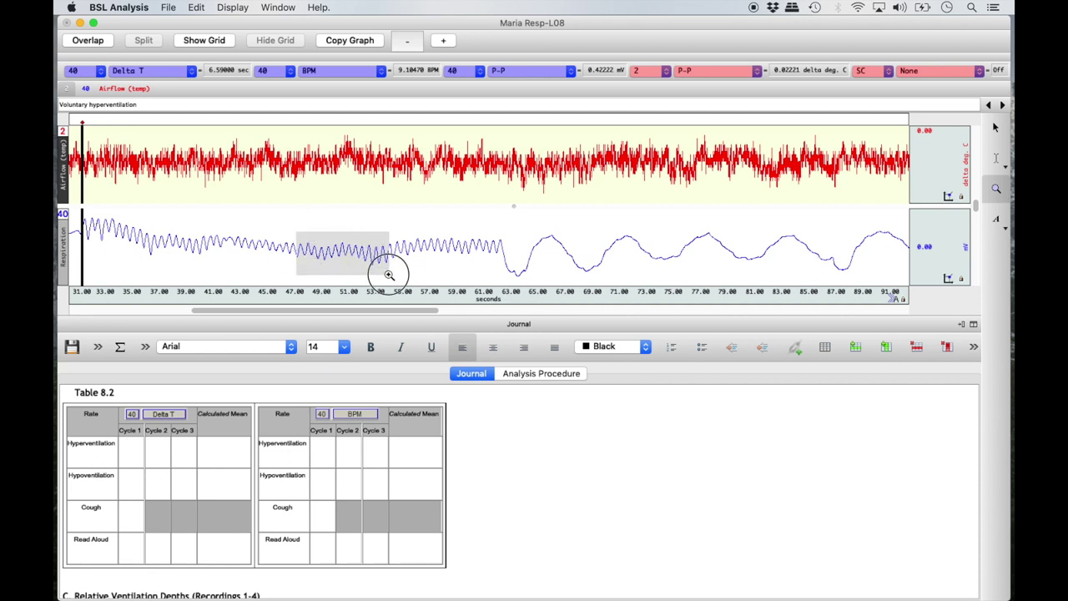
left_click_drag(388, 275, 388, 275)
left_click(233, 7)
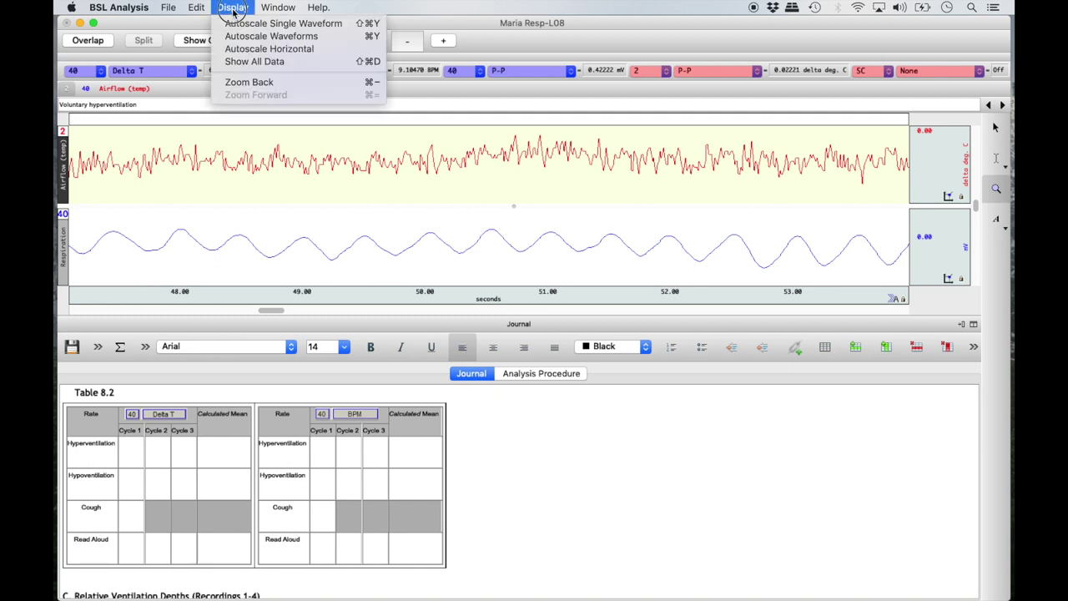
left_click(240, 37)
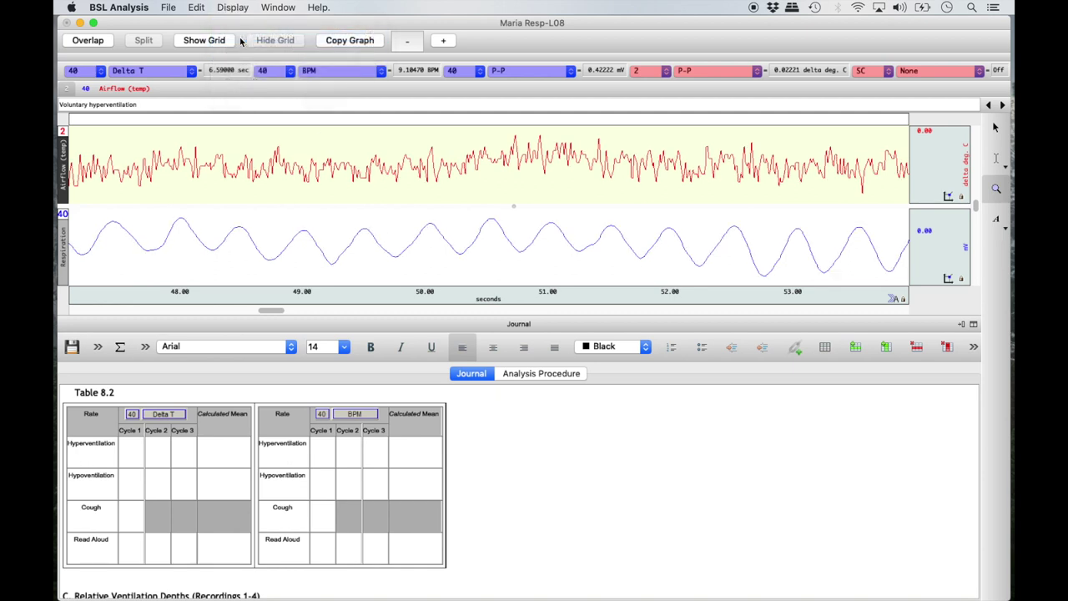
left_click(995, 163)
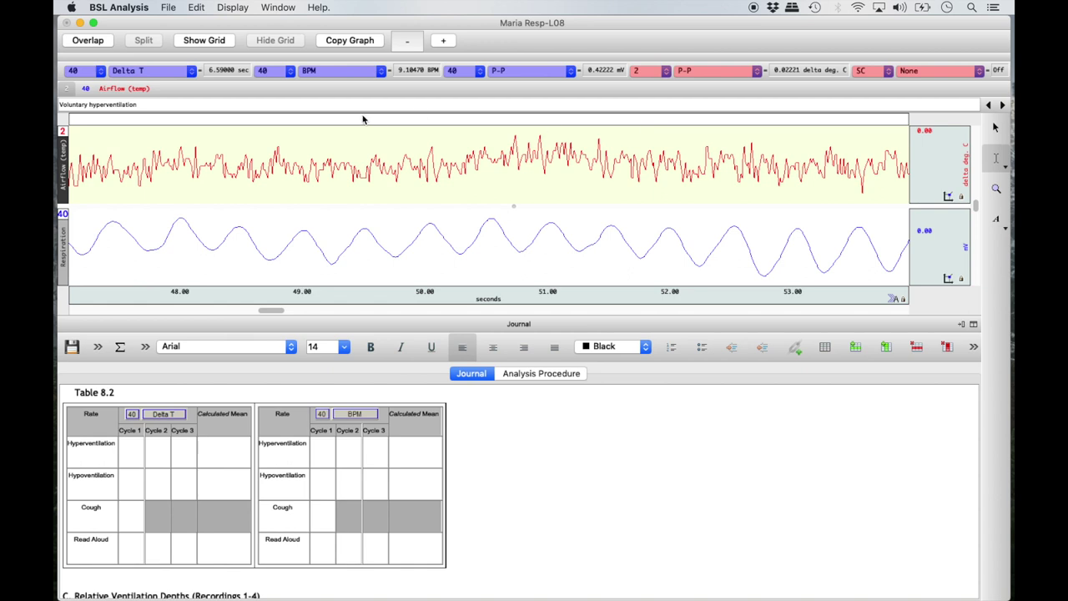
Step: Select one full hyperventilation cycle and insert its Delta T, 0.5, into Table 8.2's Cycle 1
left_click_drag(269, 258, 330, 274)
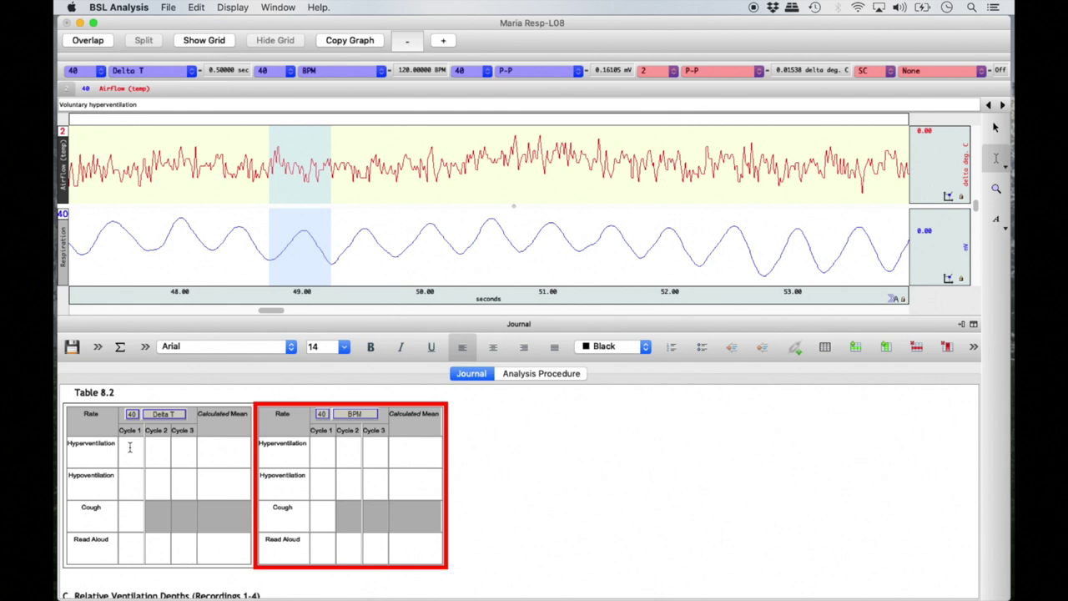
left_click(129, 448)
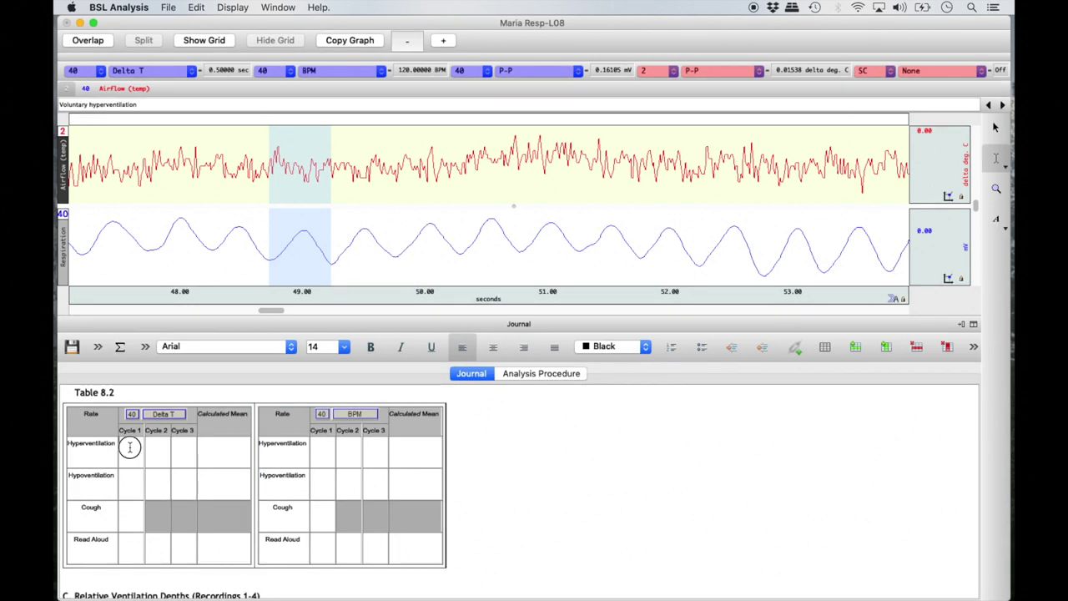
right_click(130, 448)
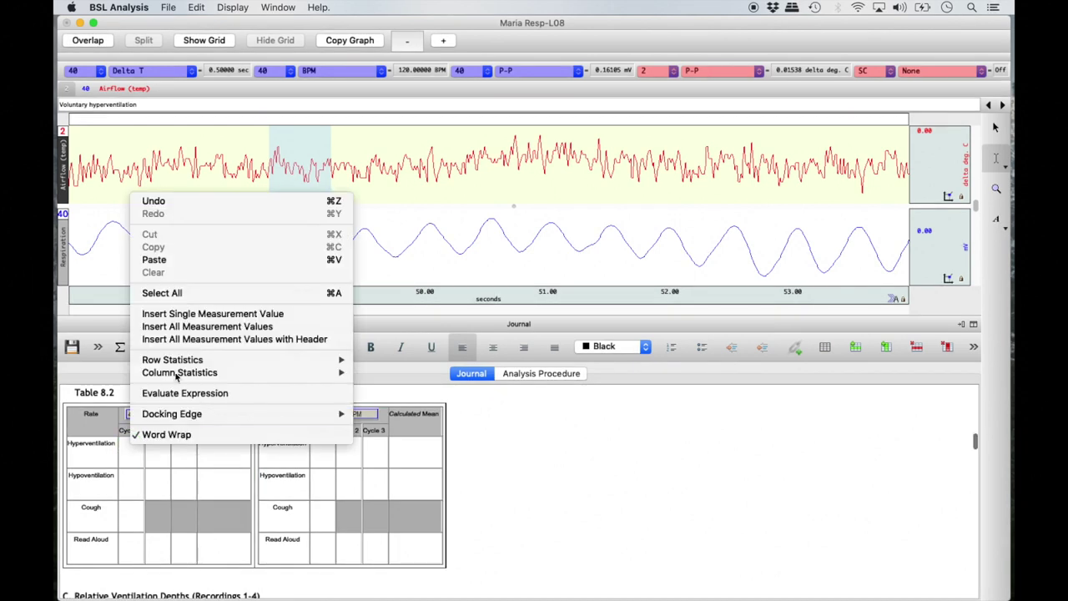
left_click(226, 315)
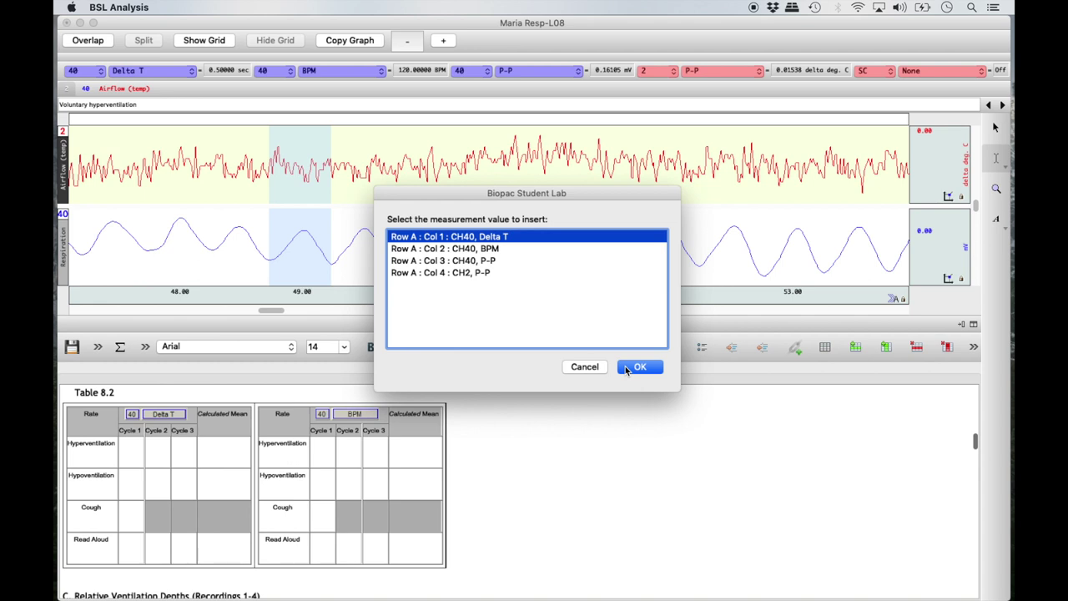
left_click(625, 366)
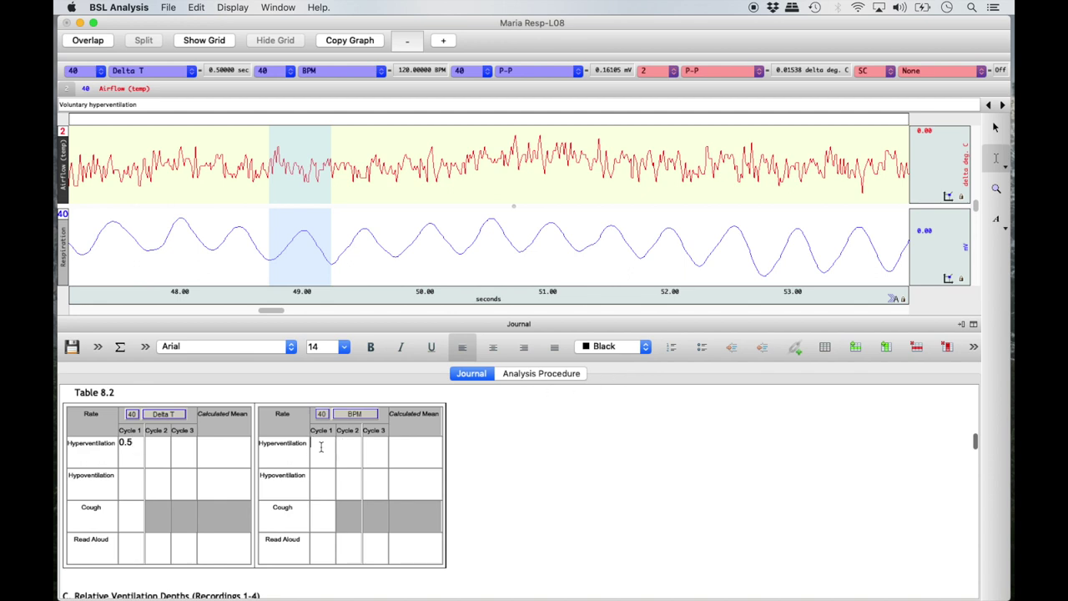
Step: Insert the CH40 BPM value 120 into Table 8.2's BPM Cycle 1 cell
right_click(321, 447)
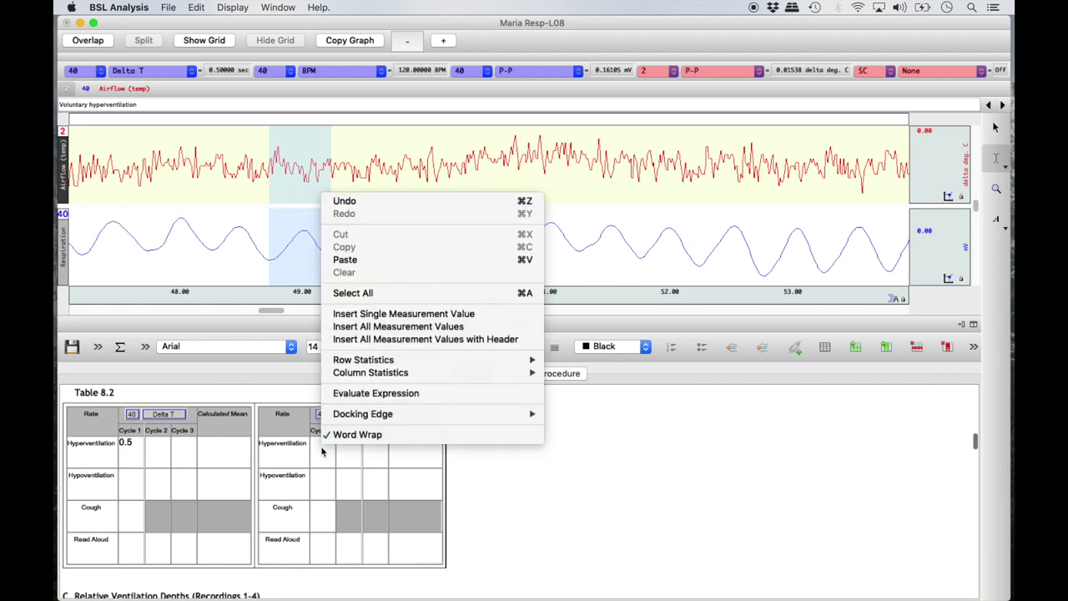
left_click(465, 314)
left_click(508, 249)
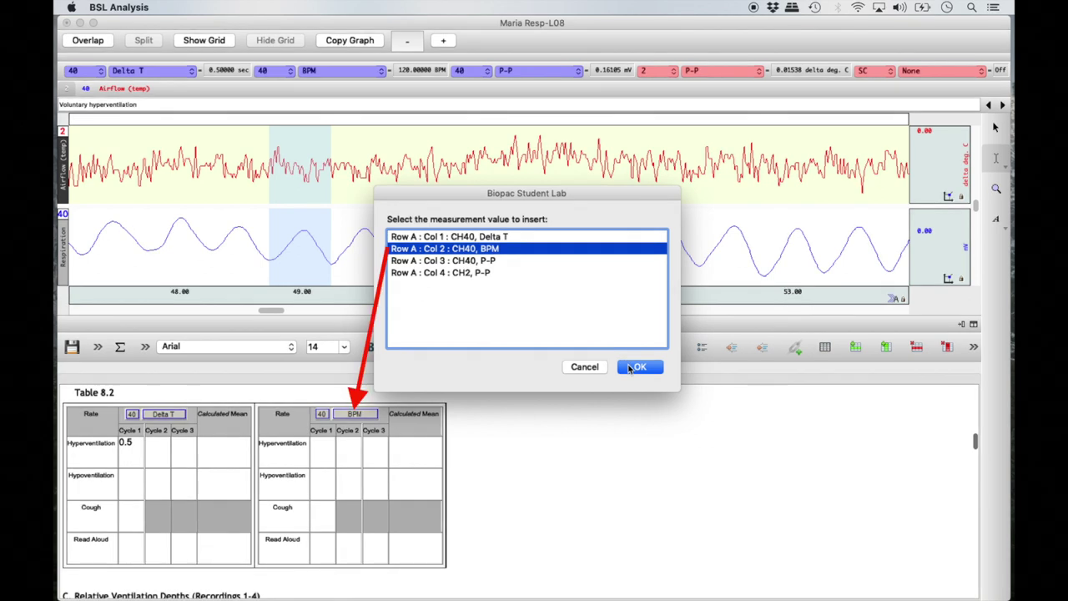
left_click(636, 367)
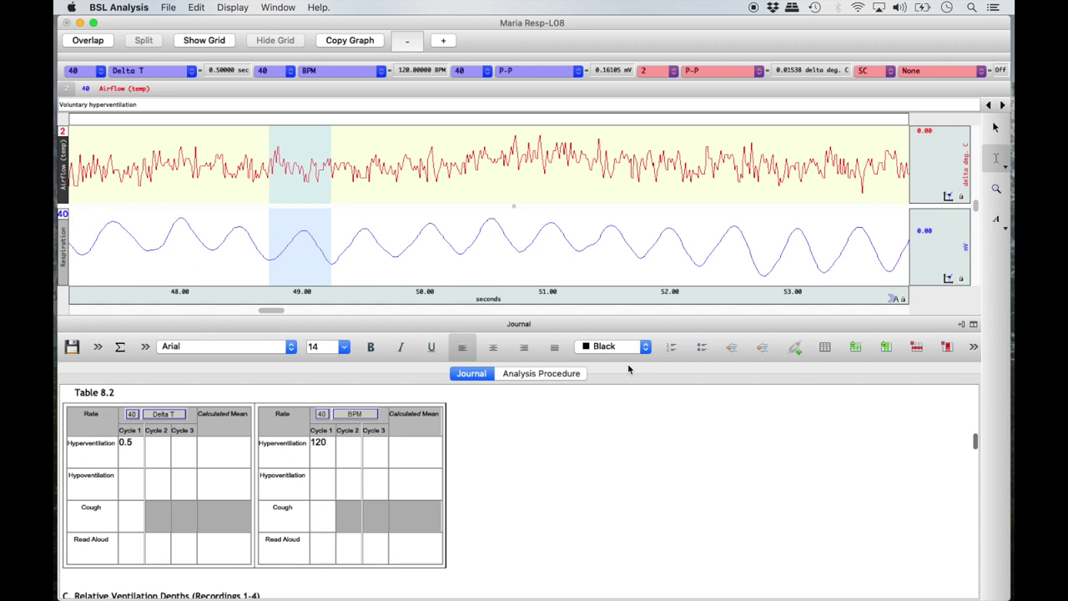
Step: Insert the CH40 P-P depth 0.16106 into Table 8.3's Hyperventilation Cycle 1 cell
scroll(624, 399, "down", 3)
scroll(623, 399, "down", 3)
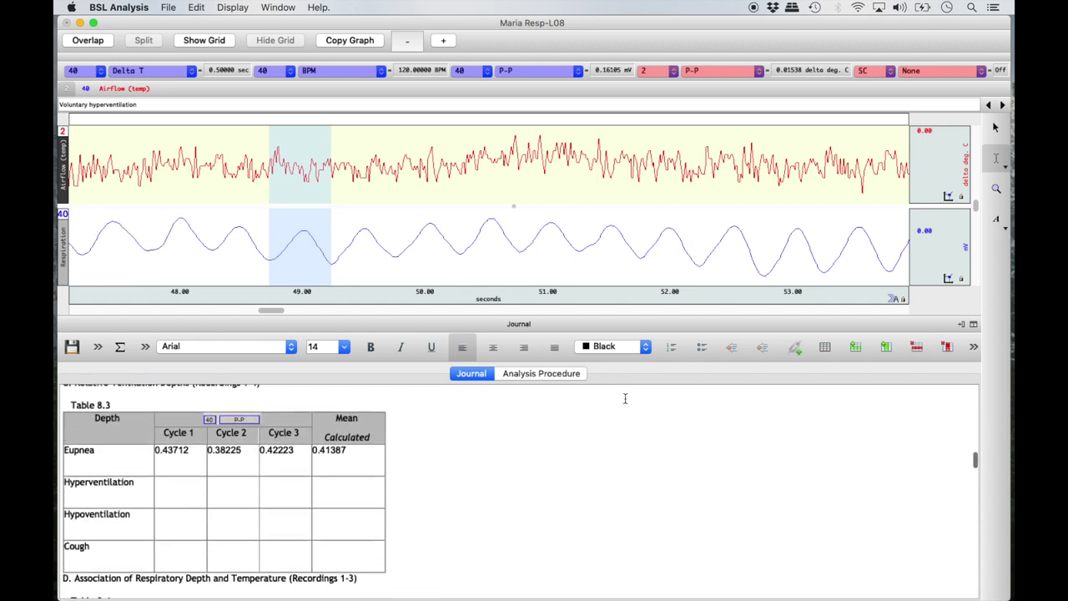
right_click(169, 475)
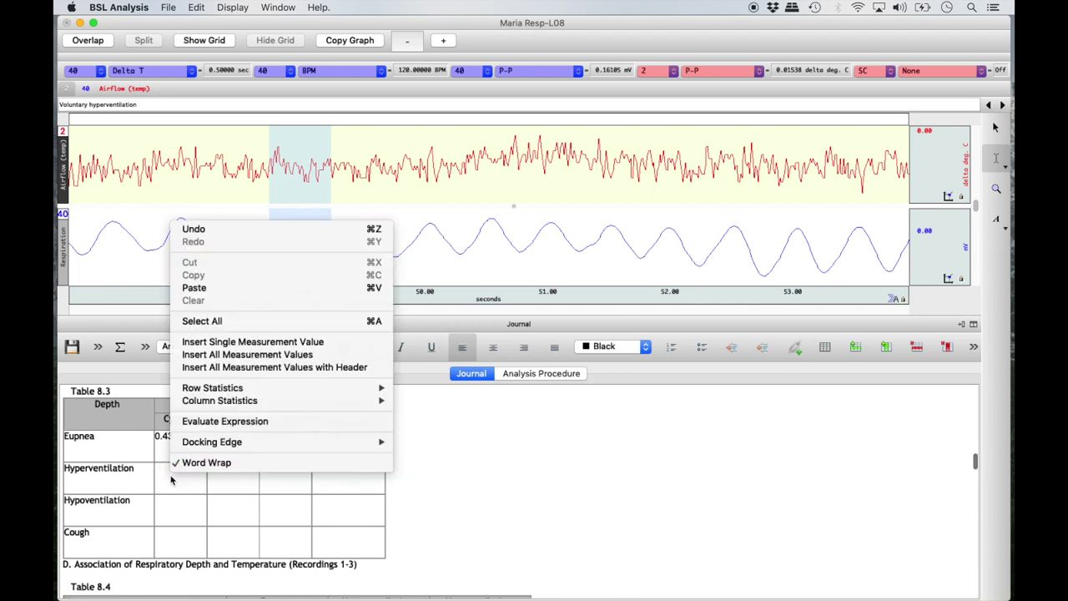
left_click(335, 344)
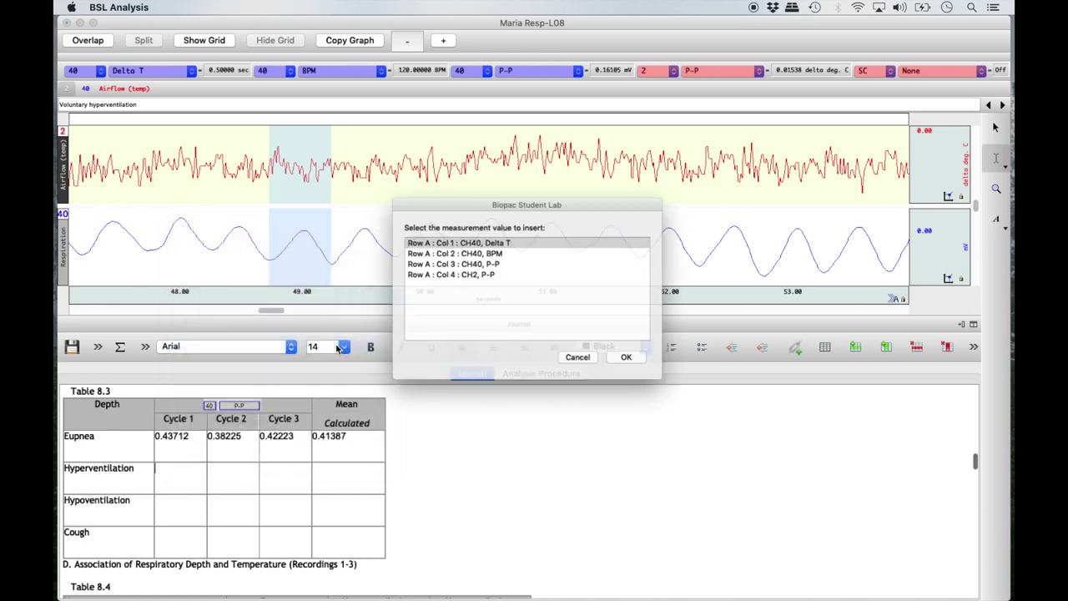
left_click(493, 262)
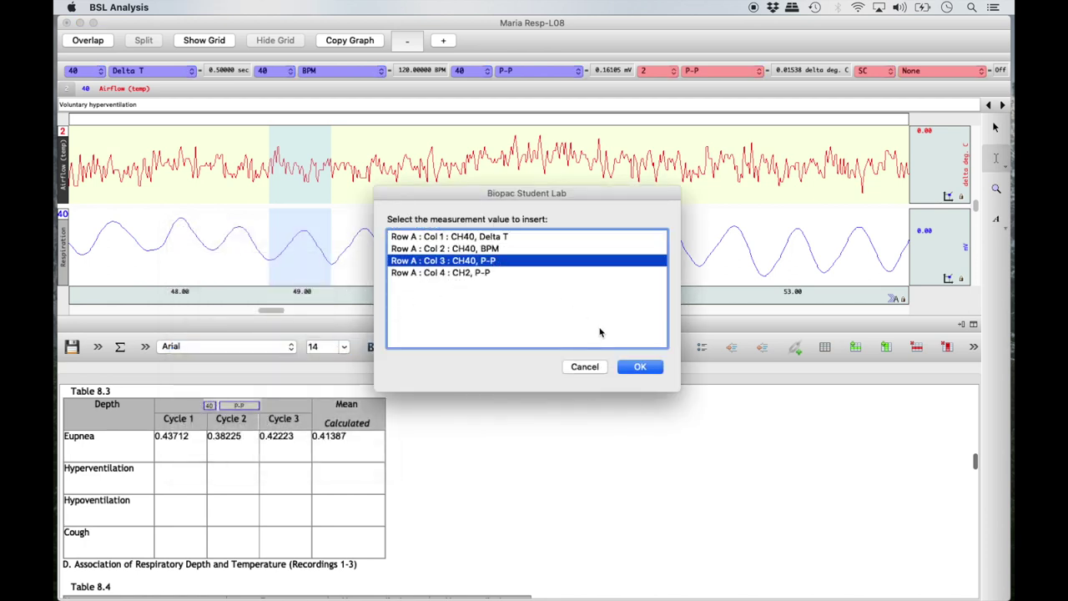
left_click(638, 367)
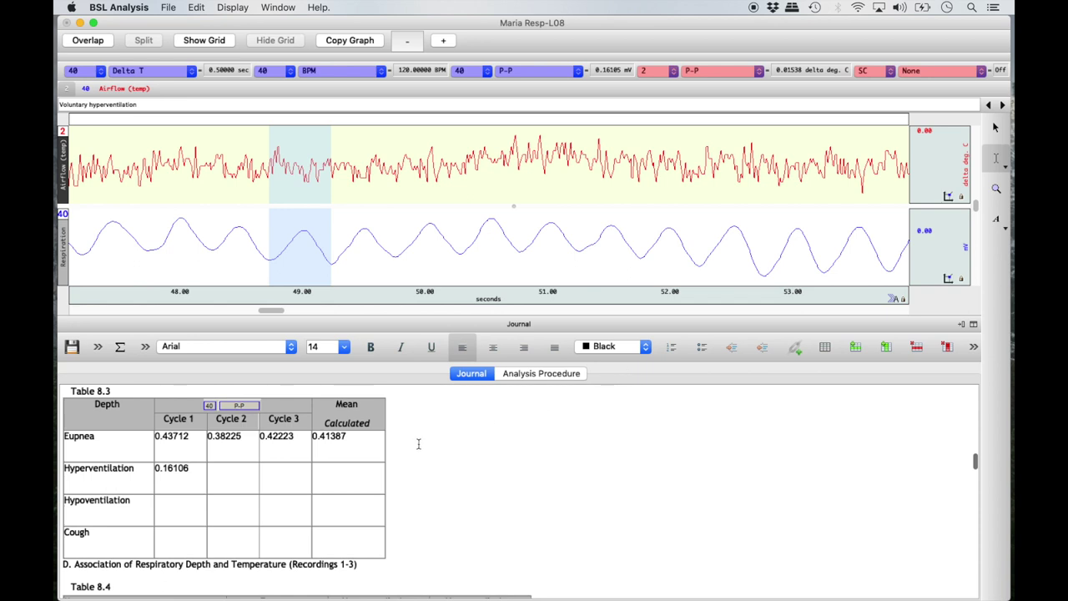
scroll(195, 473, "up", 10)
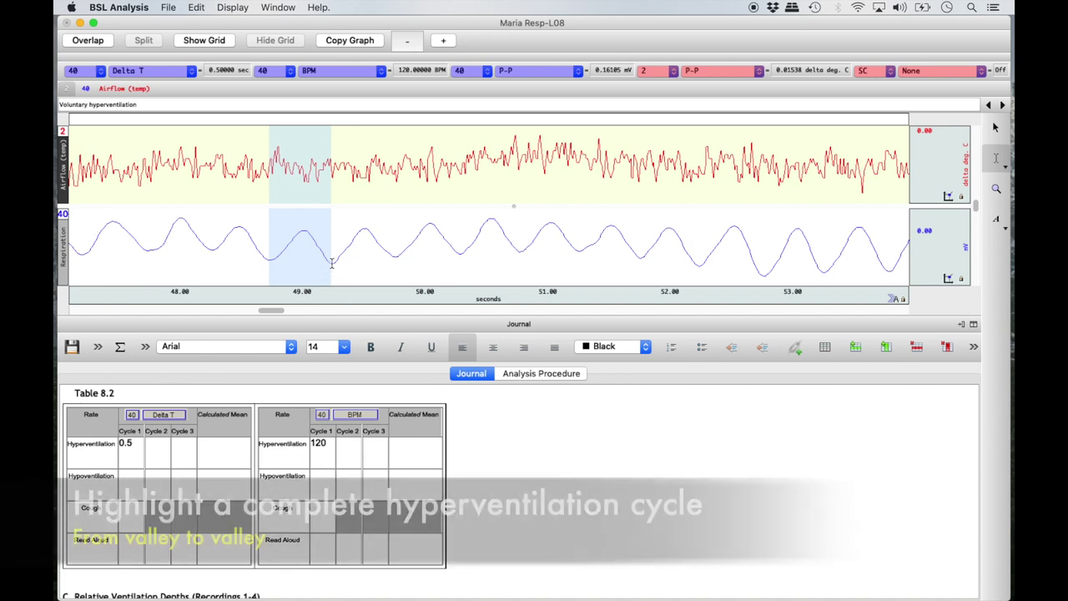
Step: Select the next hyperventilation cycle and insert Delta T 0.51 and BPM 117.65 as Cycle 2
left_click_drag(331, 262, 395, 271)
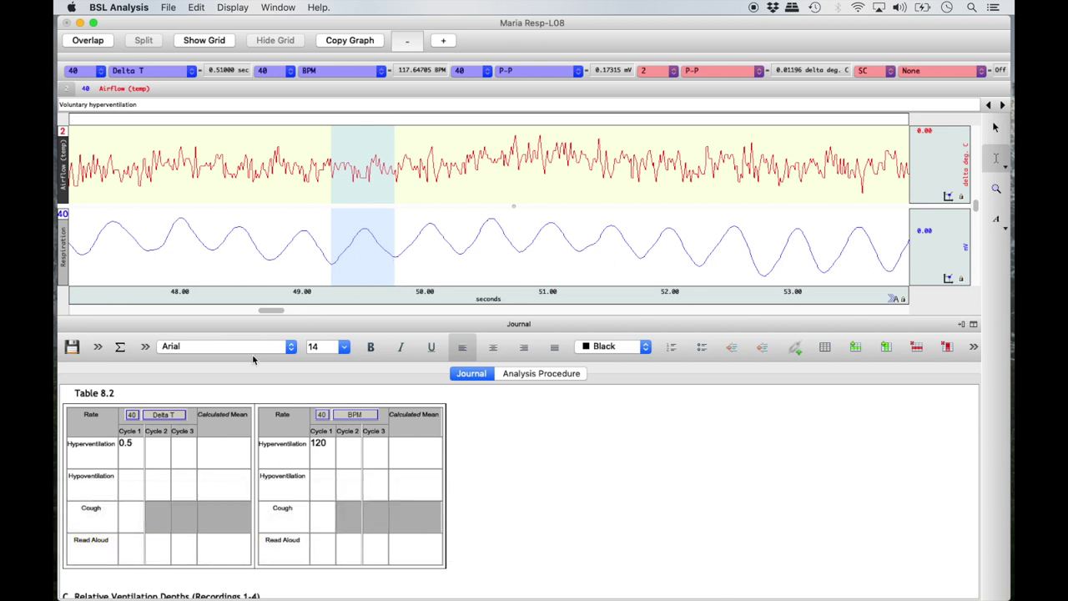
right_click(158, 450)
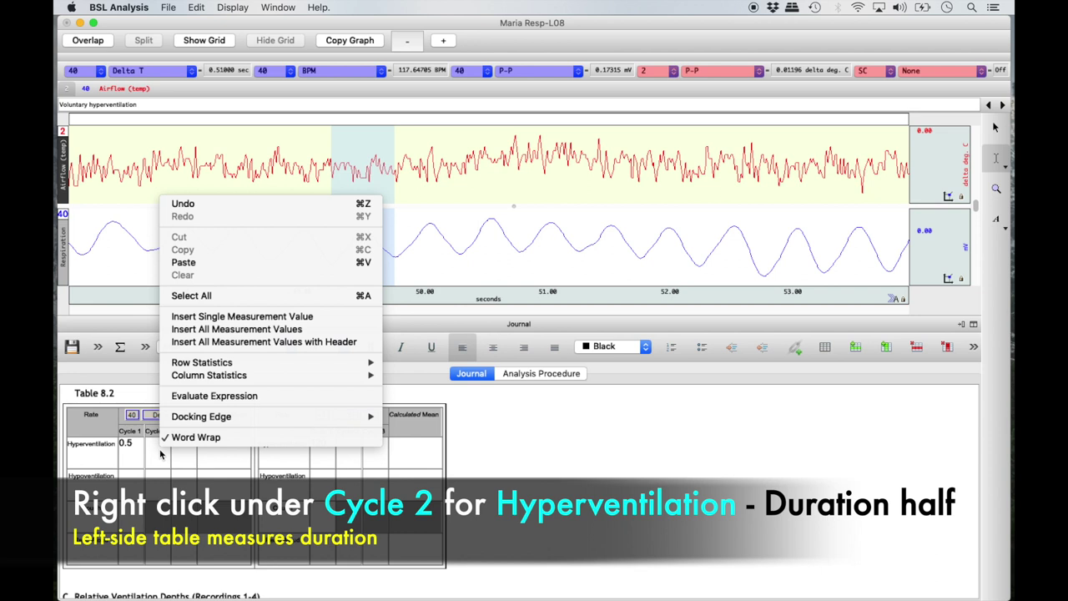
left_click(296, 317)
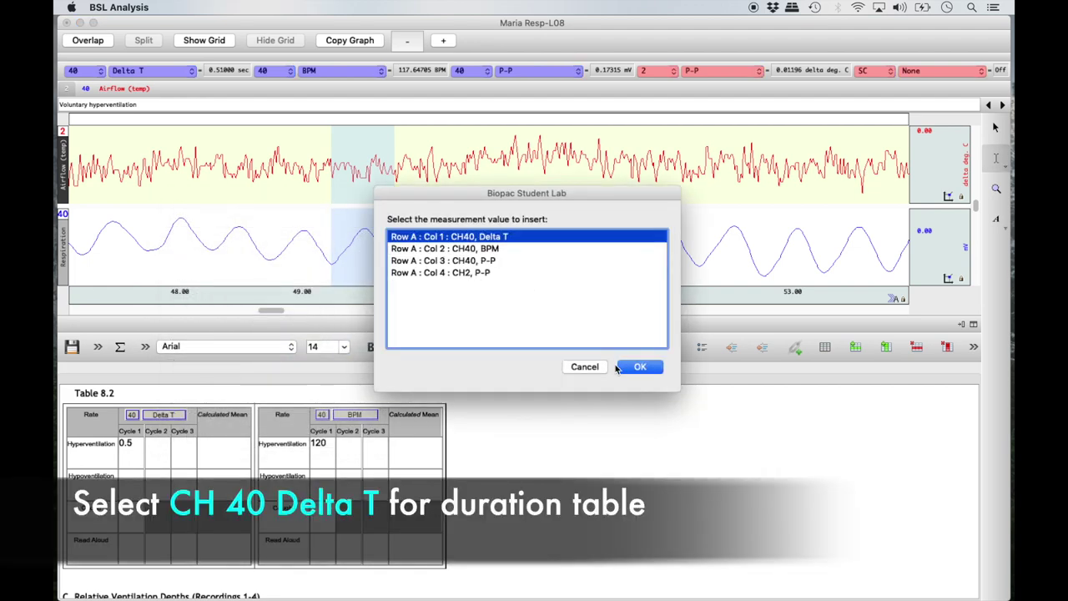
left_click(621, 368)
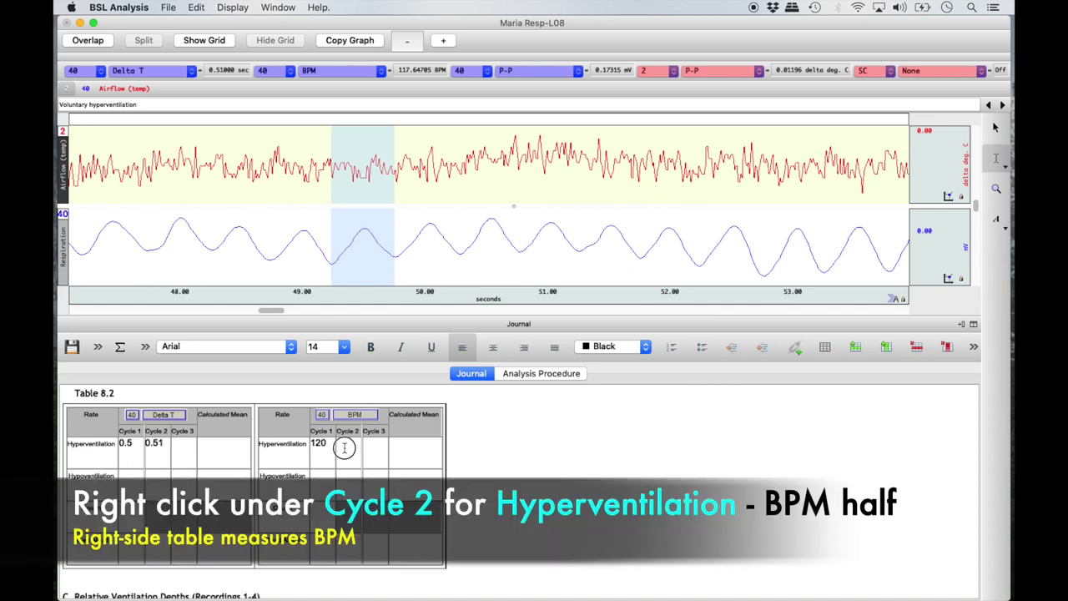
right_click(344, 448)
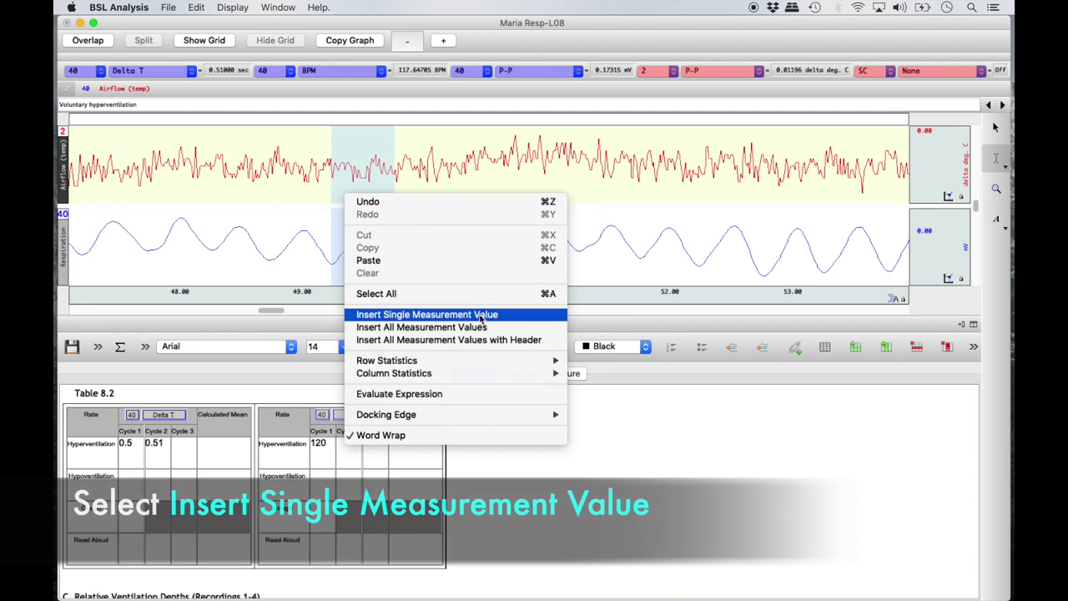
left_click(481, 315)
left_click(501, 249)
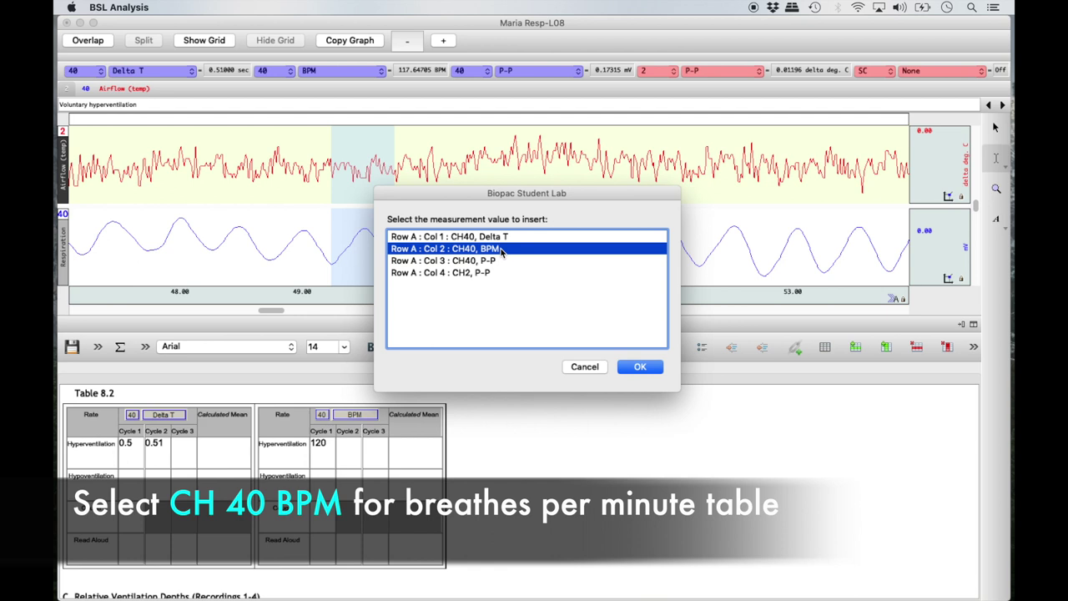
left_click(631, 365)
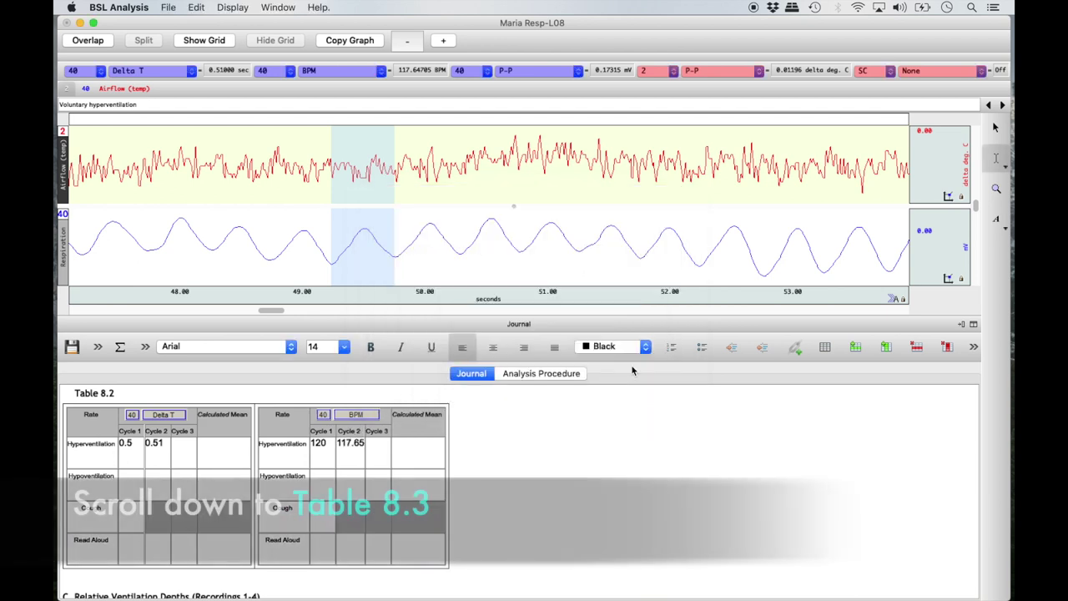
Step: Insert the CH40 P-P depth into Table 8.3's Hyperventilation Cycle 2 cell
scroll(559, 531, "down", 5)
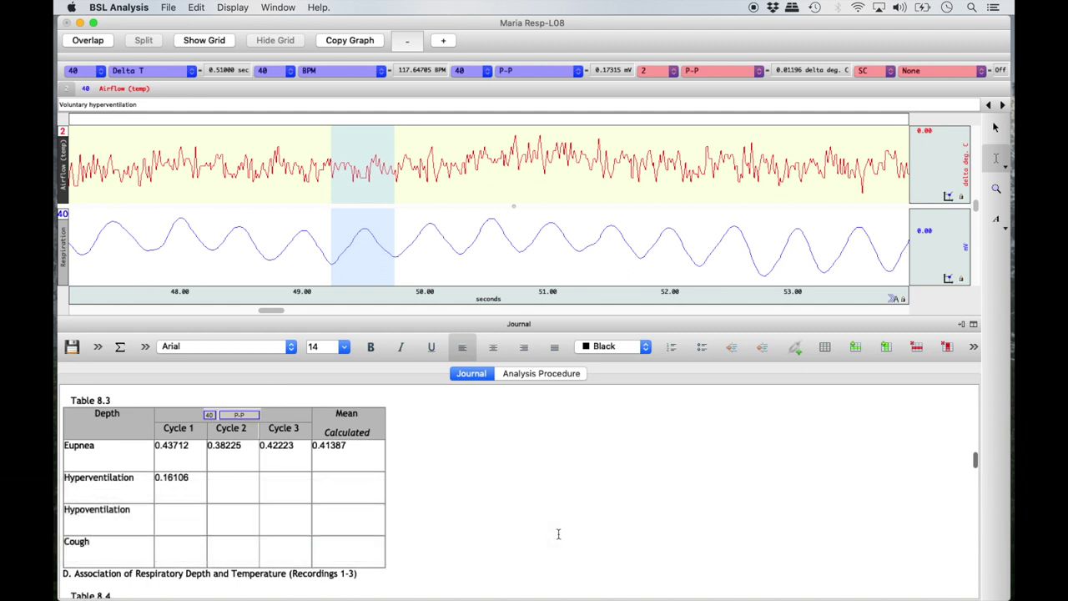
right_click(230, 488)
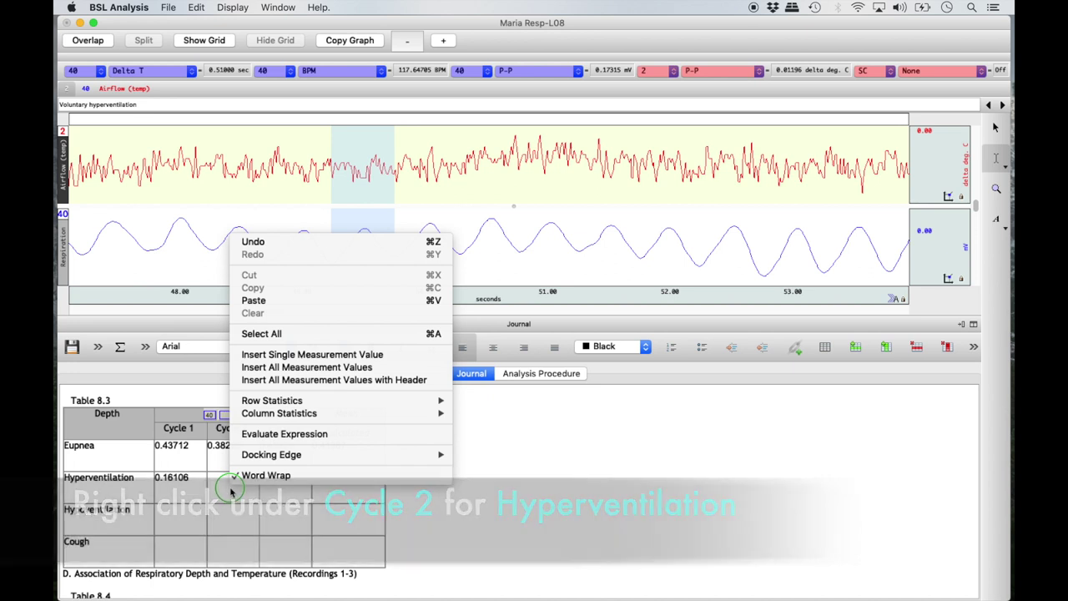
left_click(349, 357)
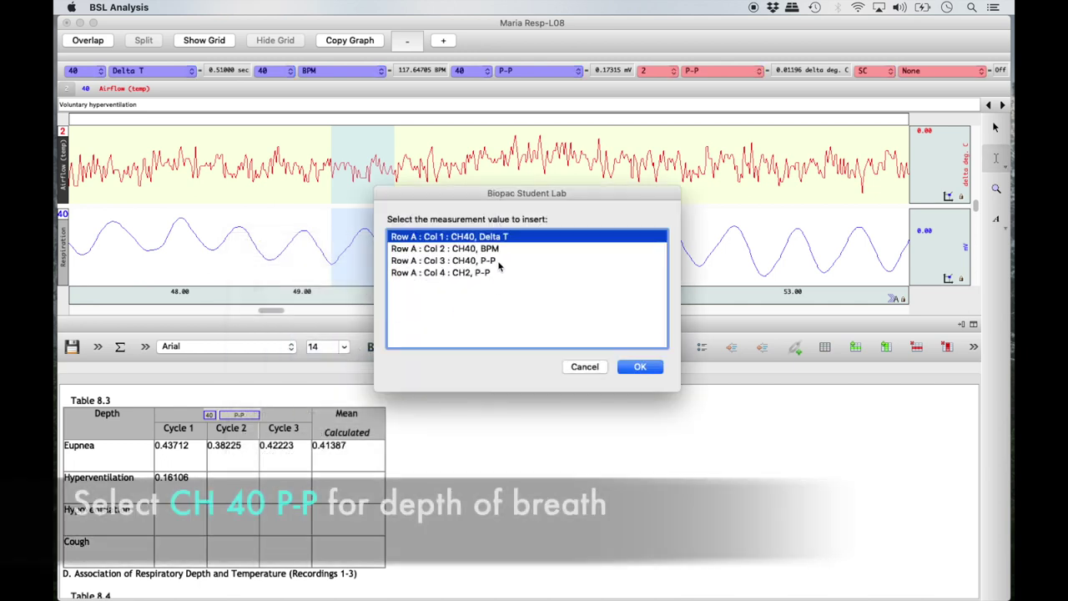
left_click(492, 260)
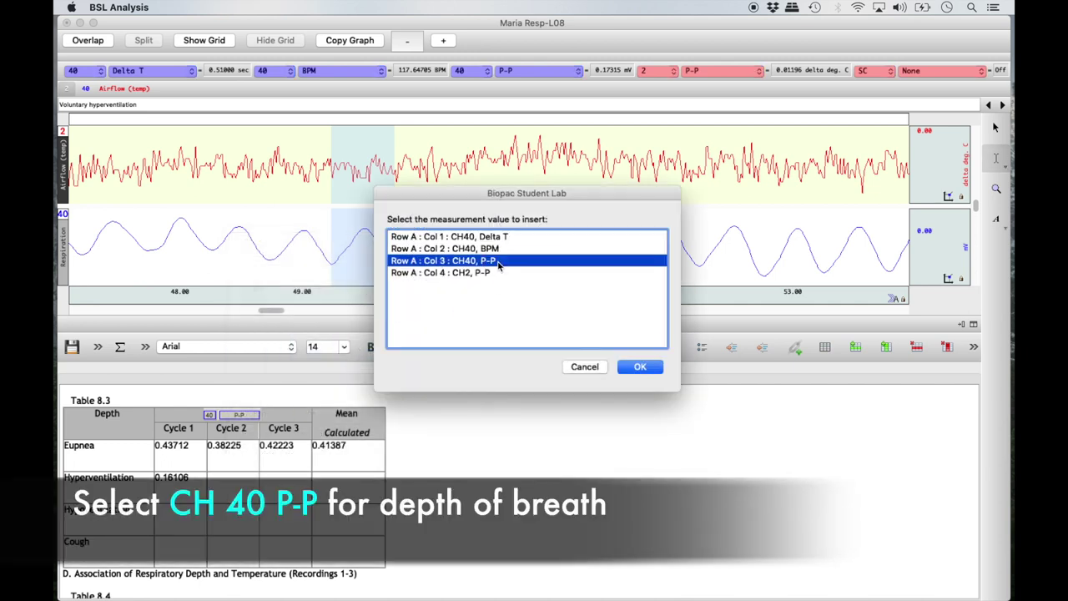
left_click(639, 366)
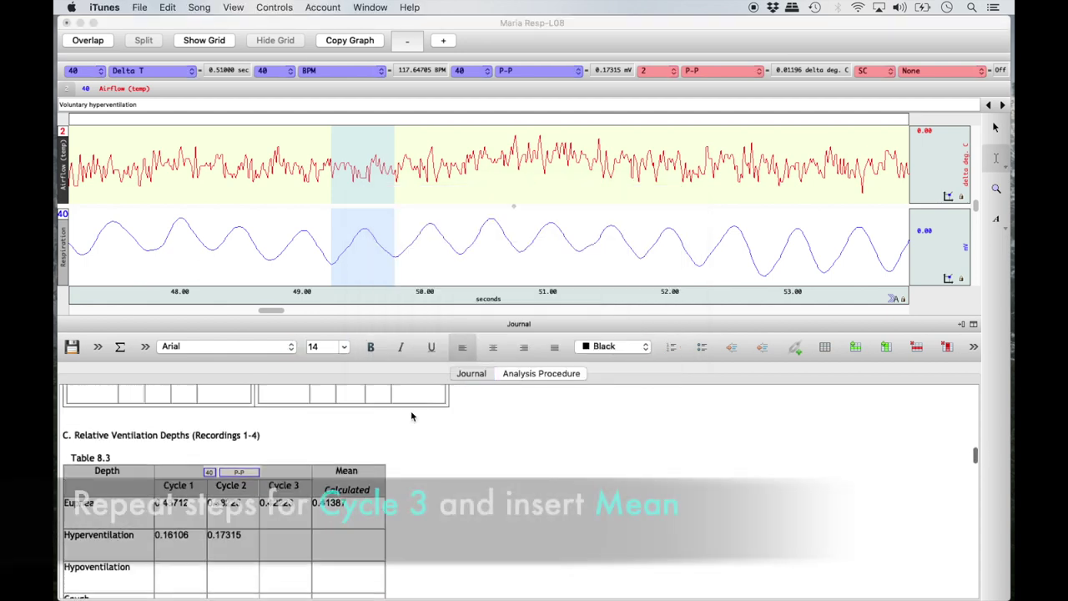
scroll(410, 415, "up", 2)
scroll(410, 415, "up", 3)
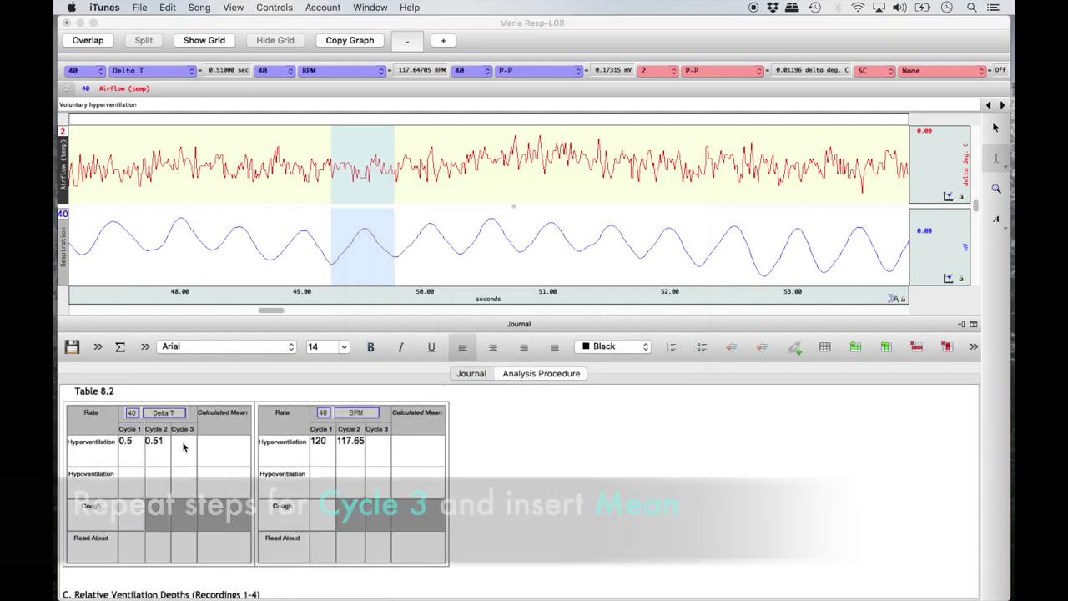
Step: Select the third breath cycle and insert Delta T 0.53 and BPM 113.21 as Cycle 3
left_click(396, 257)
left_click_drag(395, 257, 460, 264)
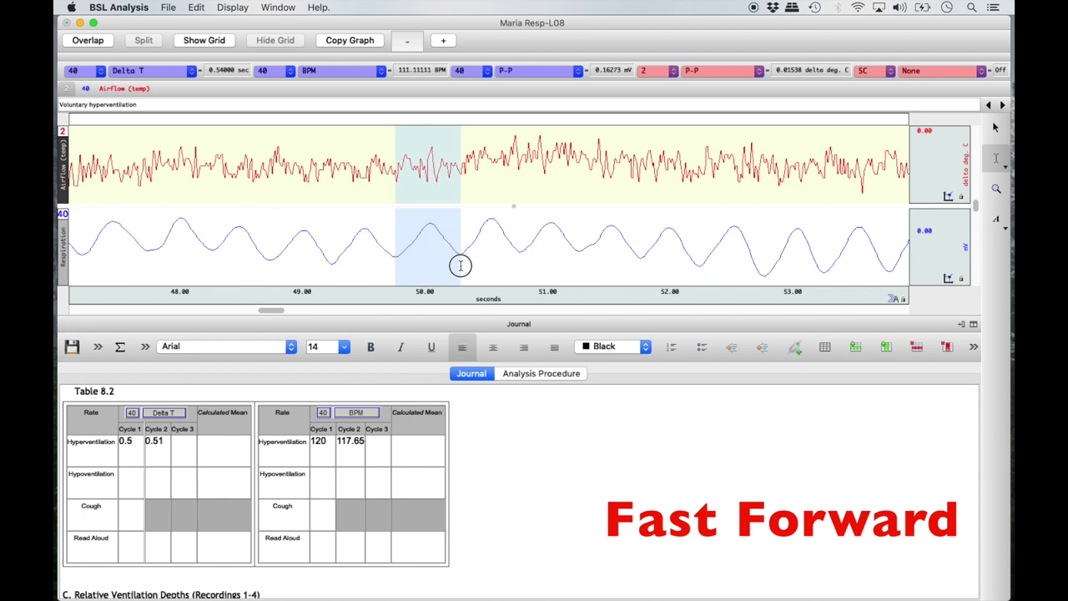
left_click(184, 449)
right_click(183, 449)
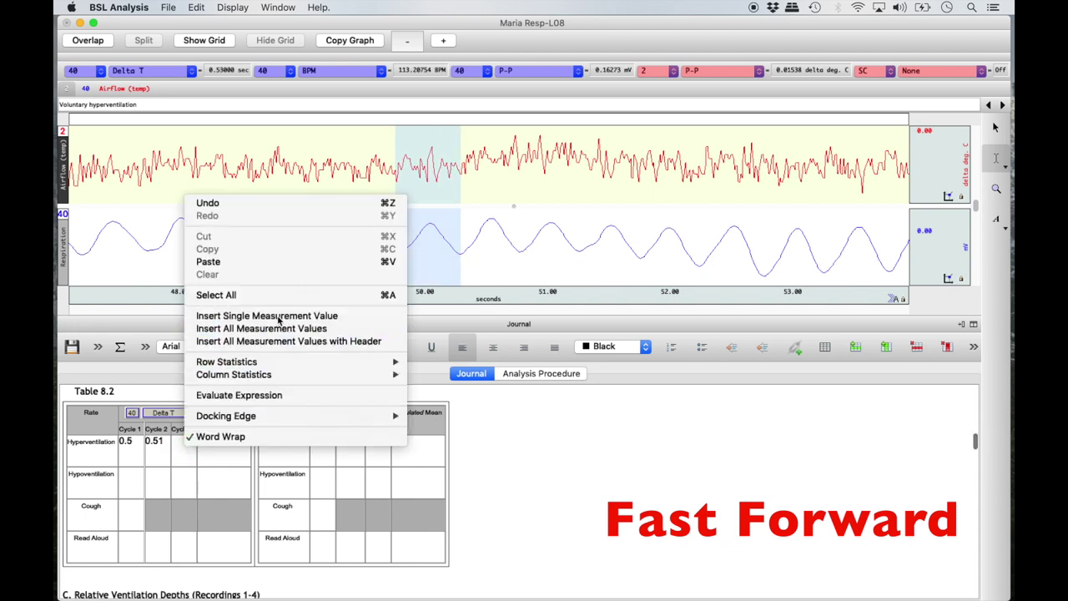
left_click(279, 314)
left_click(640, 367)
right_click(381, 444)
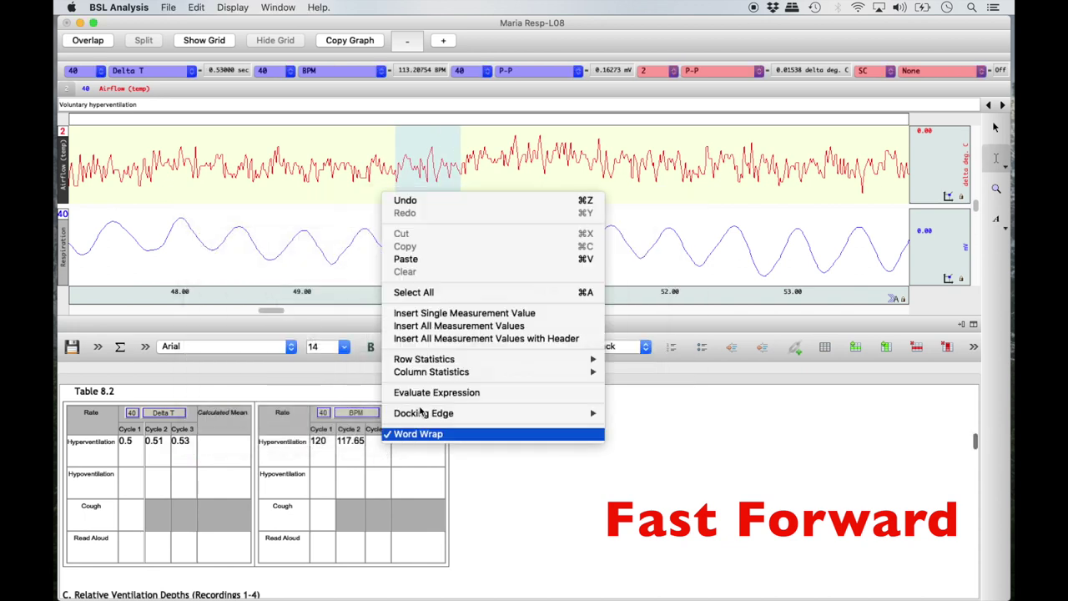
left_click(514, 312)
key("Down")
left_click(640, 367)
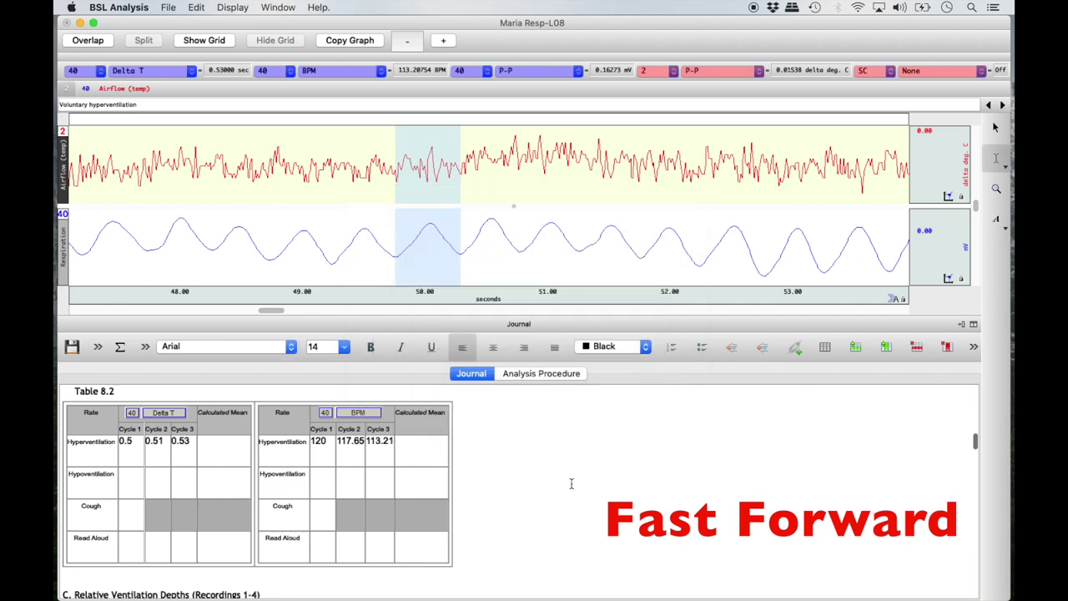
Step: Insert depth 0.16274 into Table 8.3's Hyperventilation Cycle 3 and fill its row mean
scroll(572, 480, "down", 5)
right_click(284, 472)
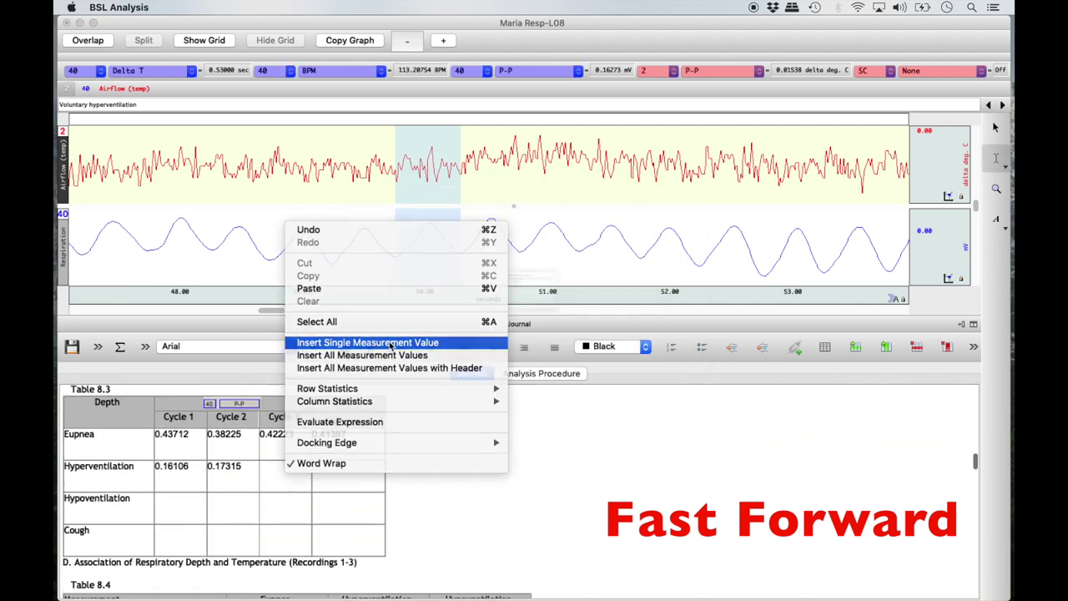
left_click(398, 340)
left_click(513, 261)
left_click(639, 367)
right_click(338, 476)
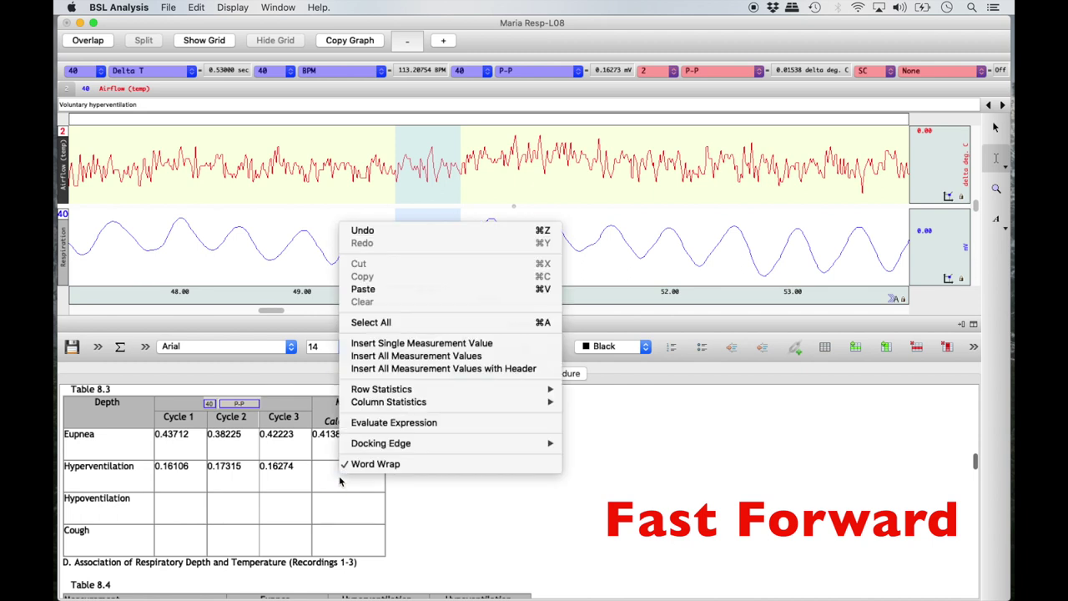
mouse_move(384, 388)
left_click(586, 406)
Step: Fill Table 8.2's Calculated Means with row averages 0.51333 for Delta T and 116.95 for BPM
scroll(560, 459, "up", 5)
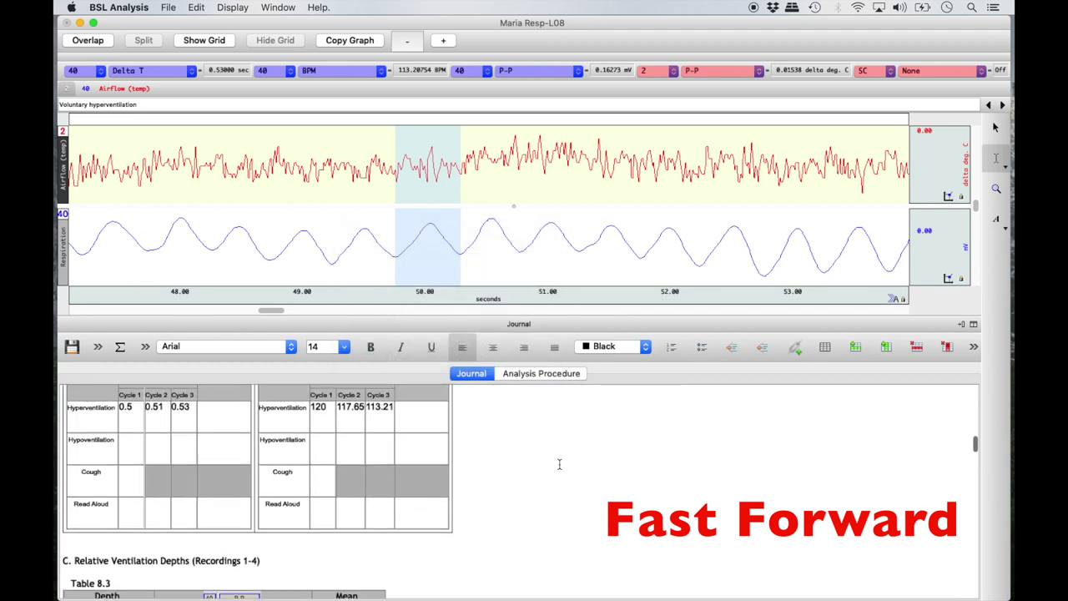
scroll(214, 457, "down", 1)
right_click(214, 453)
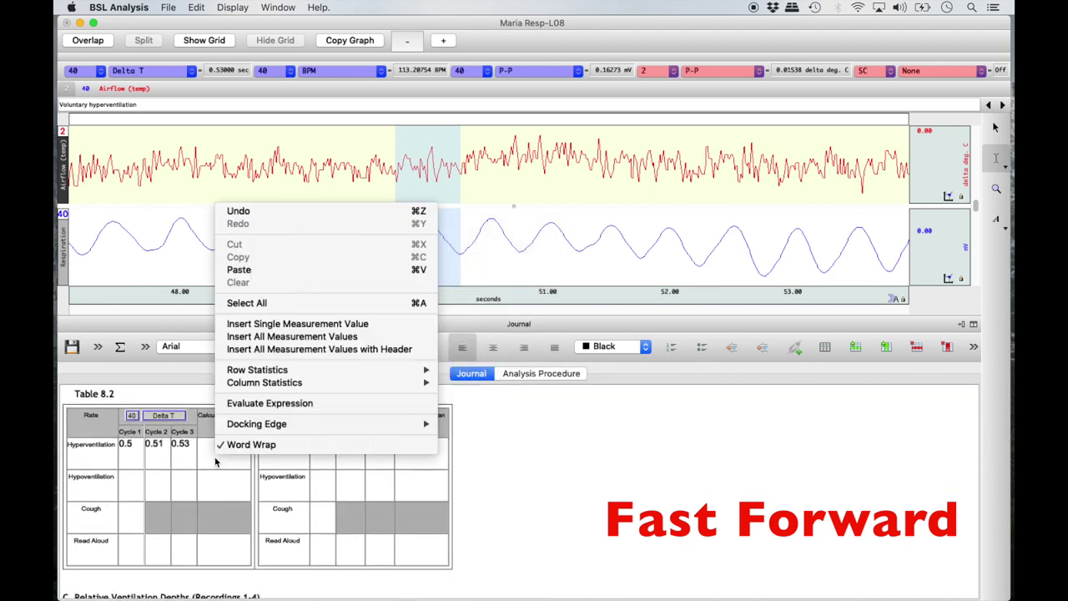
mouse_move(342, 369)
left_click(461, 386)
right_click(419, 443)
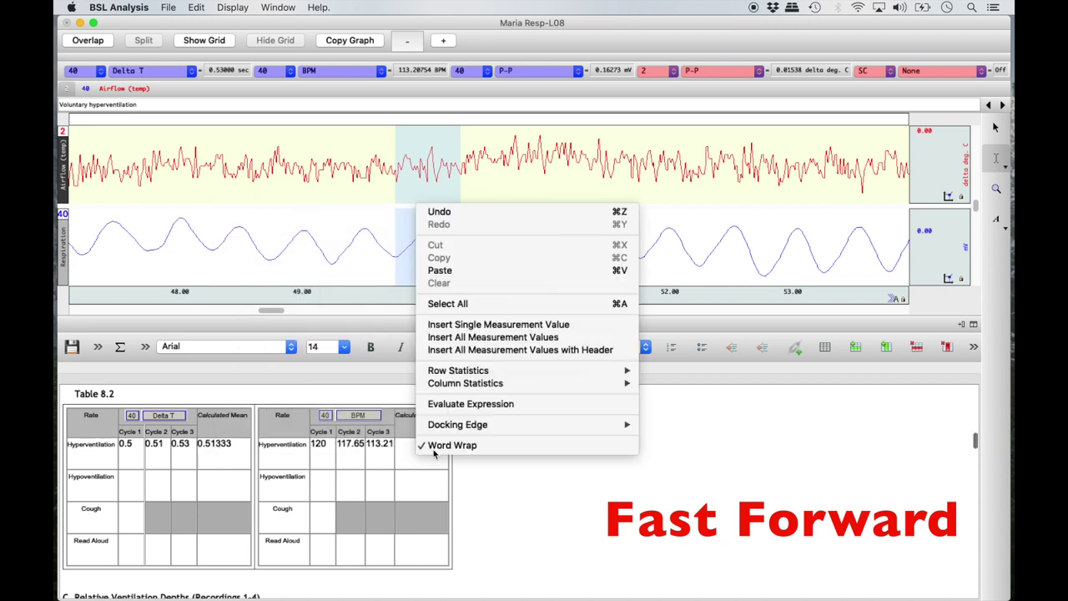
mouse_move(614, 370)
left_click(670, 386)
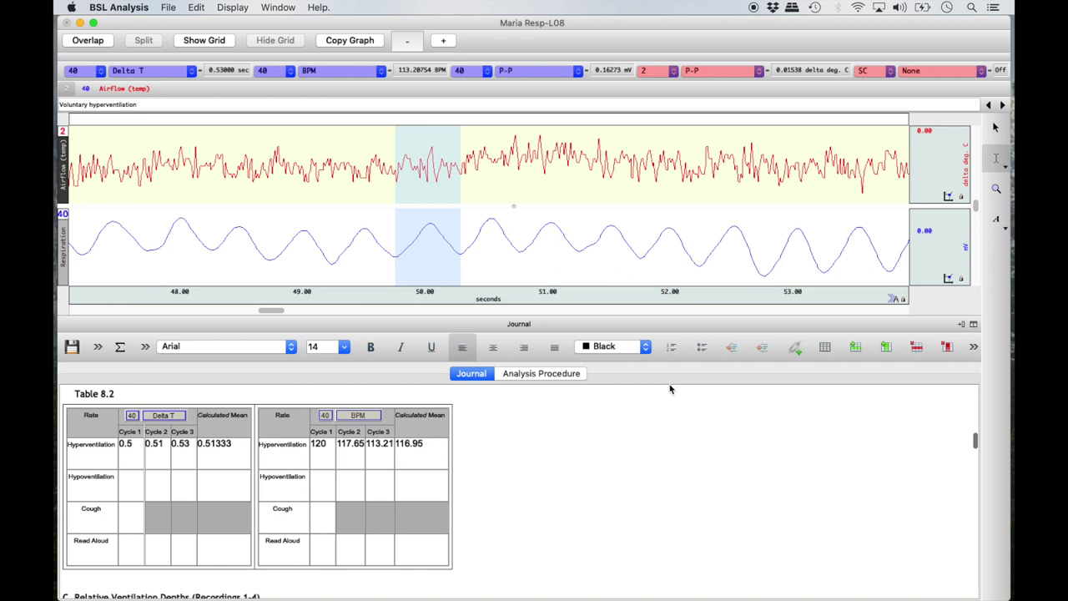
Step: Zoom the graph back out step by step to the full 0–208 s recording
left_click(242, 9)
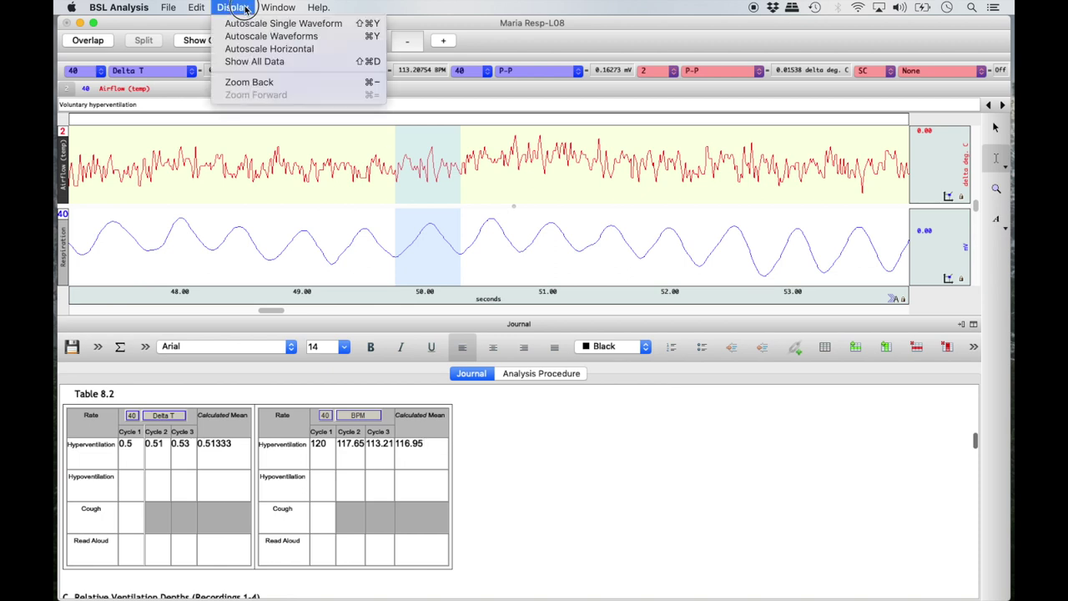
left_click(259, 83)
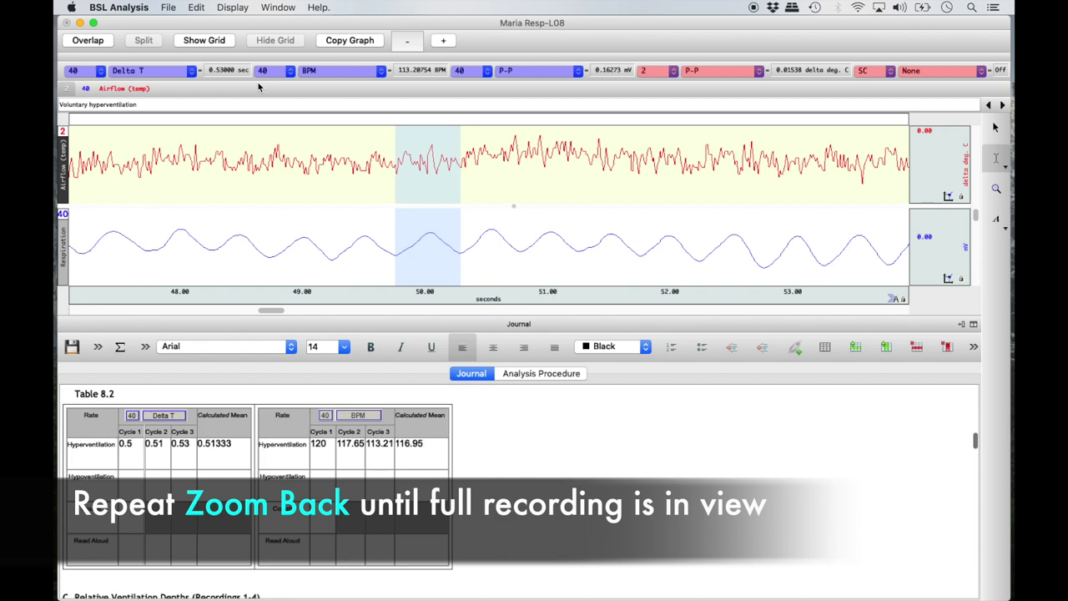
left_click(233, 6)
left_click(249, 82)
left_click(233, 7)
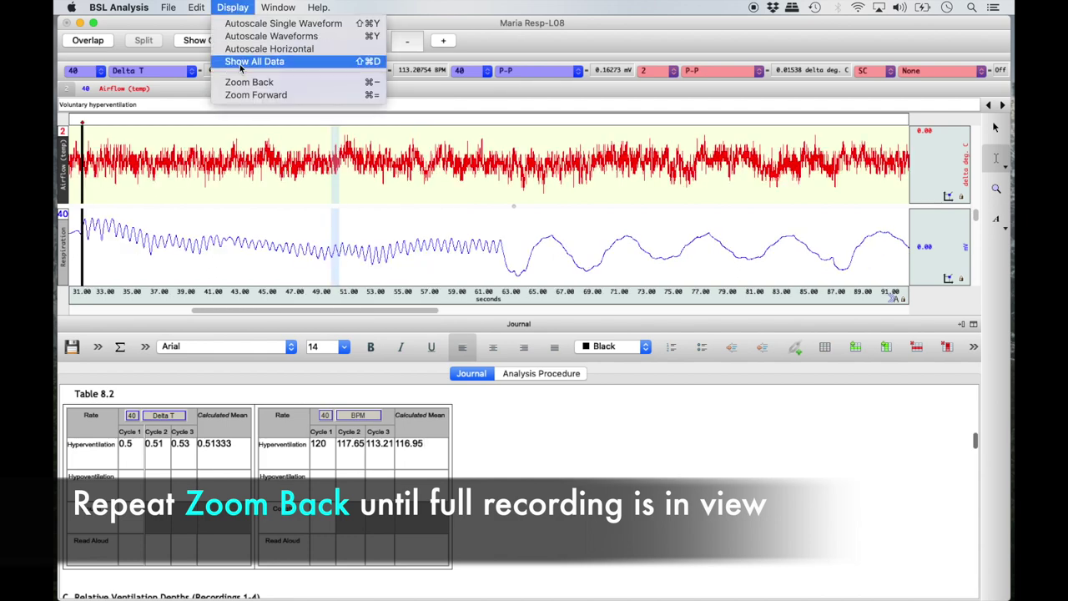
left_click(240, 82)
left_click(233, 6)
left_click(242, 84)
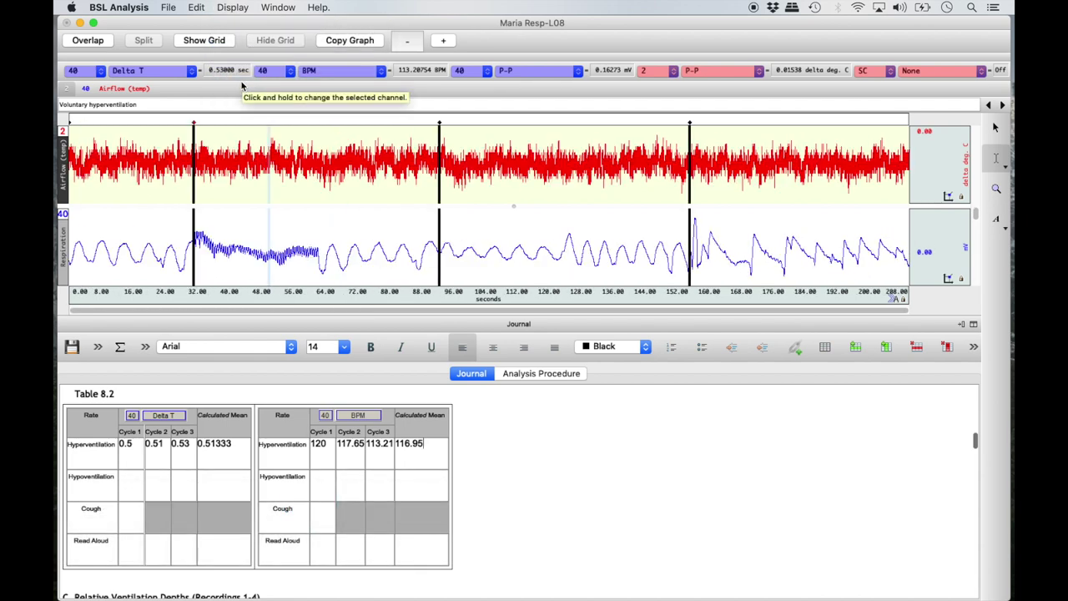
Step: Jump to the Voluntary hypoventilation event and zoom into about 92–154 s
left_click(1002, 105)
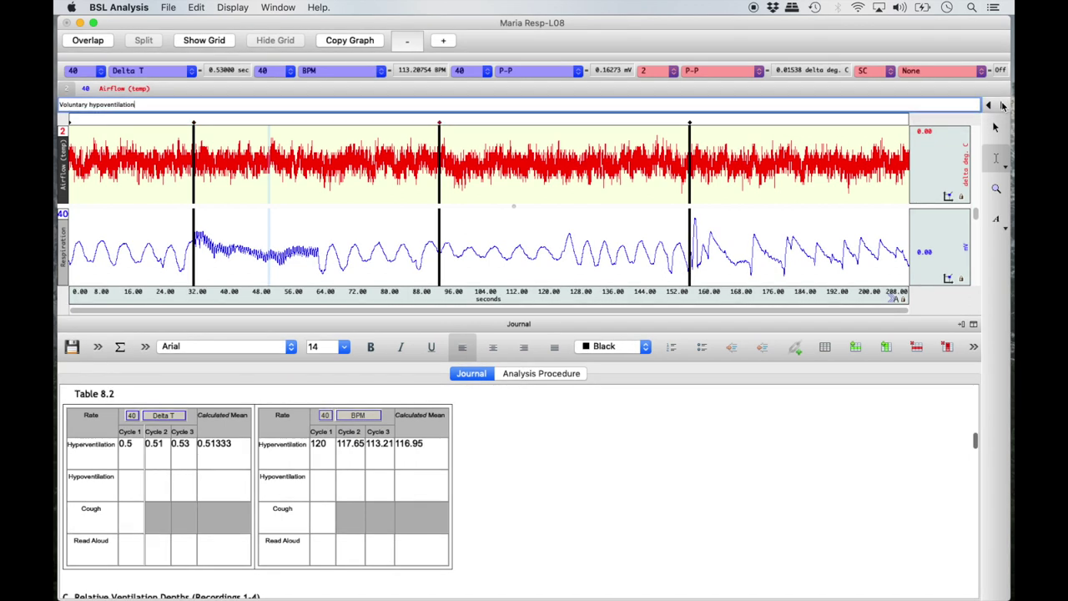
left_click(997, 192)
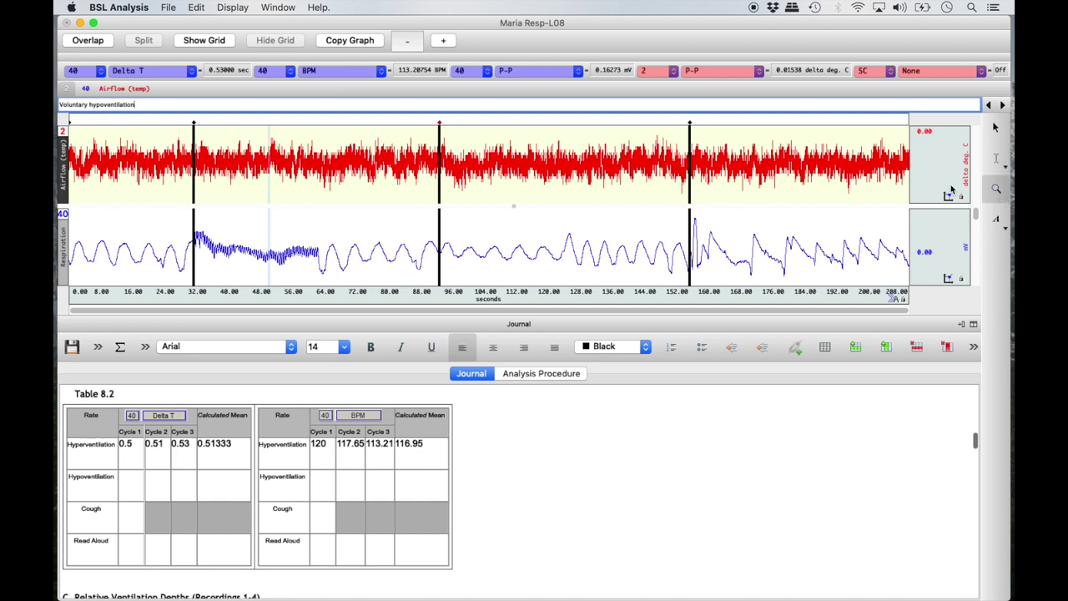
left_click(438, 214)
left_click_drag(438, 215, 687, 280)
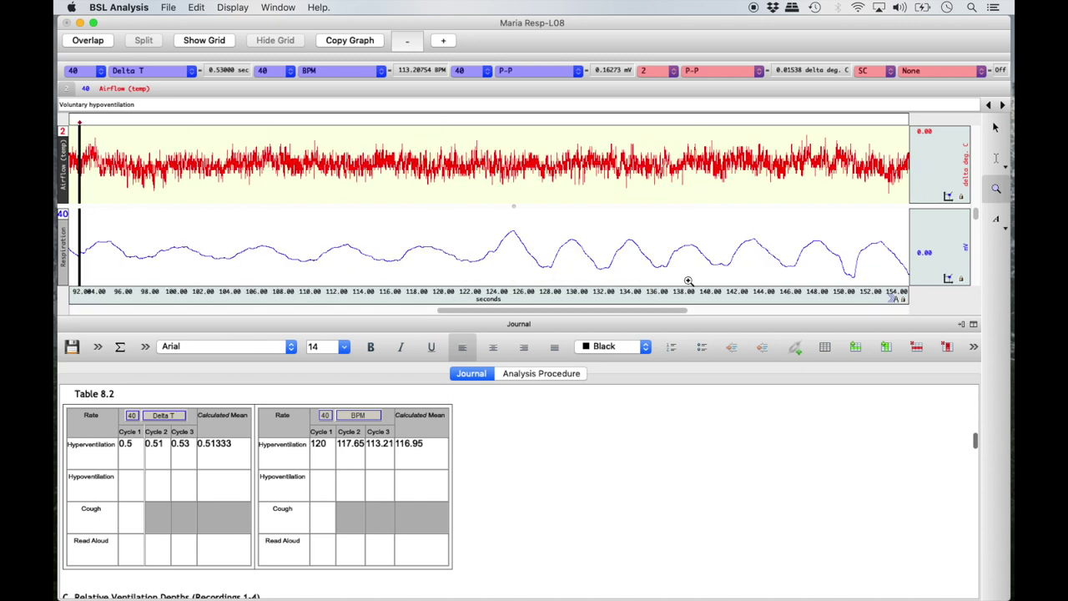
Step: Autoscale the waveforms to fill their channels and switch to the I-beam selection tool
left_click(237, 7)
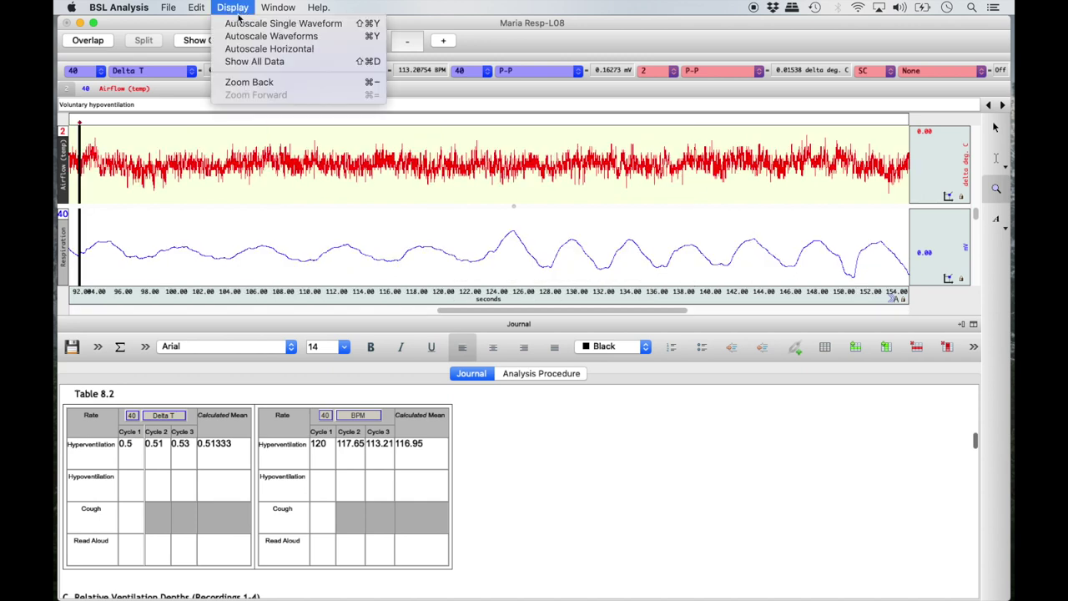
left_click(245, 38)
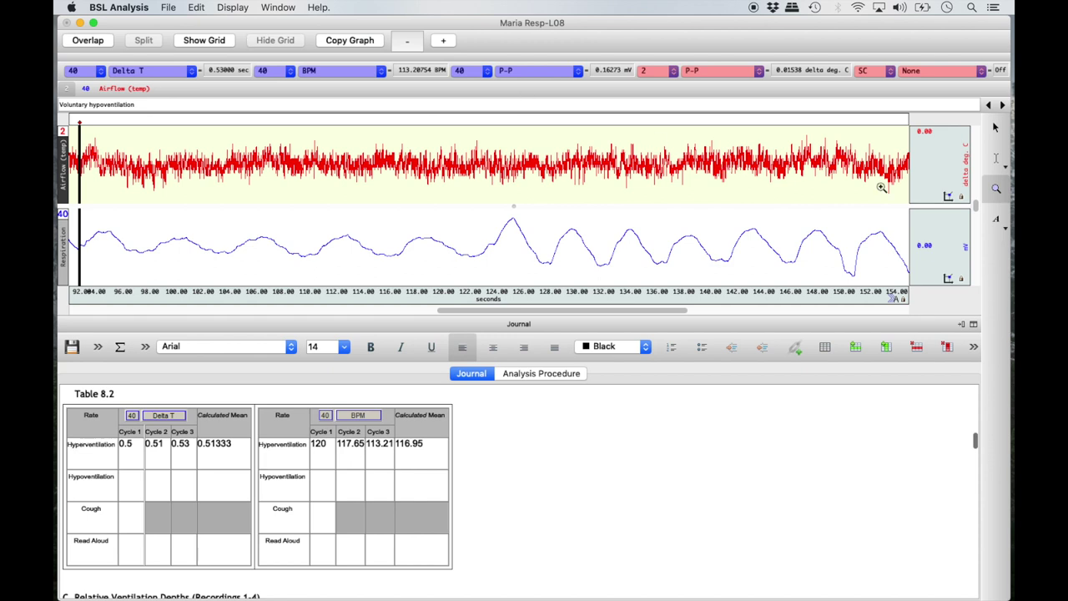
left_click(996, 159)
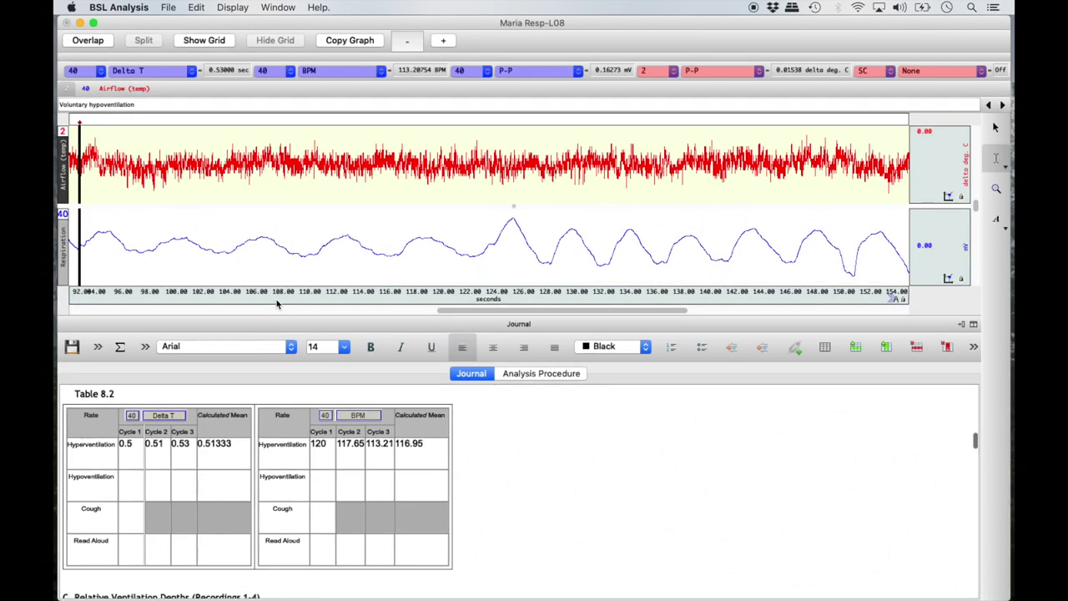
Step: Select hypoventilation cycle 1 and insert Delta T 5.75, its BPM, and P-P 0.23858
left_click_drag(227, 251, 303, 264)
right_click(136, 478)
left_click(217, 344)
left_click(639, 364)
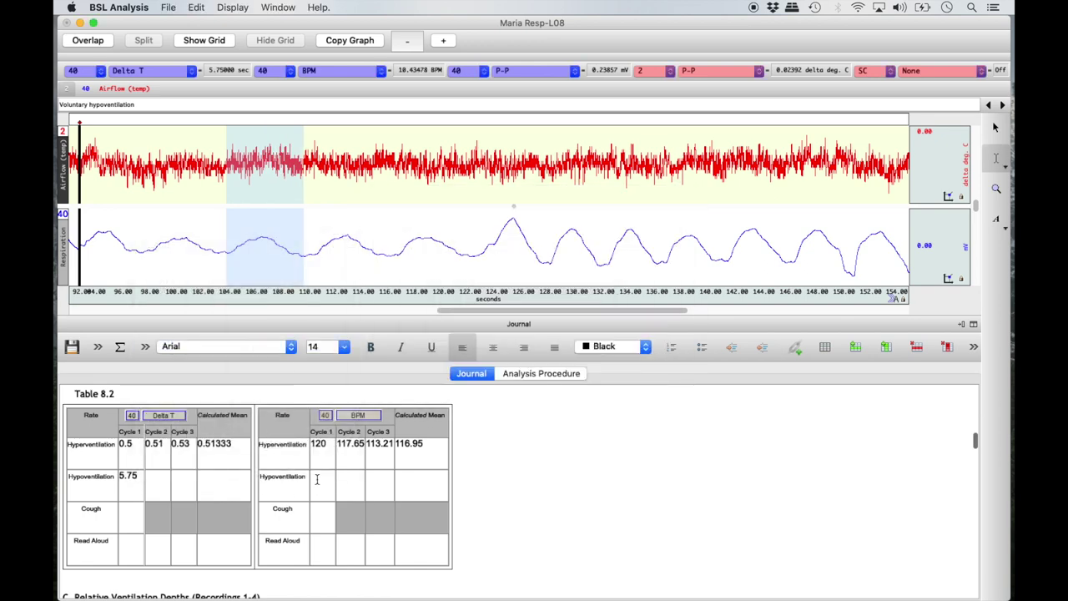
right_click(315, 478)
left_click(468, 345)
left_click(639, 365)
scroll(565, 525, "down", 10)
right_click(166, 515)
left_click(248, 377)
left_click(488, 261)
left_click(639, 364)
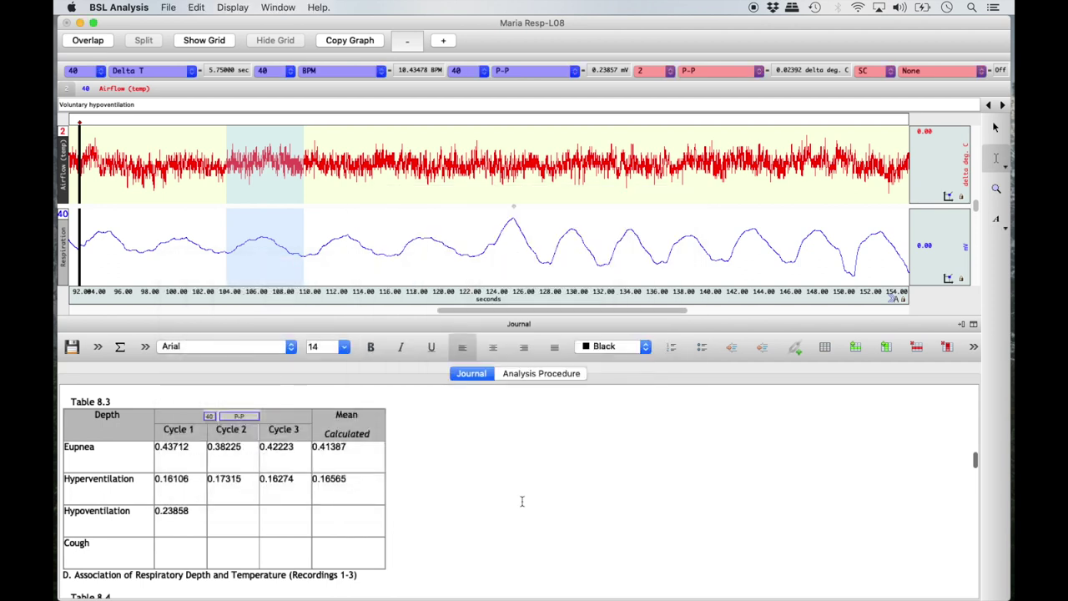
scroll(441, 478, "up", 5)
Step: Select cycle 2 and insert Delta T 6.1, BPM 9.8361 and P-P 0.26028
left_click_drag(303, 250, 387, 269)
right_click(155, 477)
left_click(219, 349)
left_click(639, 365)
right_click(357, 477)
left_click(501, 346)
left_click(488, 248)
left_click(639, 365)
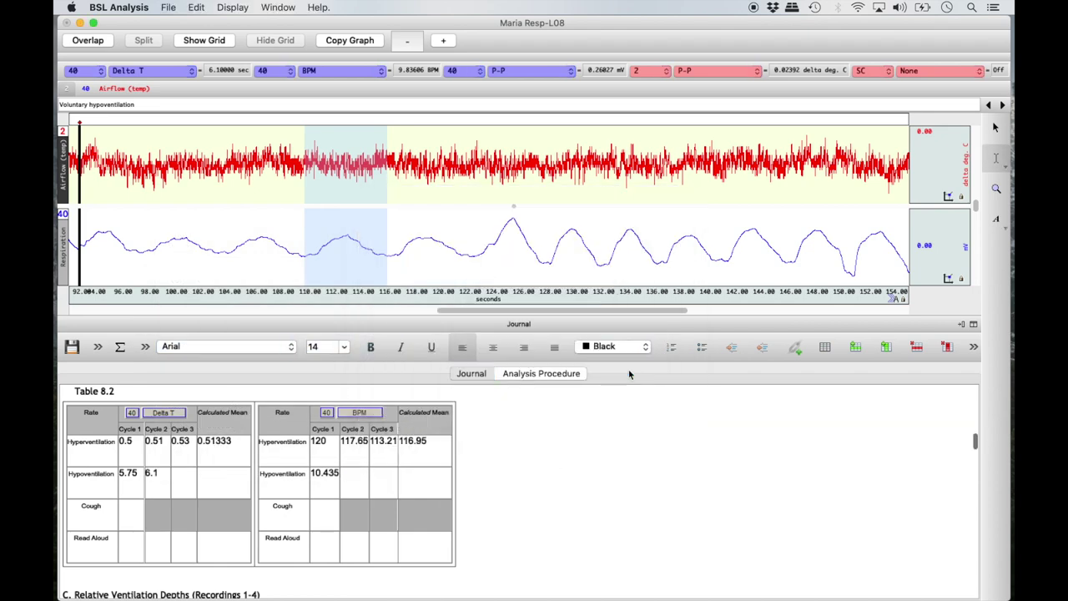
scroll(546, 517, "down", 5)
scroll(546, 516, "down", 1)
right_click(242, 519)
left_click(350, 386)
left_click(484, 262)
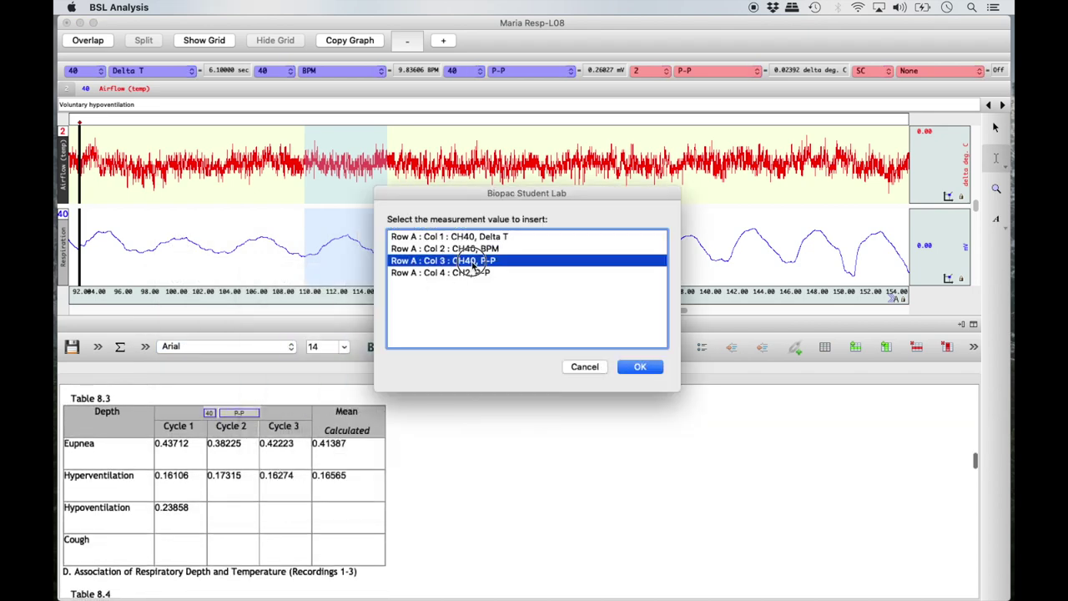
left_click(646, 365)
Step: Select cycle 3 and insert Delta T 6.1, BPM 9.8361 and its P-P value
left_click_drag(387, 258, 470, 257)
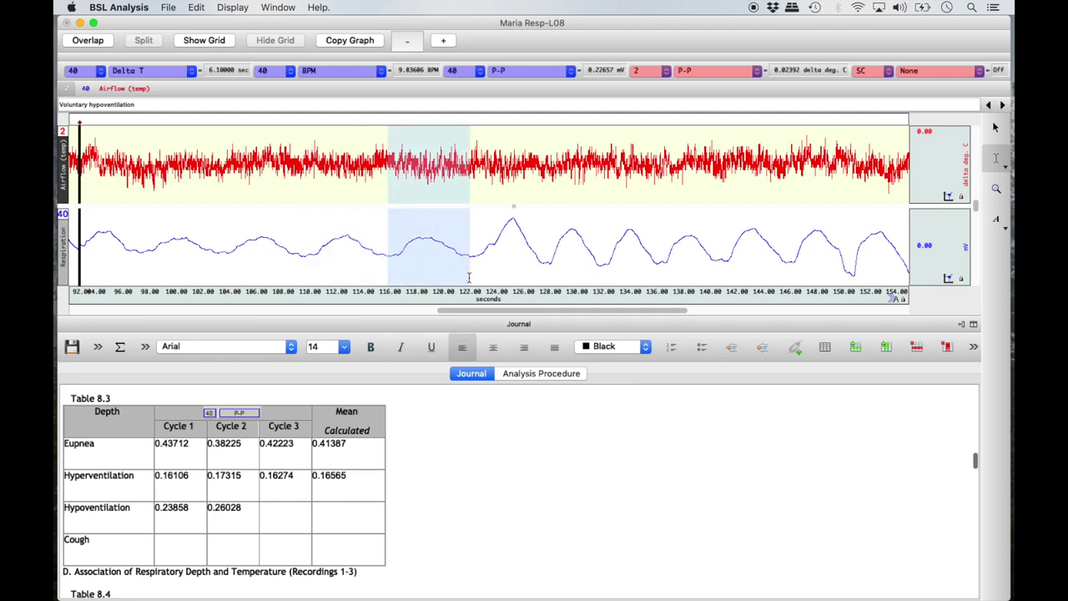
scroll(422, 458, "up", 5)
scroll(423, 459, "up", 1)
right_click(182, 477)
left_click(262, 342)
left_click(636, 365)
right_click(384, 484)
left_click(542, 345)
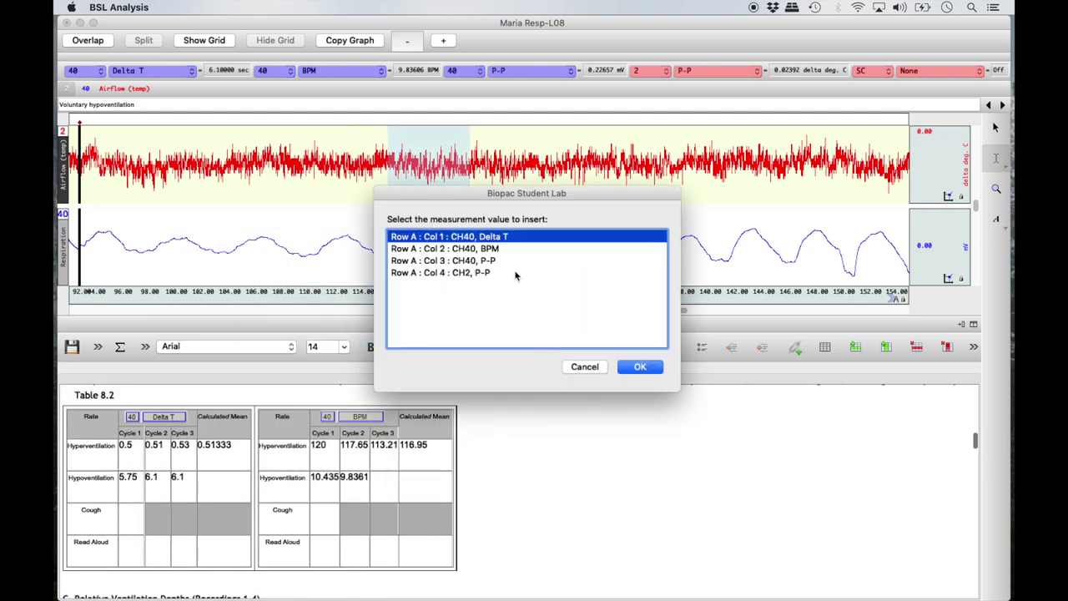
left_click(514, 248)
left_click(641, 365)
scroll(340, 467, "down", 5)
right_click(274, 505)
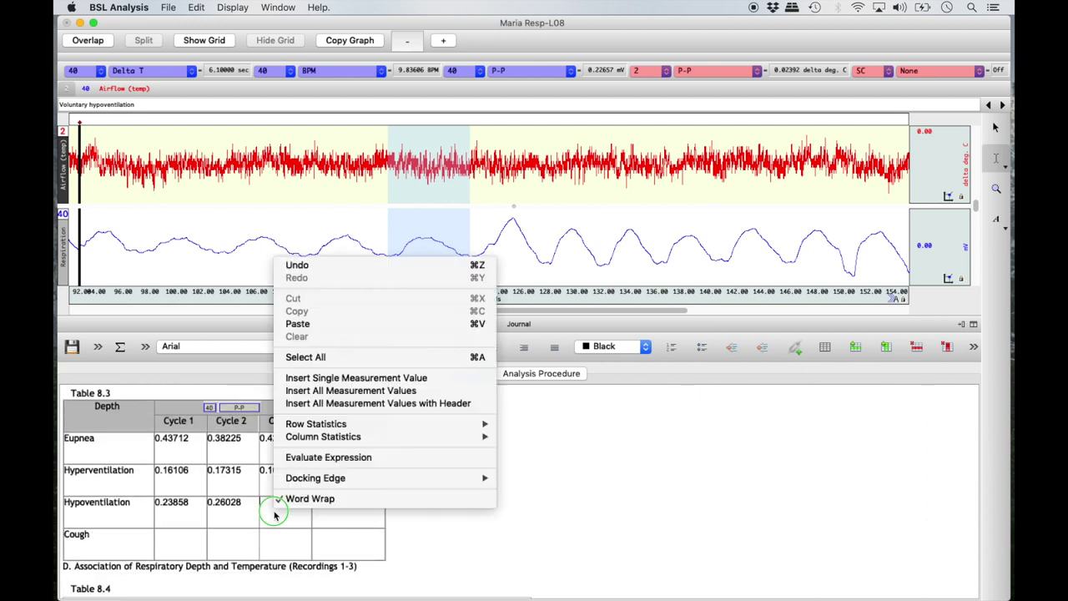
left_click(404, 373)
left_click(467, 260)
left_click(621, 365)
Step: Calculate the Hypoventilation row means: P-P in Table 8.3, Delta T 5.9833, BPM 10.036
right_click(367, 504)
mouse_move(501, 417)
left_click(621, 430)
scroll(622, 432, "up", 5)
right_click(222, 477)
mouse_move(367, 393)
left_click(471, 408)
right_click(434, 488)
mouse_move(584, 406)
left_click(689, 418)
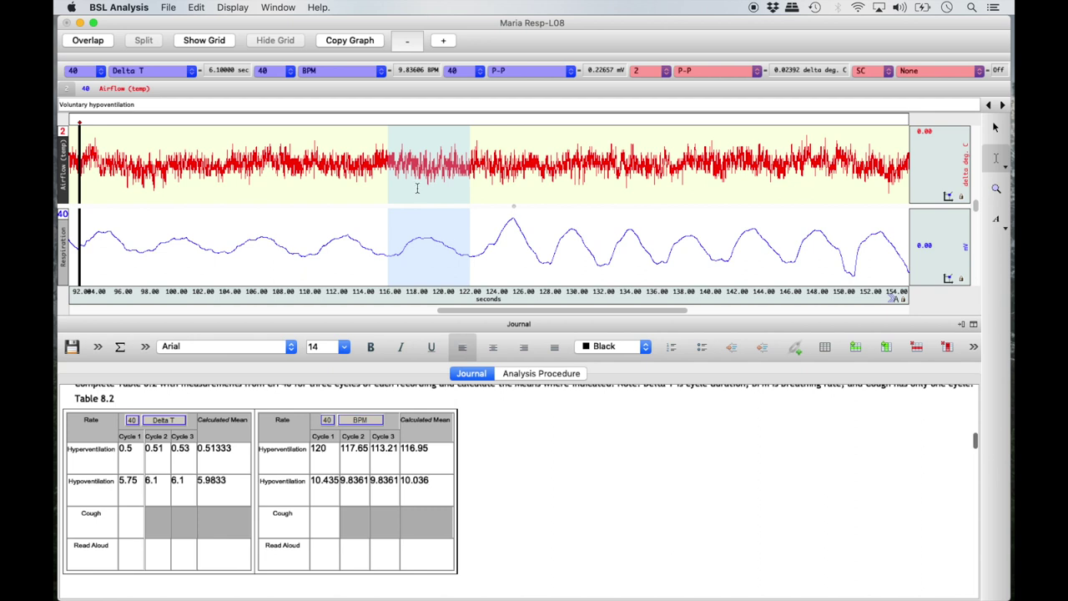
left_click(240, 8)
Step: Zoom out to the full 0–208 s, jump to Coughing and reading aloud, and zoom into 155–208 s
left_click(255, 81)
left_click(236, 10)
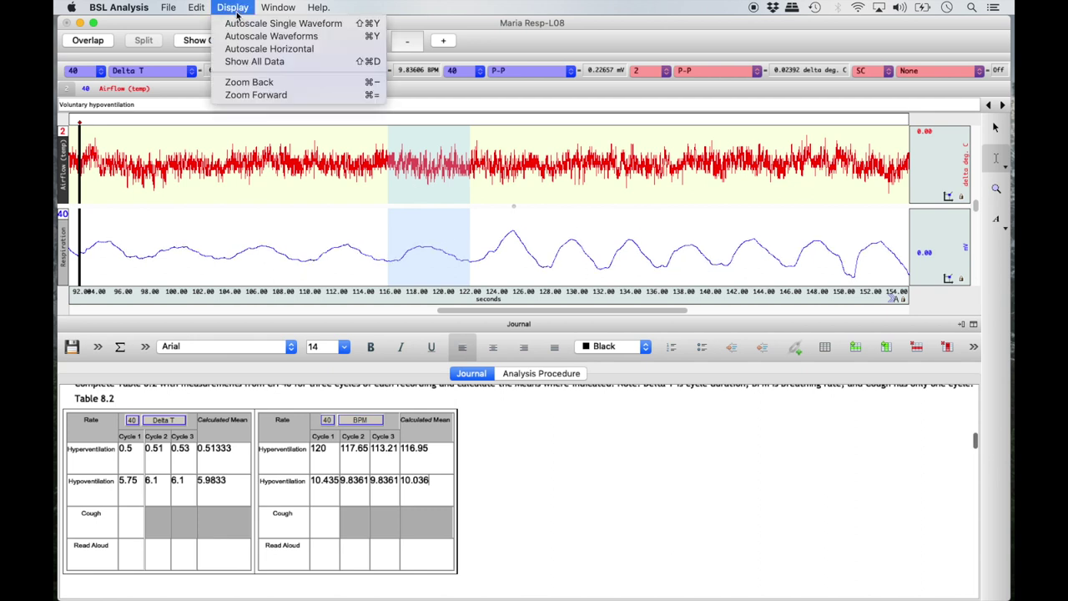
left_click(250, 82)
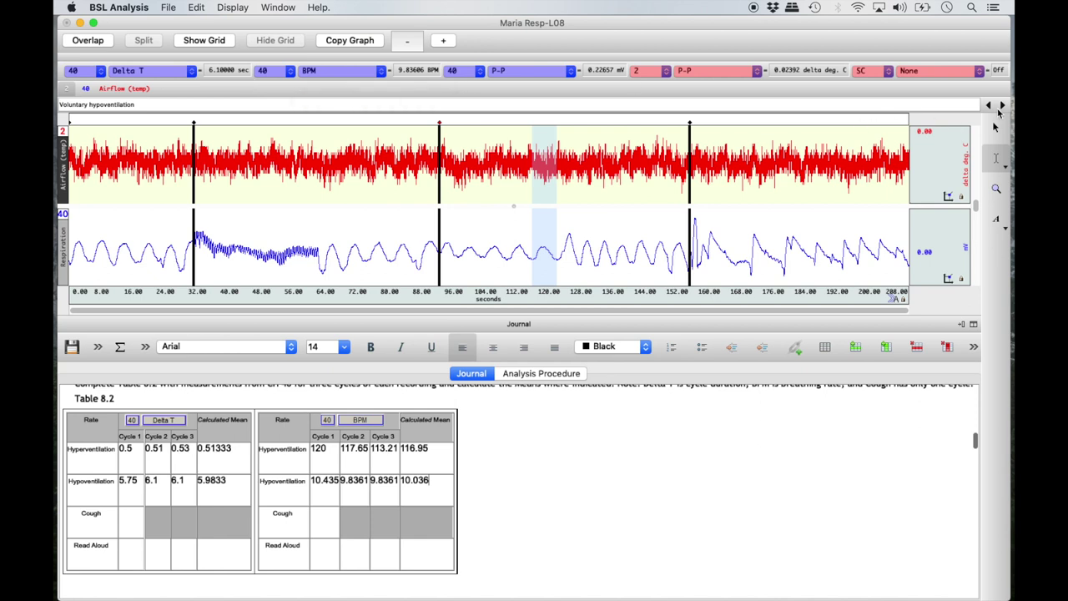
left_click(1002, 105)
left_click(996, 188)
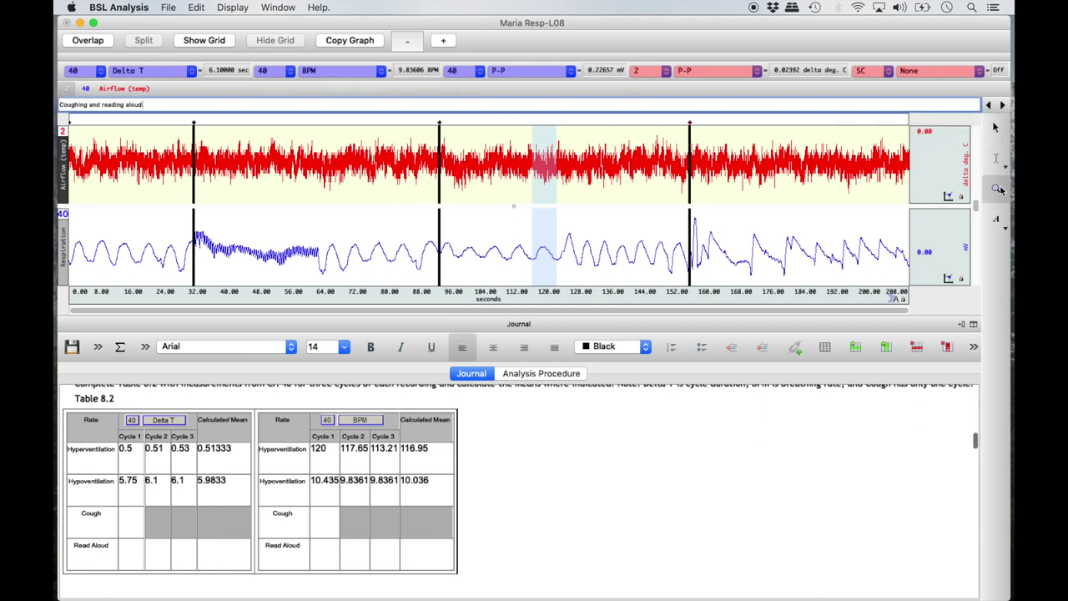
mouse_move(686, 212)
left_mouse_down()
mouse_move(751, 262)
mouse_move(859, 286)
mouse_move(905, 284)
left_mouse_up()
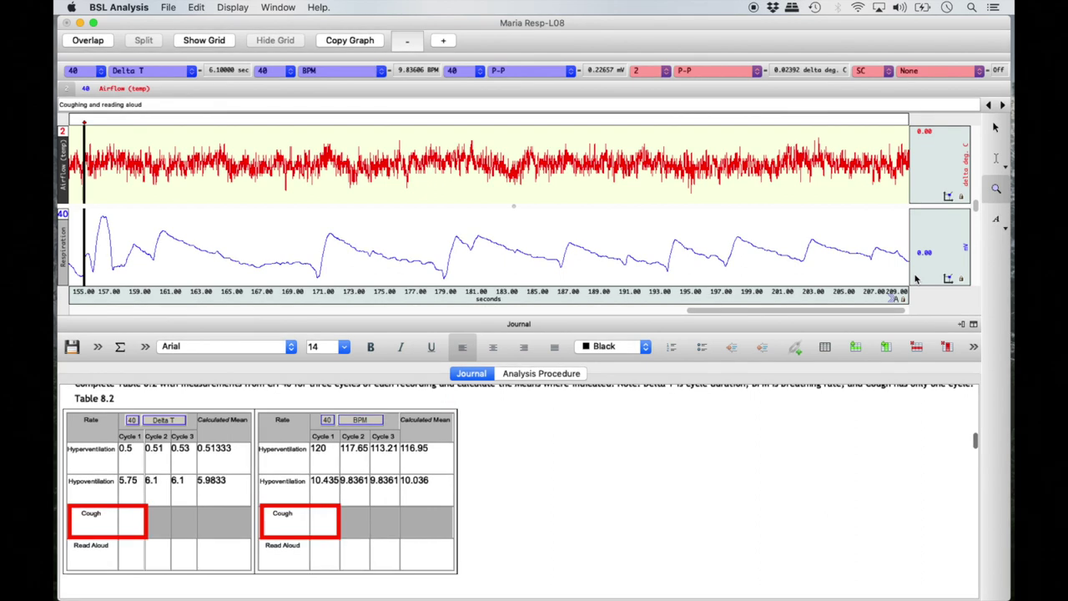
scroll(791, 477, "down", 6)
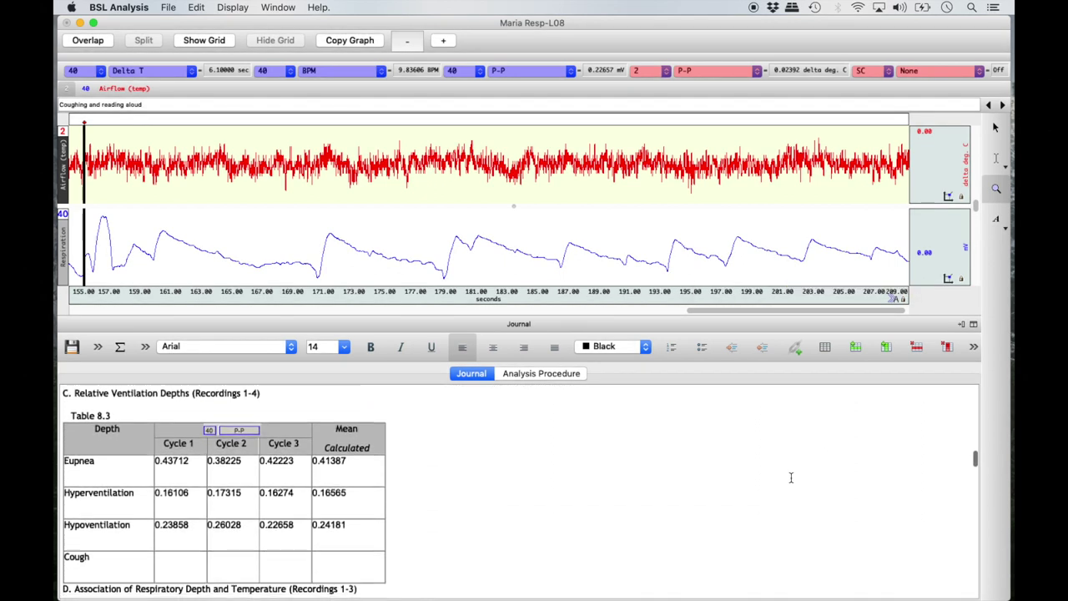
scroll(791, 478, "down", 1)
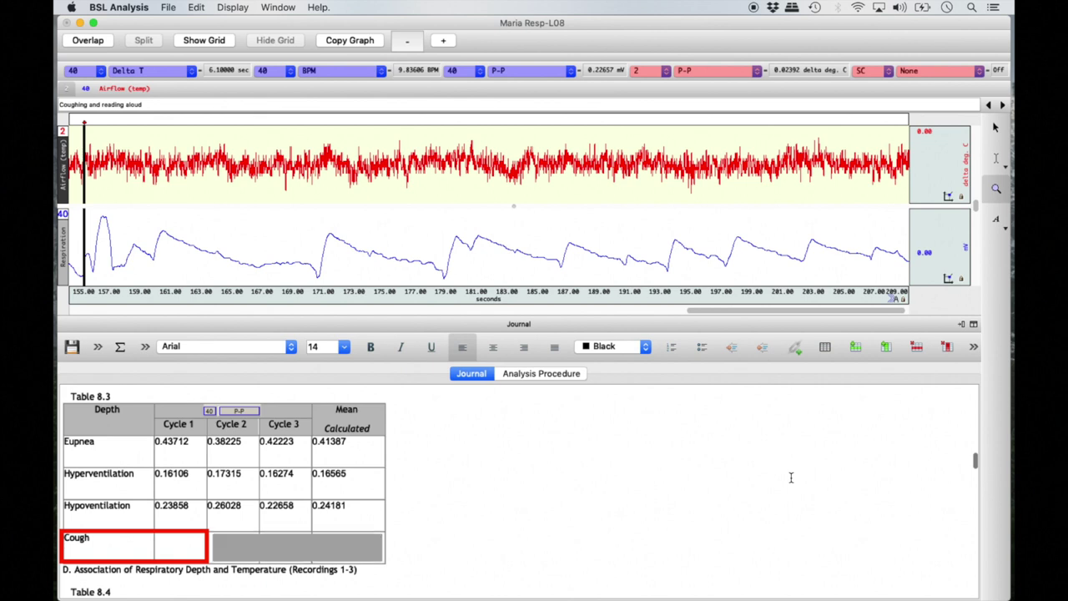
scroll(791, 477, "up", 5)
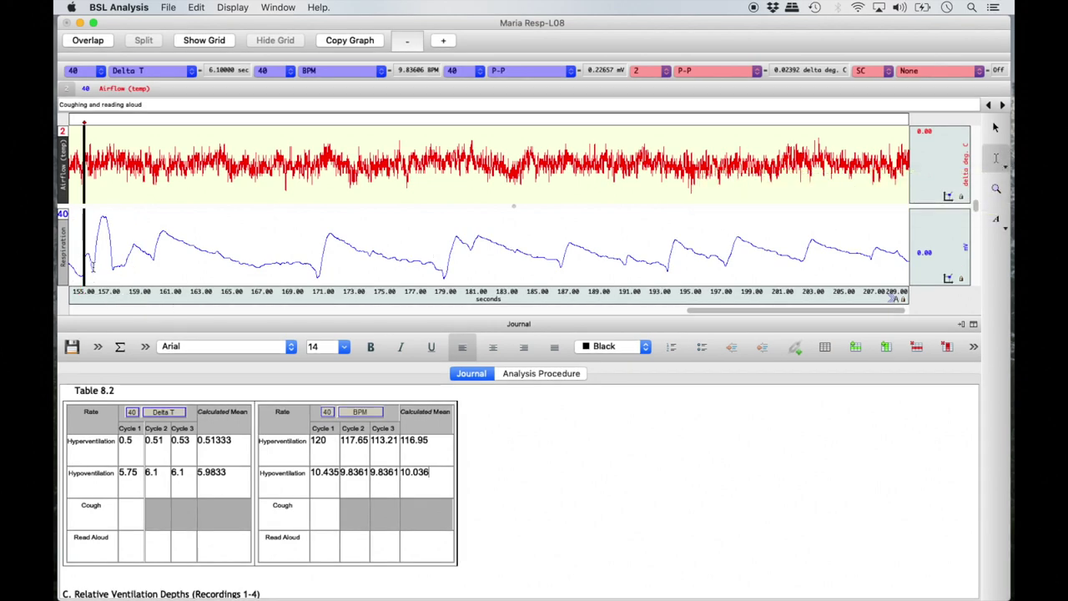
Step: Select the cough cycle and insert Delta T 1.31 and BPM 45.802 into the Cough cells
left_click_drag(92, 267, 113, 274)
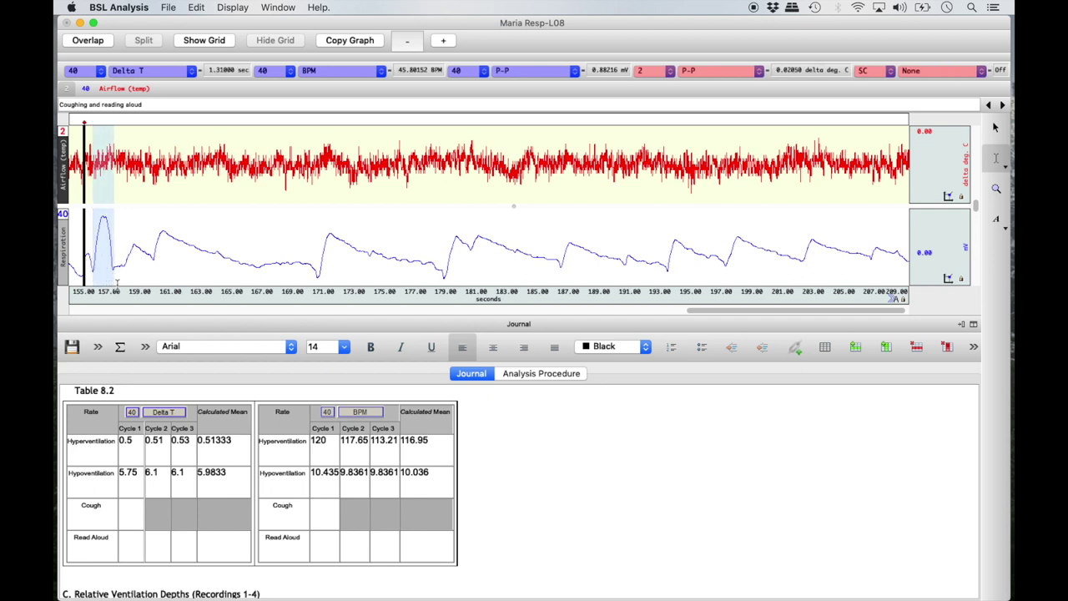
left_click(131, 509)
right_click(131, 509)
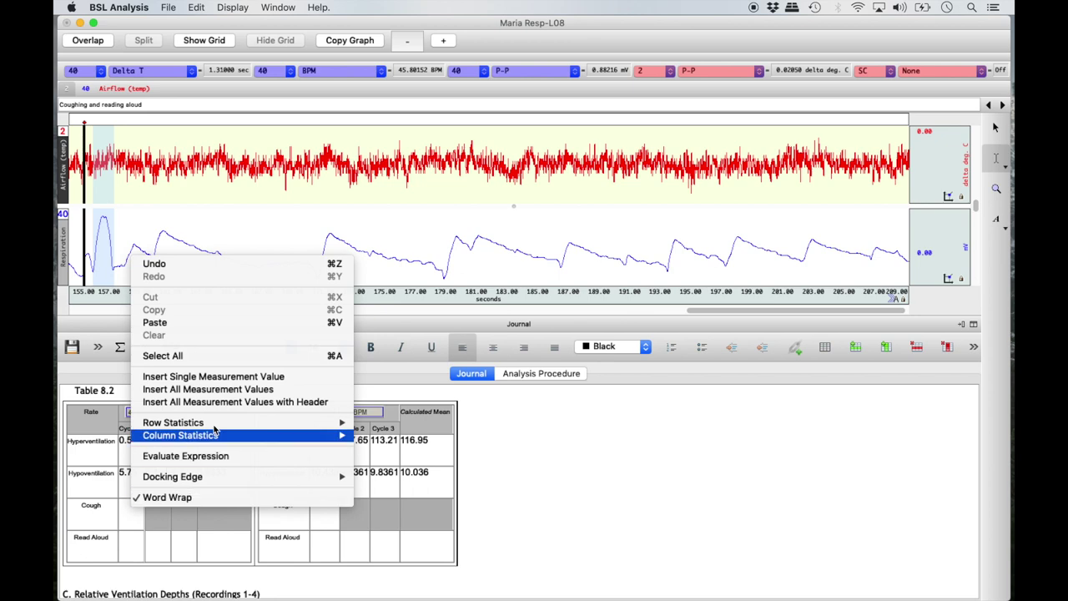
left_click(266, 375)
left_click(652, 370)
left_click(311, 508)
right_click(311, 507)
left_click(459, 381)
left_click(501, 243)
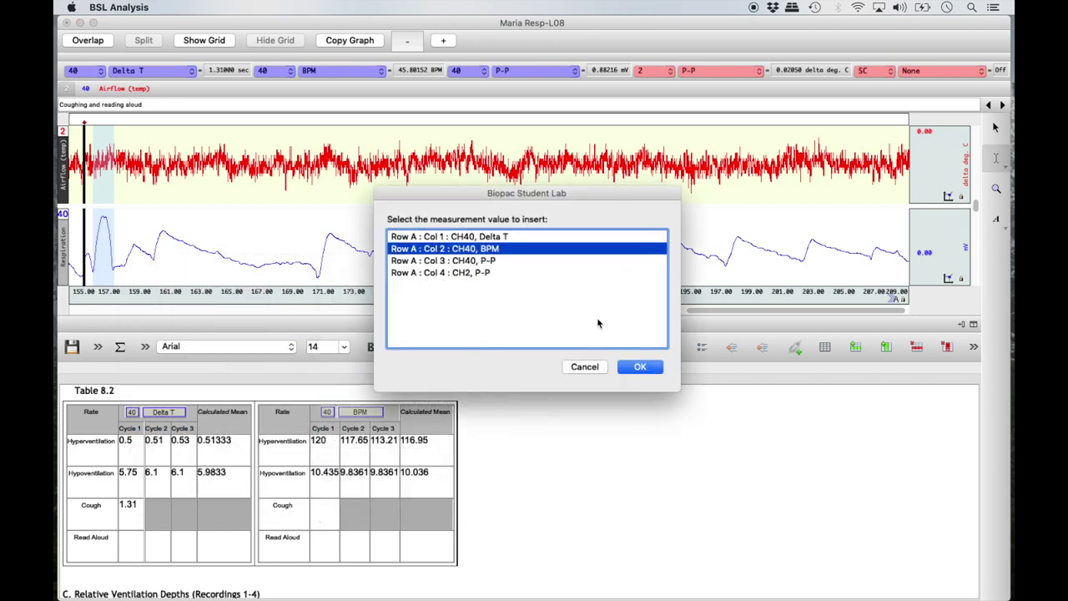
left_click(632, 363)
Step: Insert the cough P-P depth 0.88216 into Table 8.3's Cough Cycle 1 cell
scroll(542, 479, "down", 2)
scroll(542, 479, "down", 5)
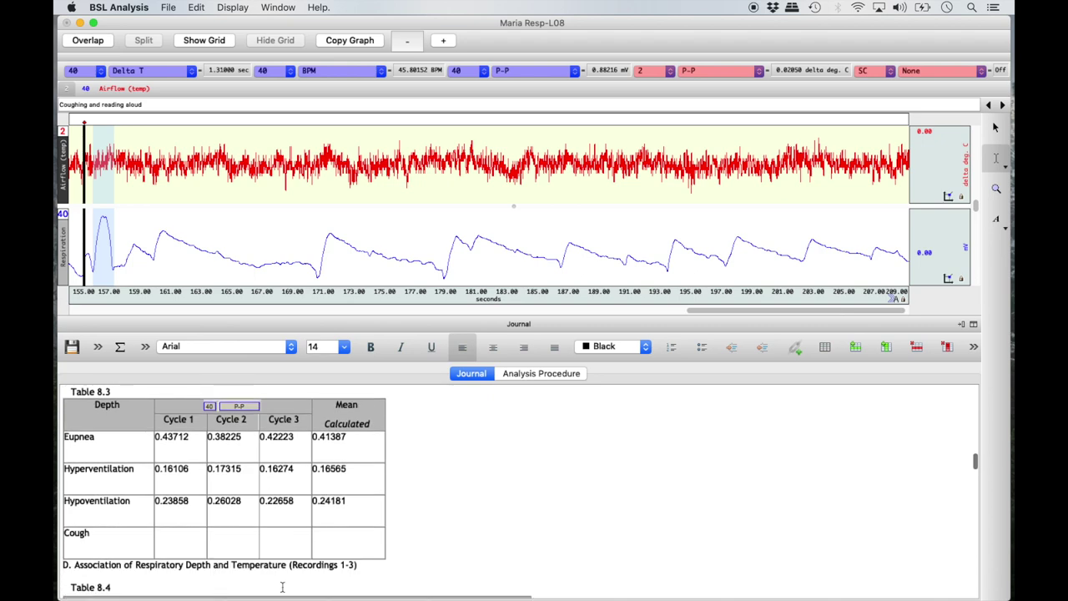
right_click(185, 547)
left_click(306, 411)
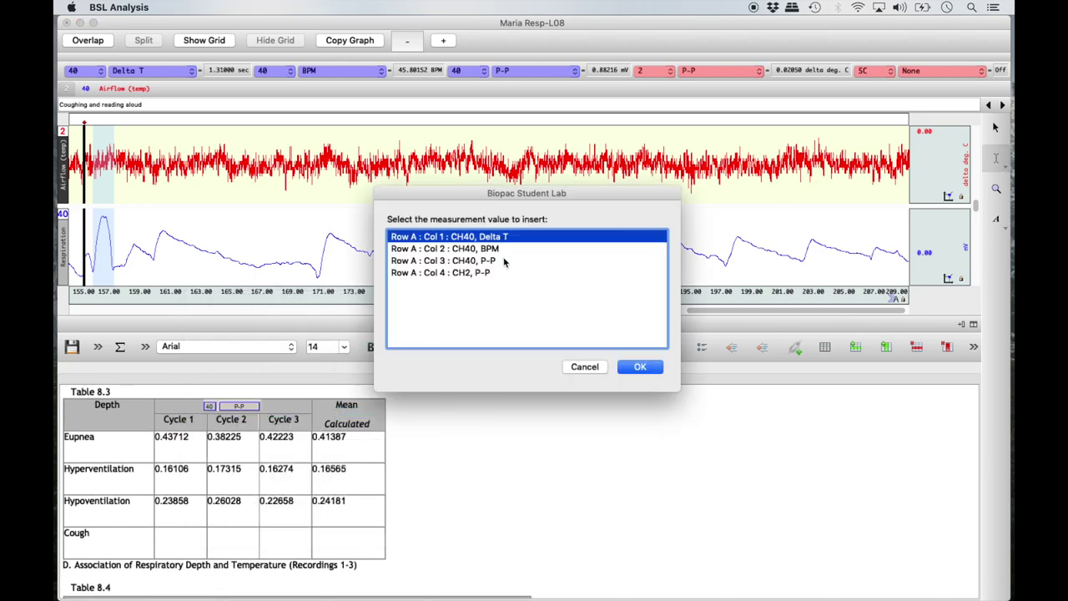
left_click(501, 263)
left_click(637, 365)
scroll(487, 577, "up", 5)
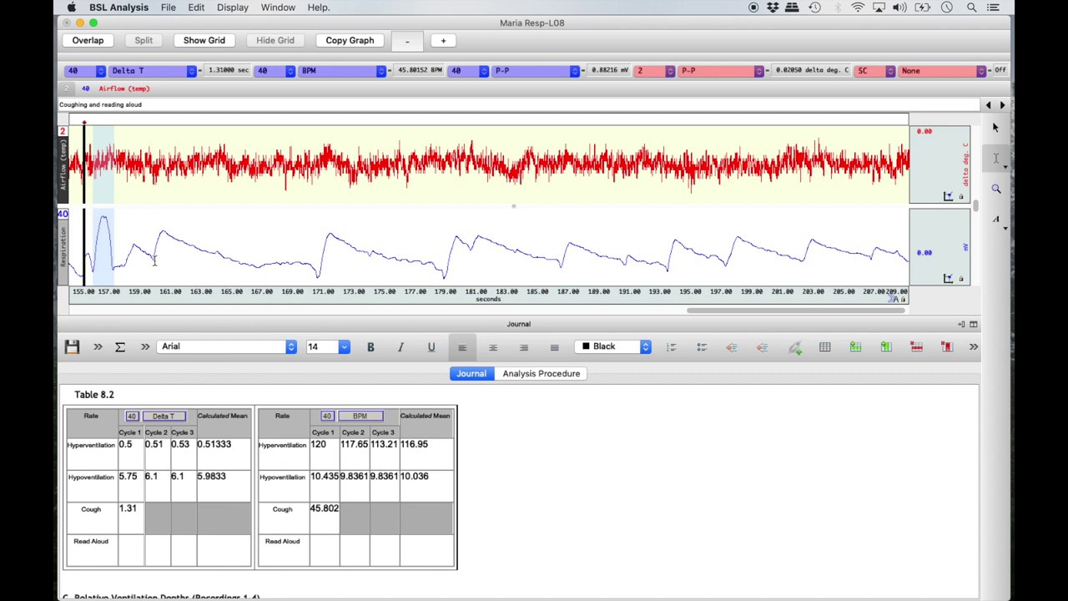
Step: Select the first read-aloud breath cycle, about 160–171 s
left_click_drag(154, 260, 318, 279)
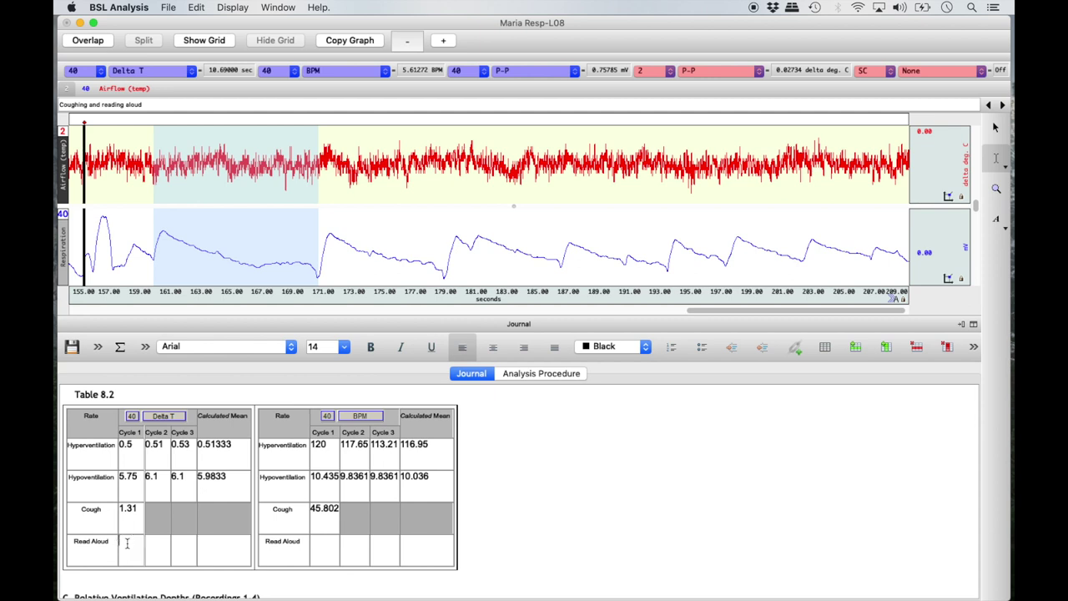
scroll(127, 543, "down", 10)
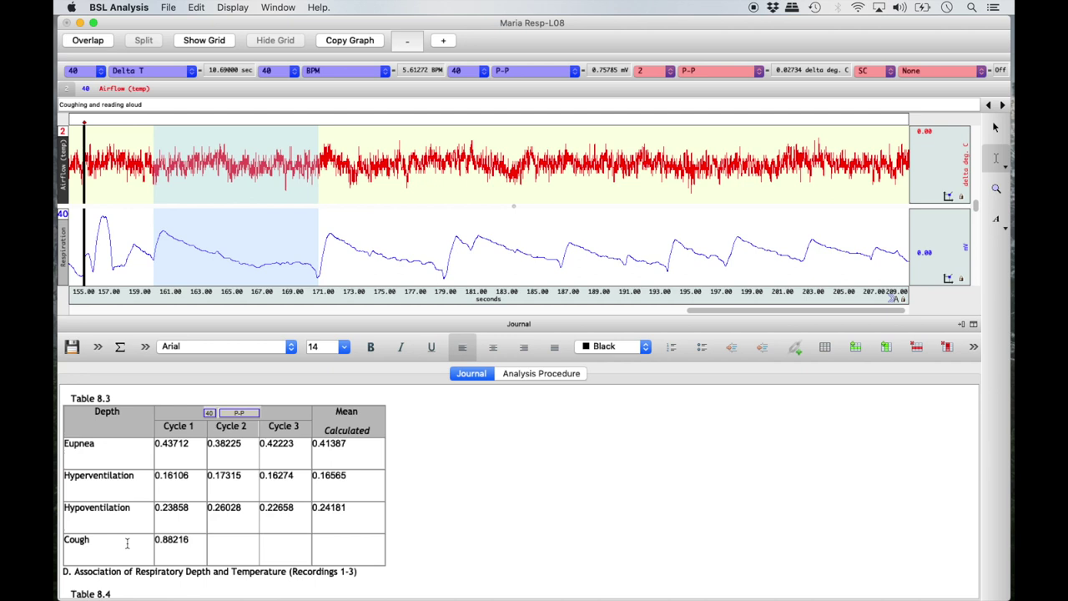
scroll(127, 543, "up", 10)
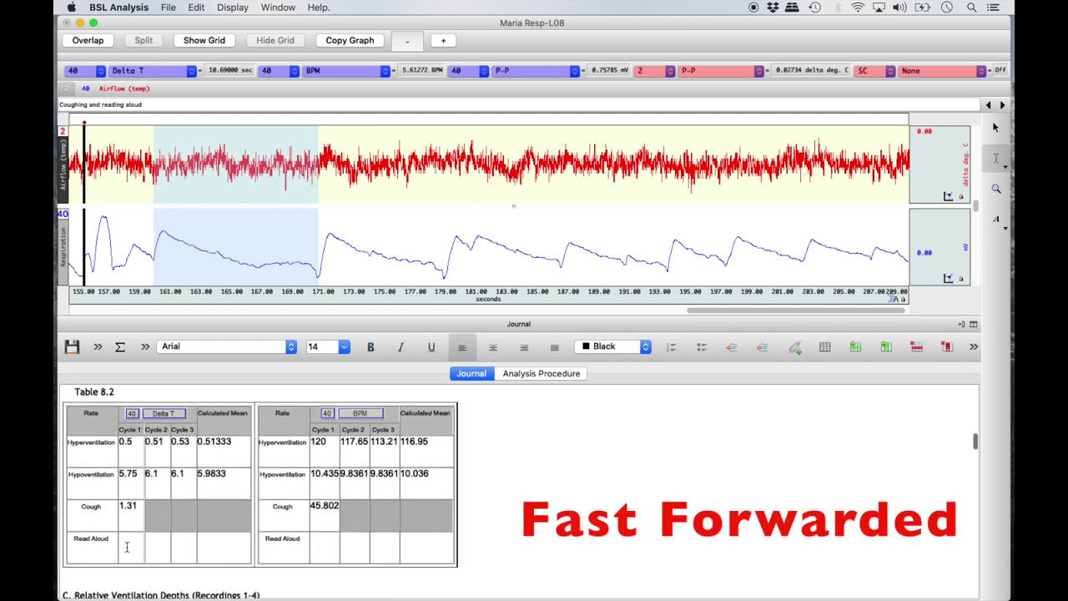
Step: Insert Read Aloud Cycle 1 values: Delta T 10.69 and BPM 5.6127
right_click(127, 546)
left_click(200, 407)
left_click(639, 366)
right_click(327, 541)
left_click(442, 408)
left_click(506, 248)
left_click(655, 366)
Step: Select the second read-aloud cycle (171–179 s) and insert Delta T 8.16 and BPM 7.3529
left_click_drag(317, 274, 444, 296)
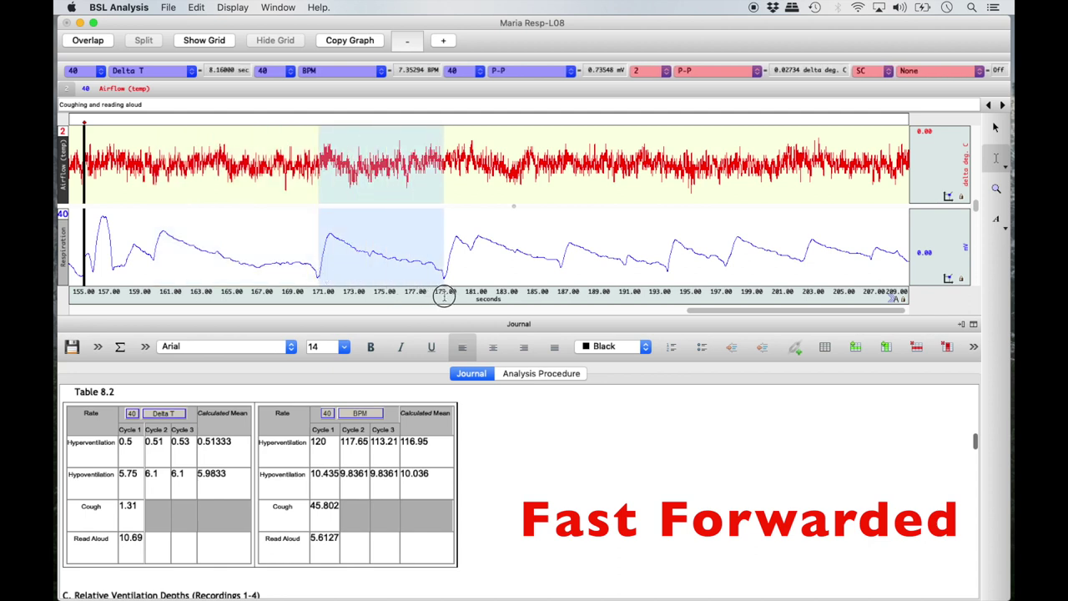
right_click(155, 542)
left_click(269, 410)
left_click(626, 367)
right_click(352, 544)
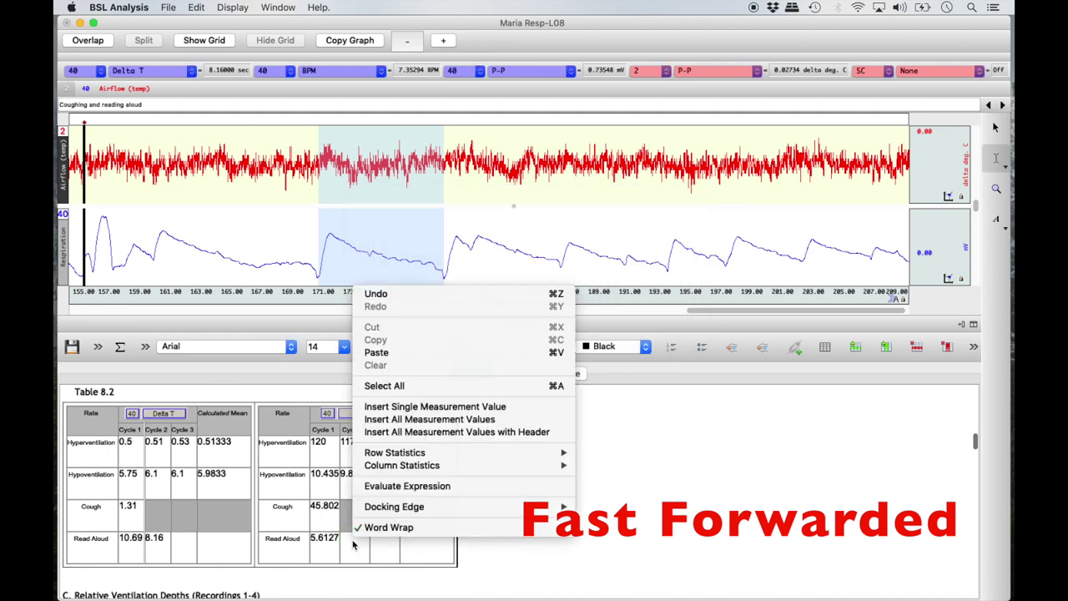
left_click(484, 406)
left_click(639, 365)
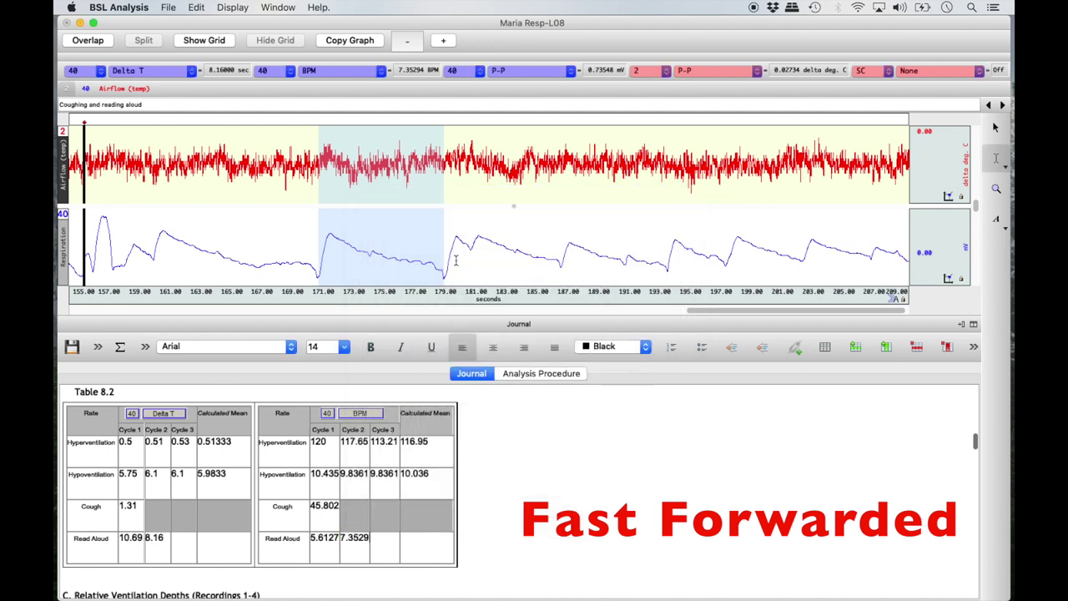
Step: Select the cycle around 198–202 s and insert Delta T 4.97 and BPM 12.072 as Cycle 3
left_click_drag(726, 260, 800, 276)
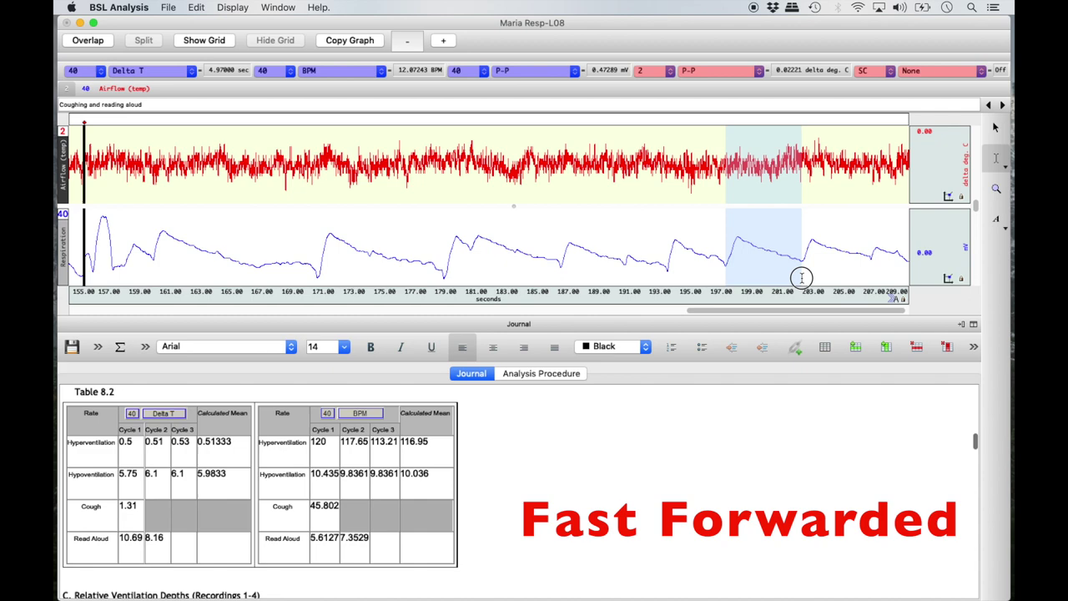
right_click(196, 544)
left_click(242, 417)
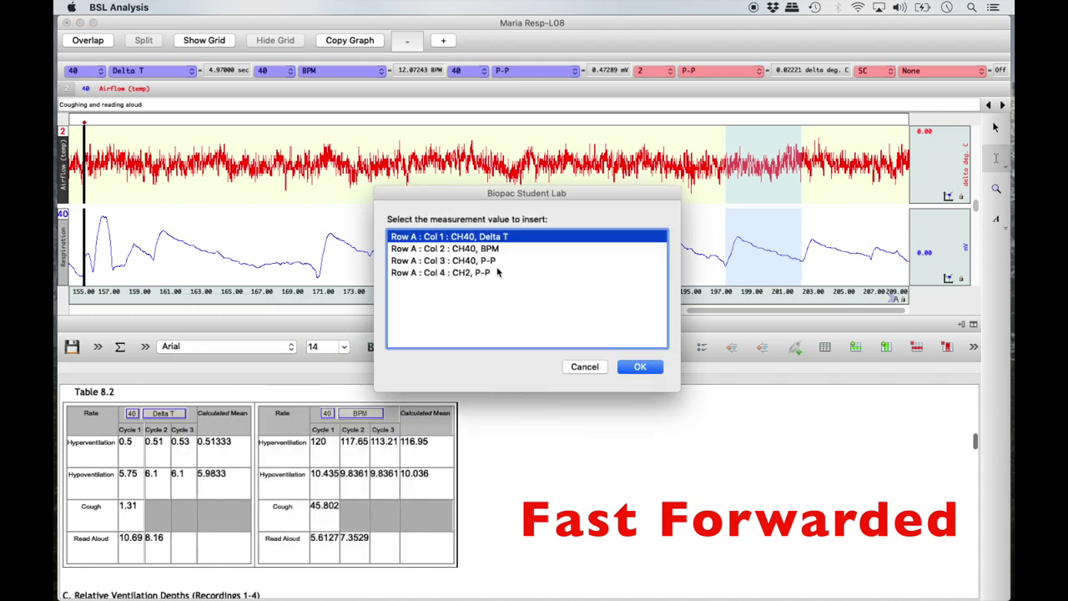
left_click(641, 366)
right_click(390, 544)
left_click(467, 418)
left_click(511, 249)
left_click(651, 369)
Step: Calculate the Read Aloud means: Delta T 7.94 and BPM 8.3459
right_click(207, 557)
mouse_move(341, 472)
left_click(455, 484)
right_click(430, 550)
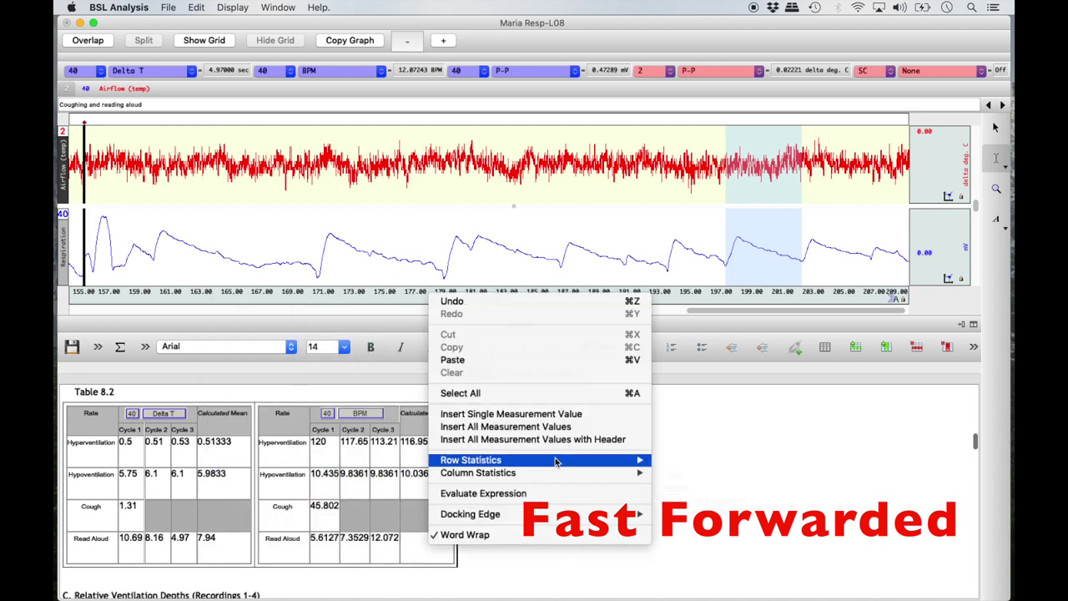
mouse_move(500, 460)
left_click(661, 475)
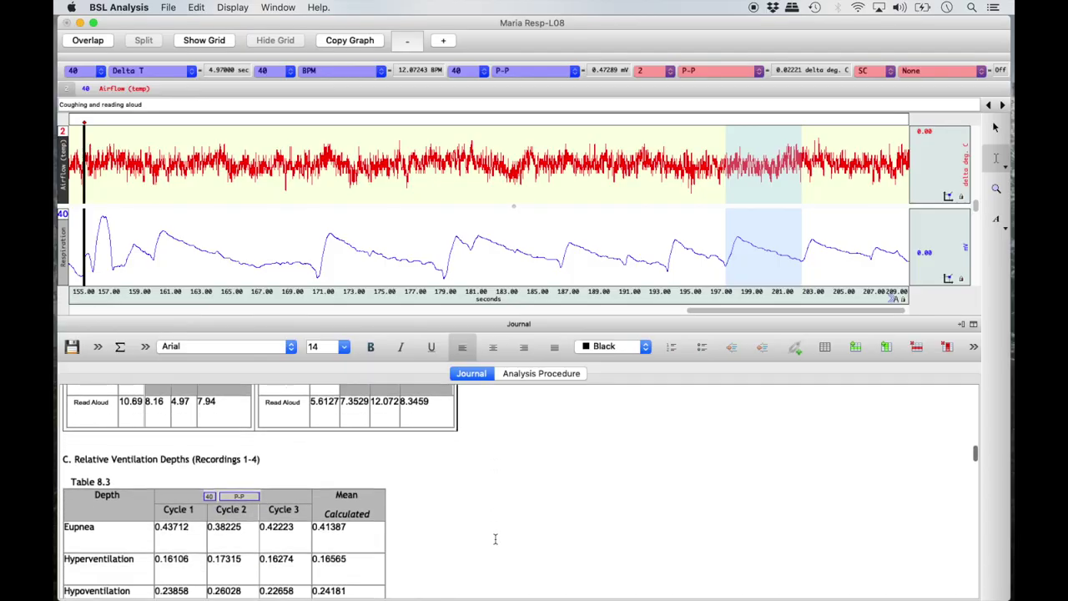
Step: Scroll the journal to Table 8.1 and drag-select its text down through Table 8.3
scroll(494, 539, "down", 8)
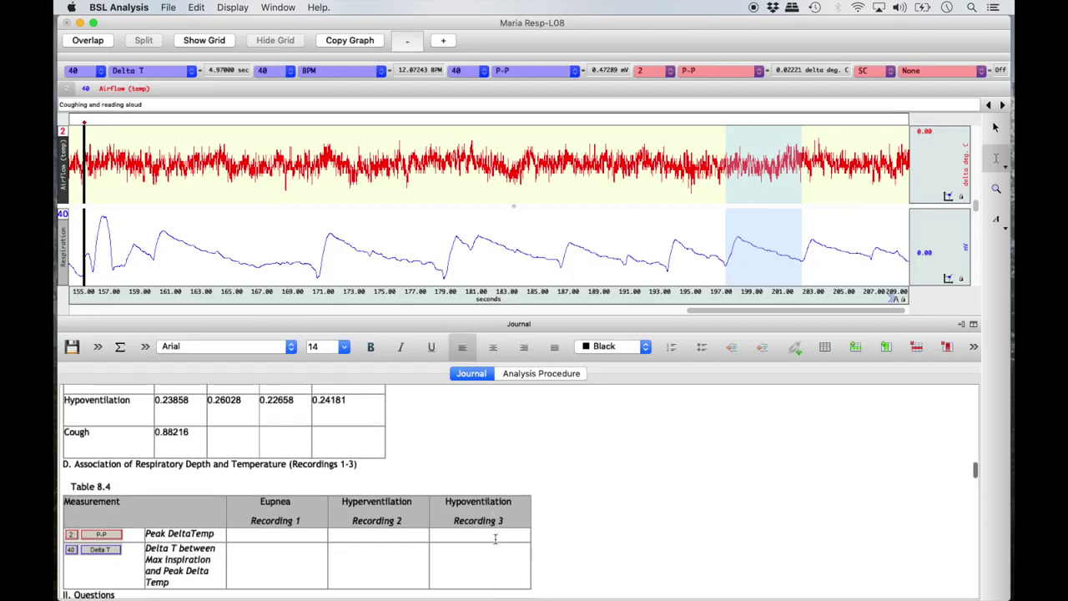
scroll(495, 539, "down", 6)
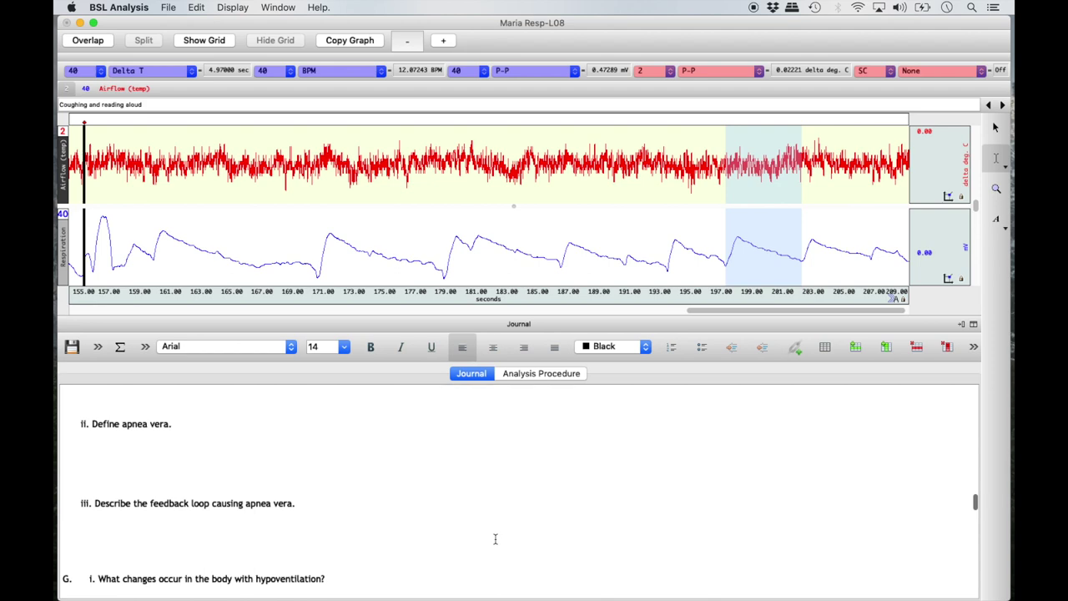
scroll(495, 539, "up", 10)
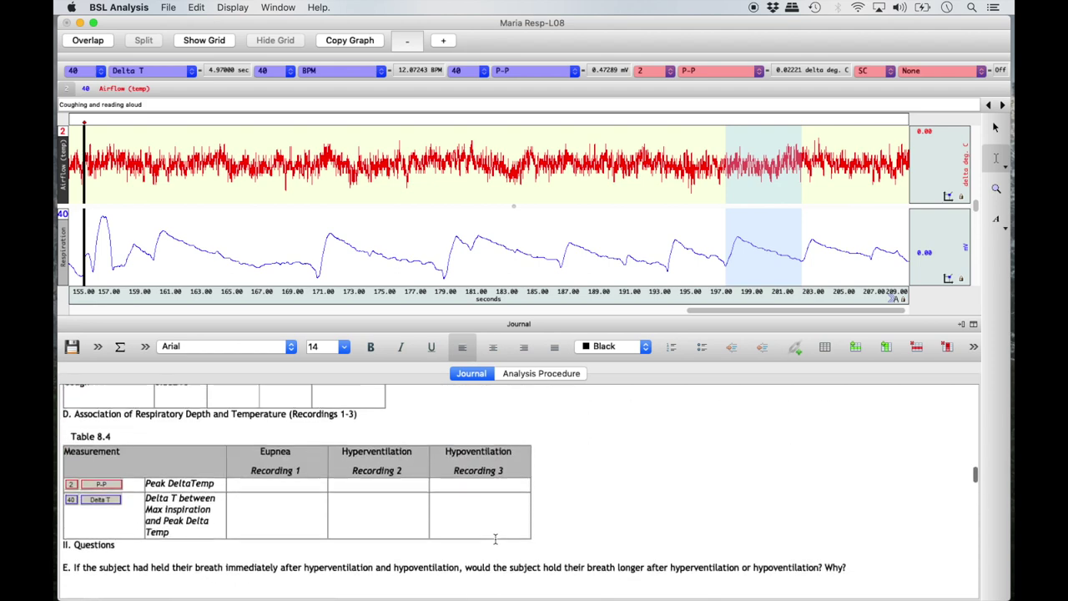
scroll(495, 539, "up", 10)
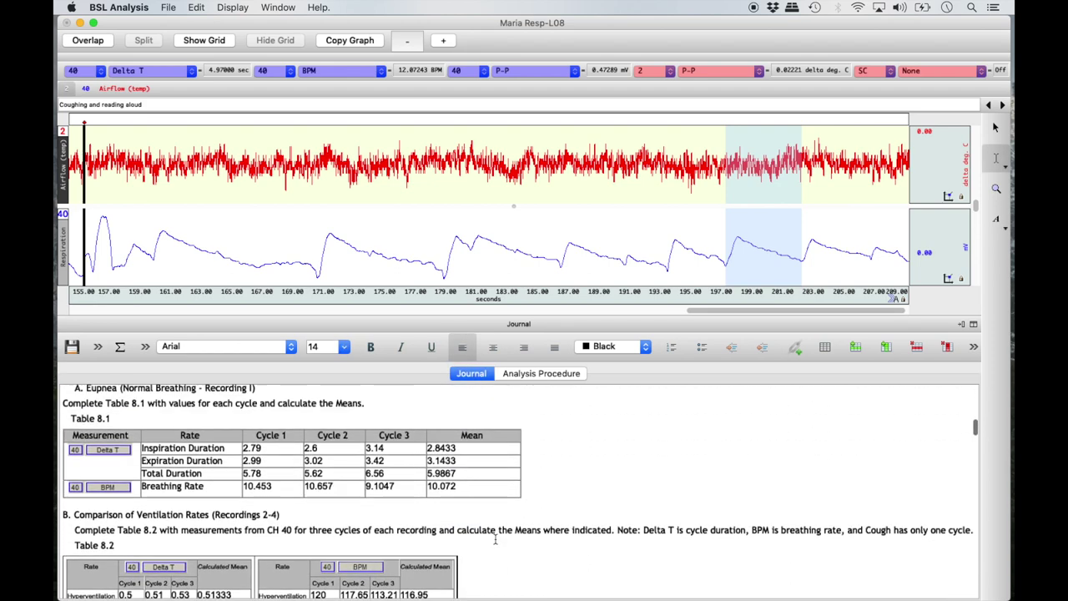
scroll(495, 539, "down", 1)
left_click_drag(67, 392, 178, 583)
Step: Copy the journal tables, paste them into A1 of a new blank Excel workbook, and return to BSL Analysis
right_click(177, 582)
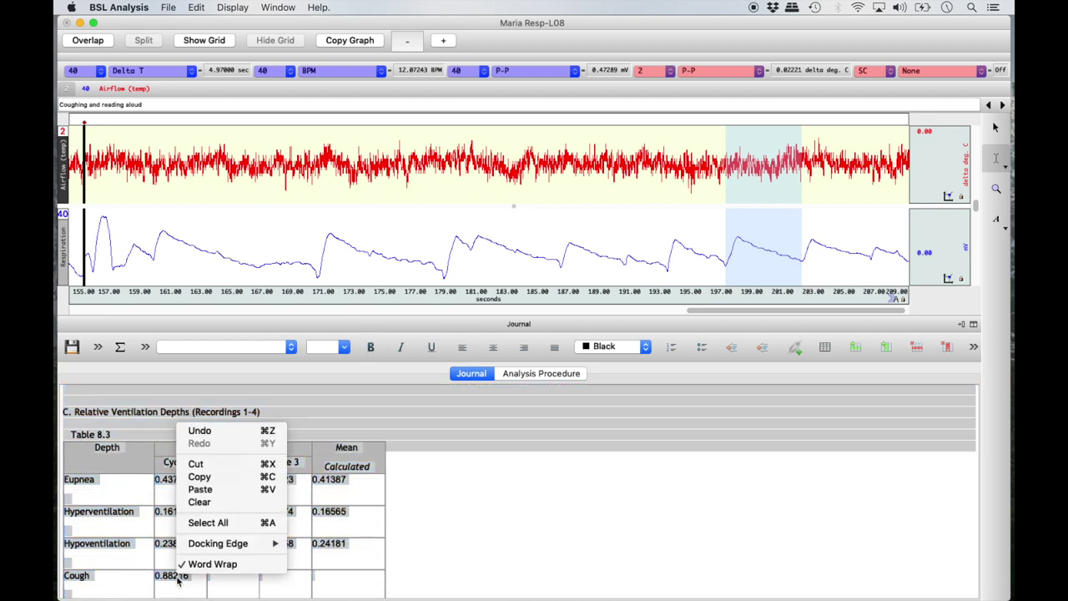
left_click(200, 476)
mouse_move(377, 584)
left_click(733, 584)
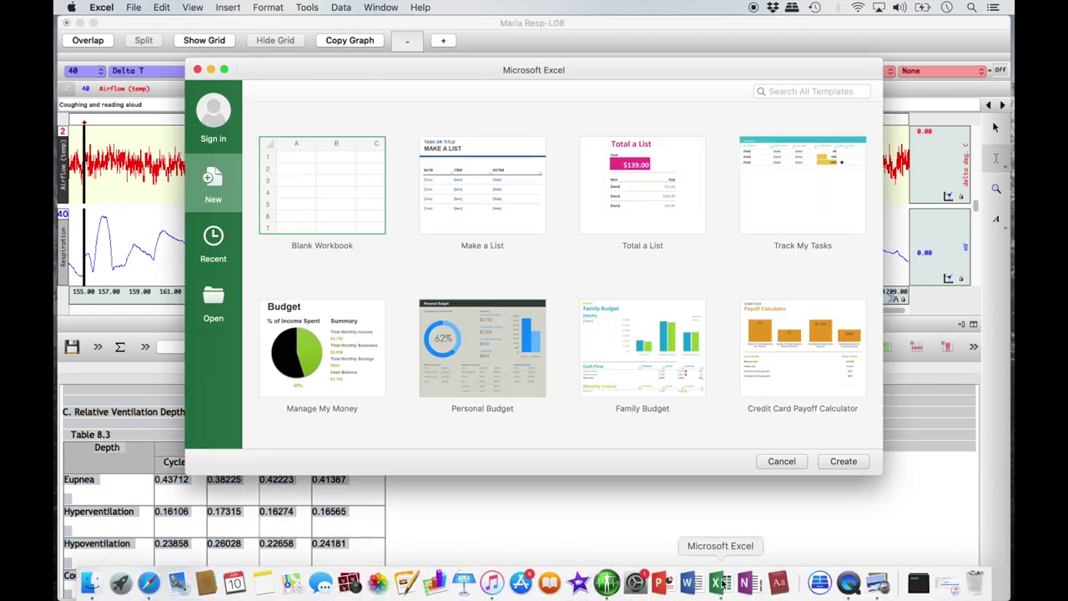
double_click(349, 194)
right_click(96, 118)
left_click(122, 151)
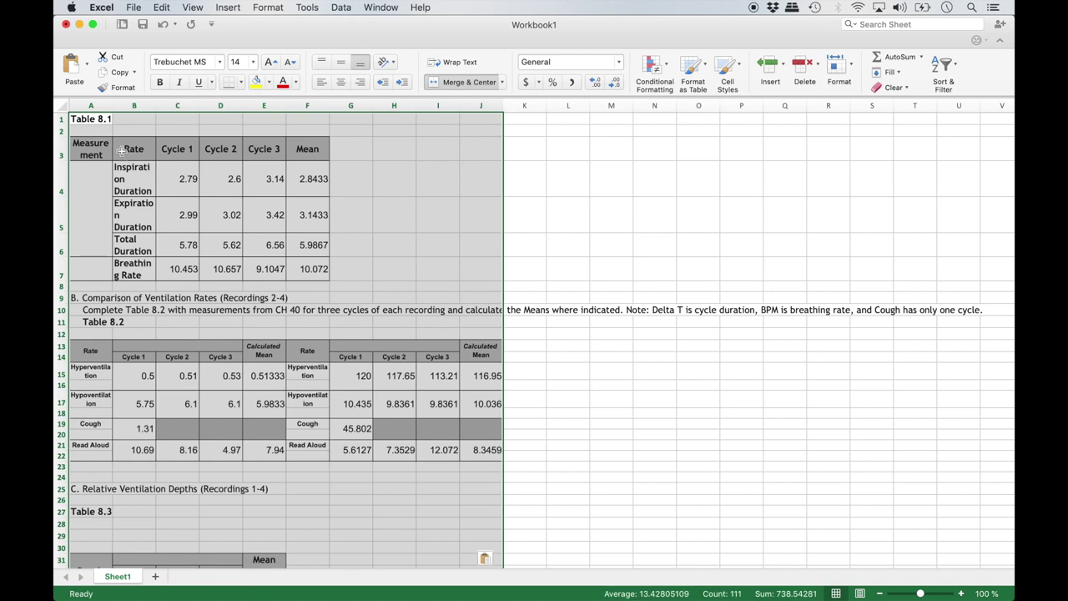
key("super+Tab")
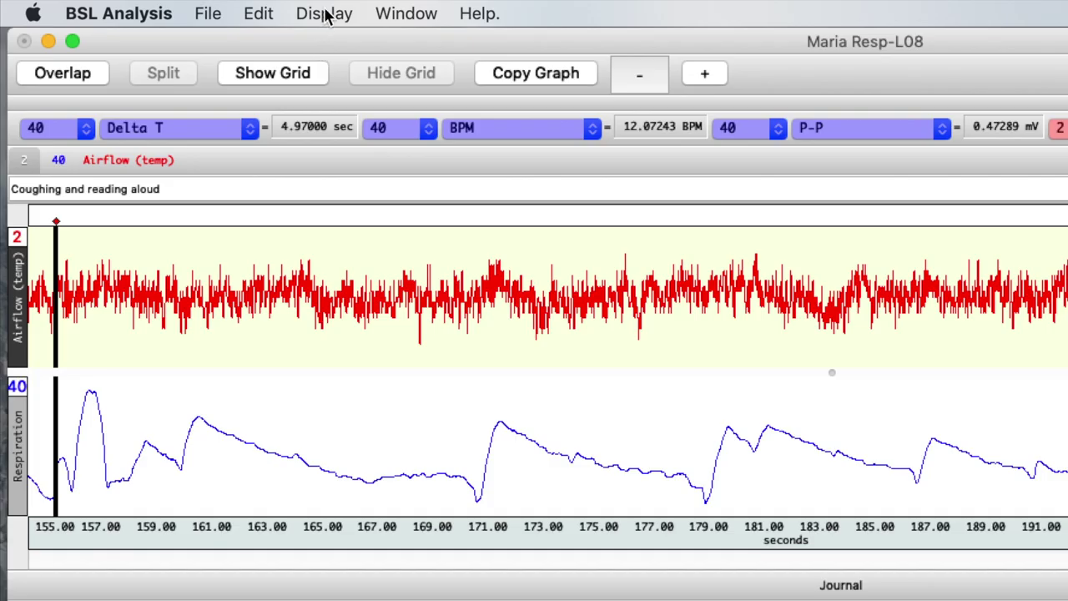
Step: Zoom the graph back out to show the whole recording and clear the journal table selection
left_click(233, 6)
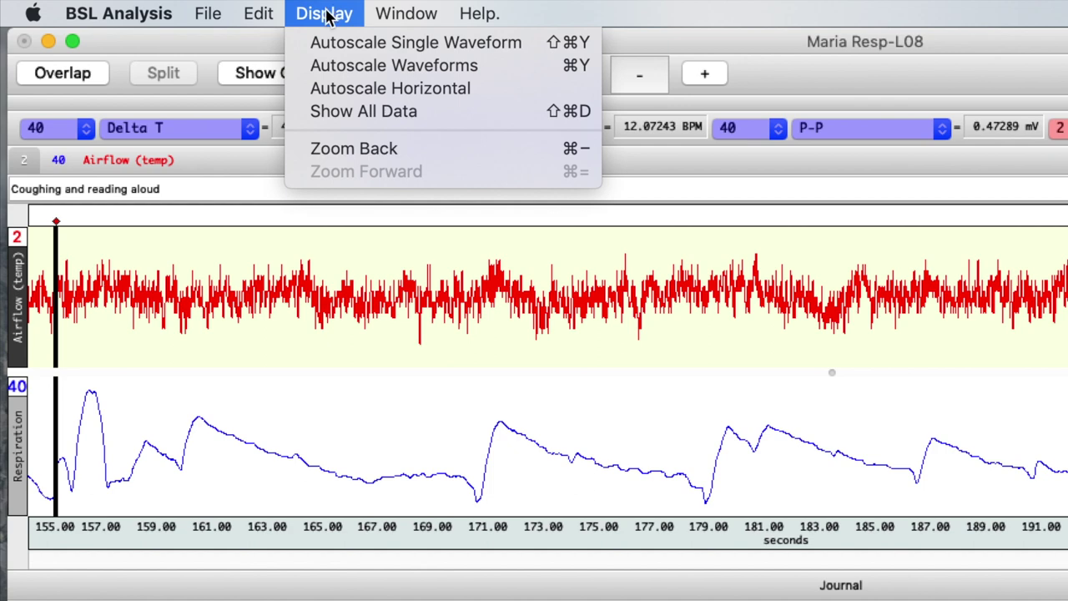
left_click(344, 150)
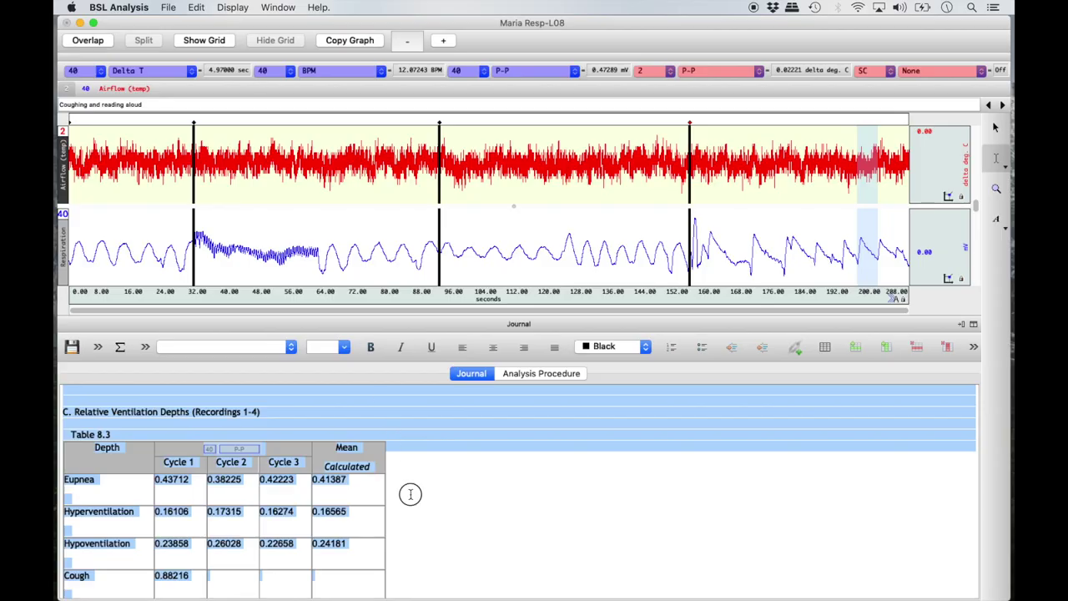
left_click(409, 494)
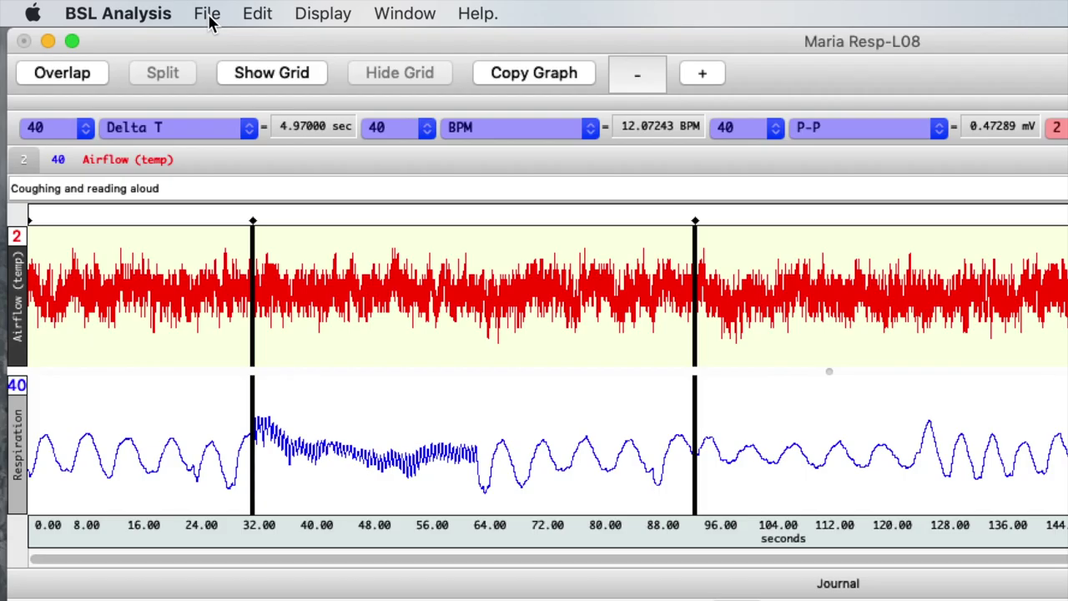
Step: Save the lesson file into the Downloads folder, replacing the existing copy
left_click(169, 10)
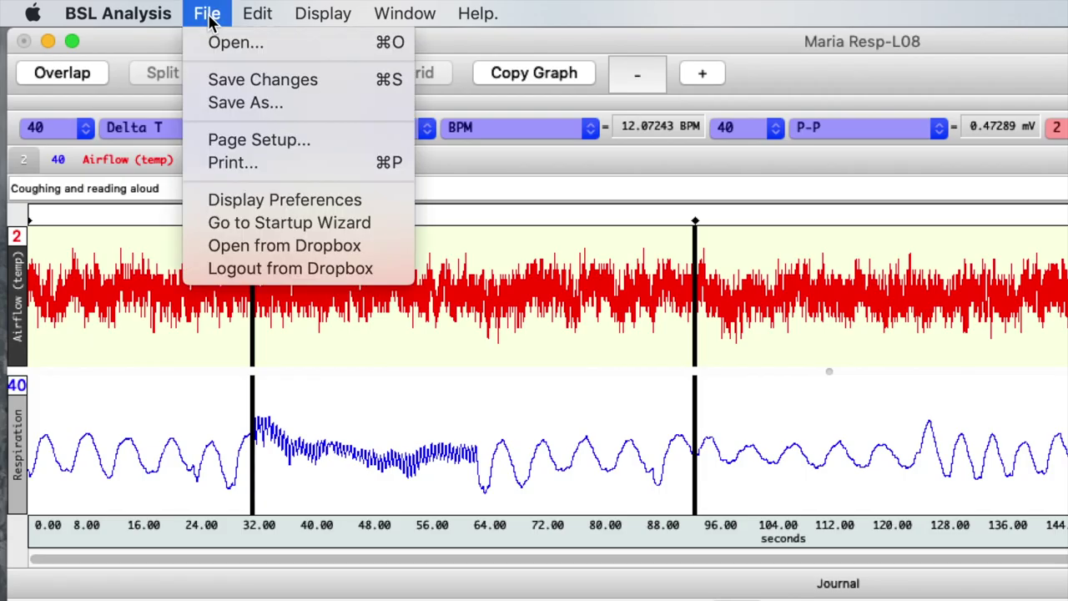
left_click(227, 103)
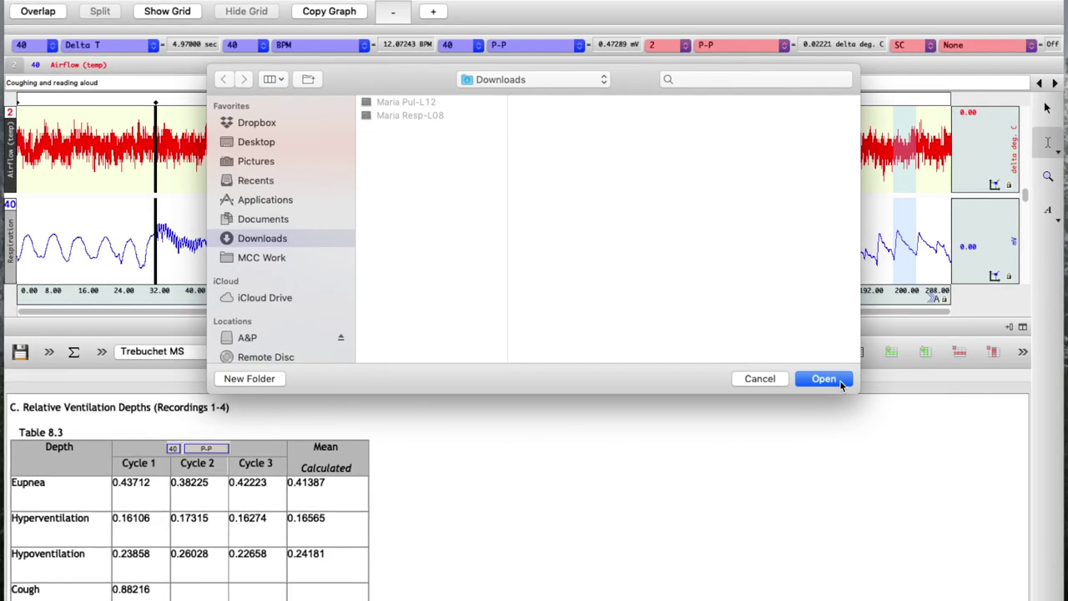
left_click(801, 372)
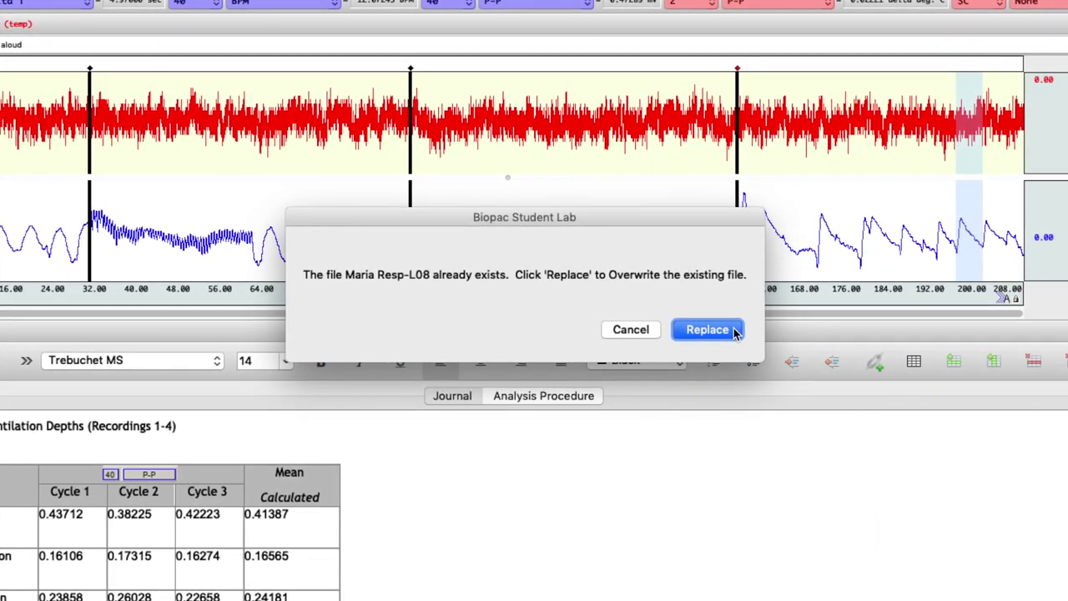
left_click(734, 331)
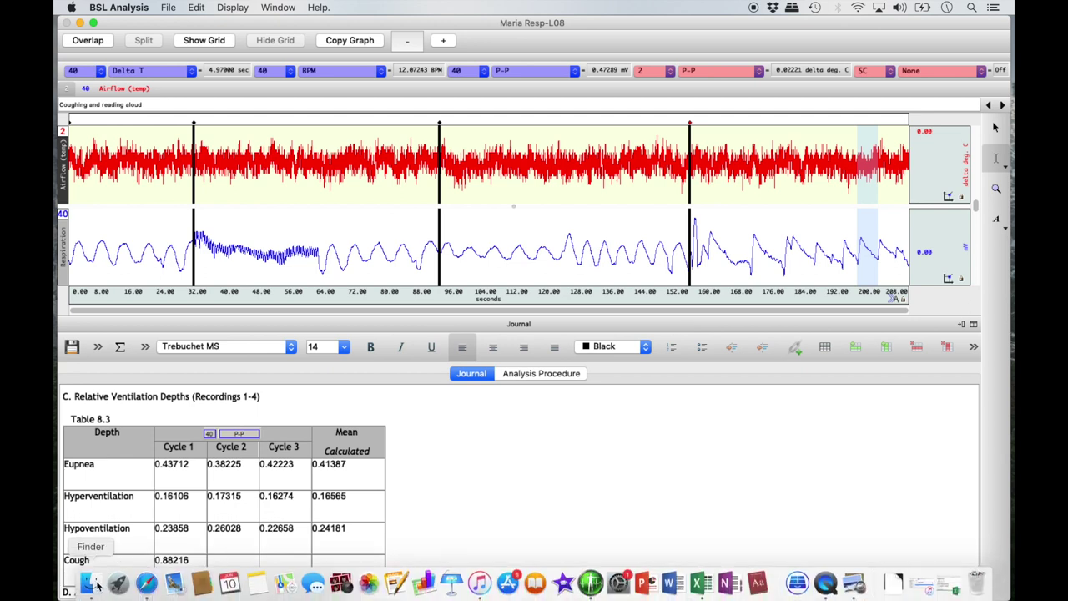
Step: In Finder, copy the lesson file from Downloads, paste it onto the Desktop, then quit BSL Analysis
left_click(92, 583)
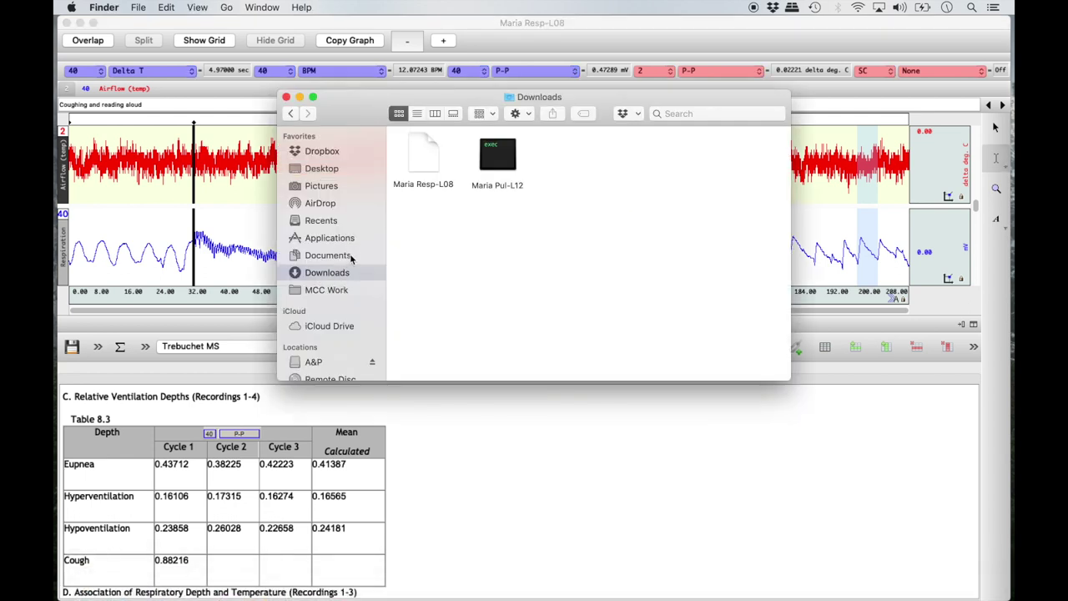
right_click(422, 150)
left_click(464, 339)
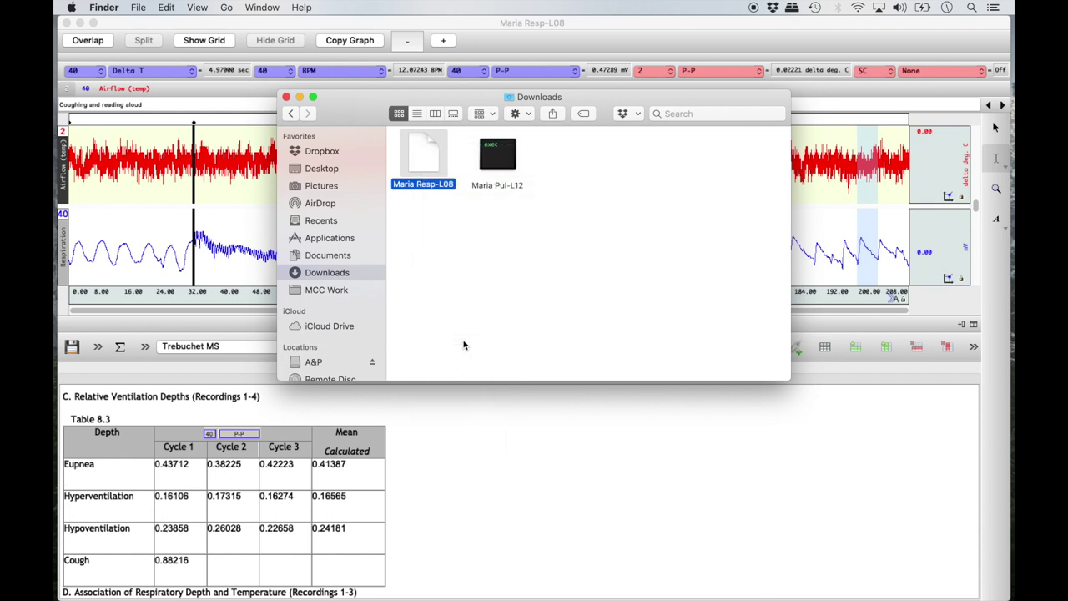
right_click(520, 219)
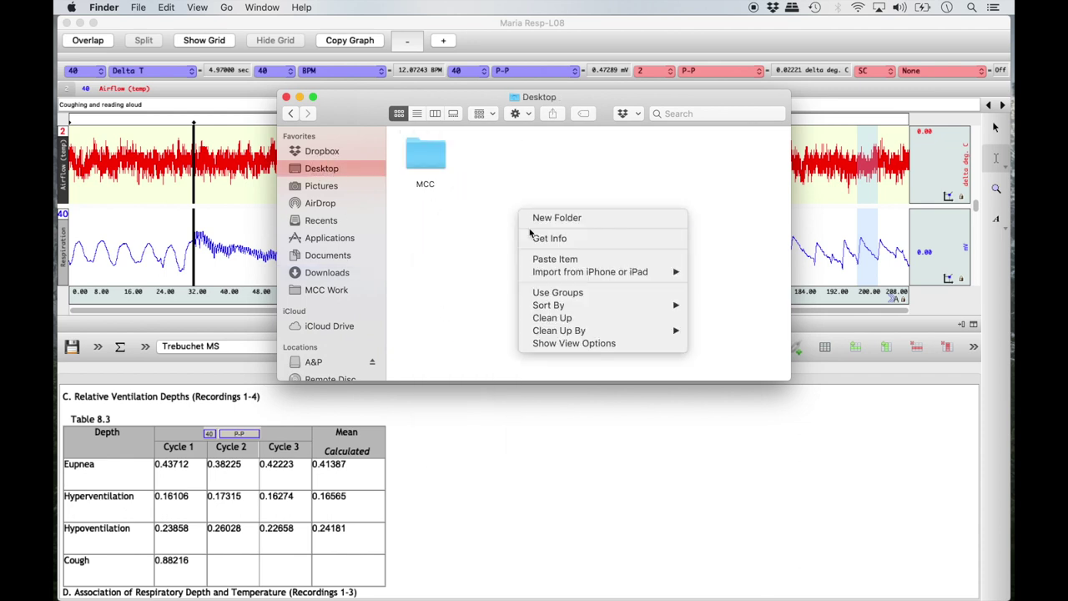
left_click(554, 260)
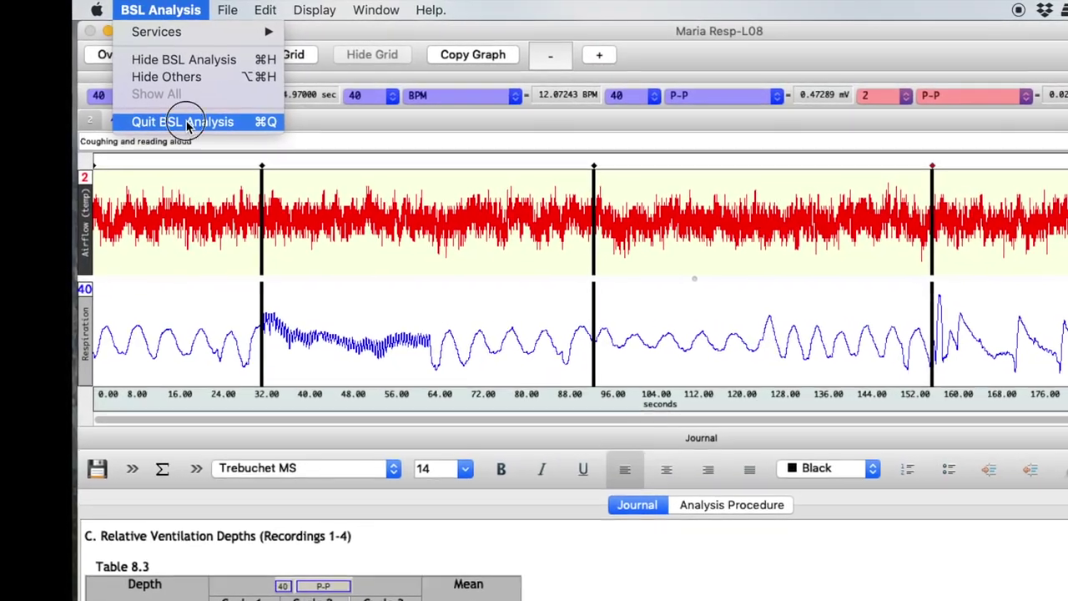
left_click(181, 121)
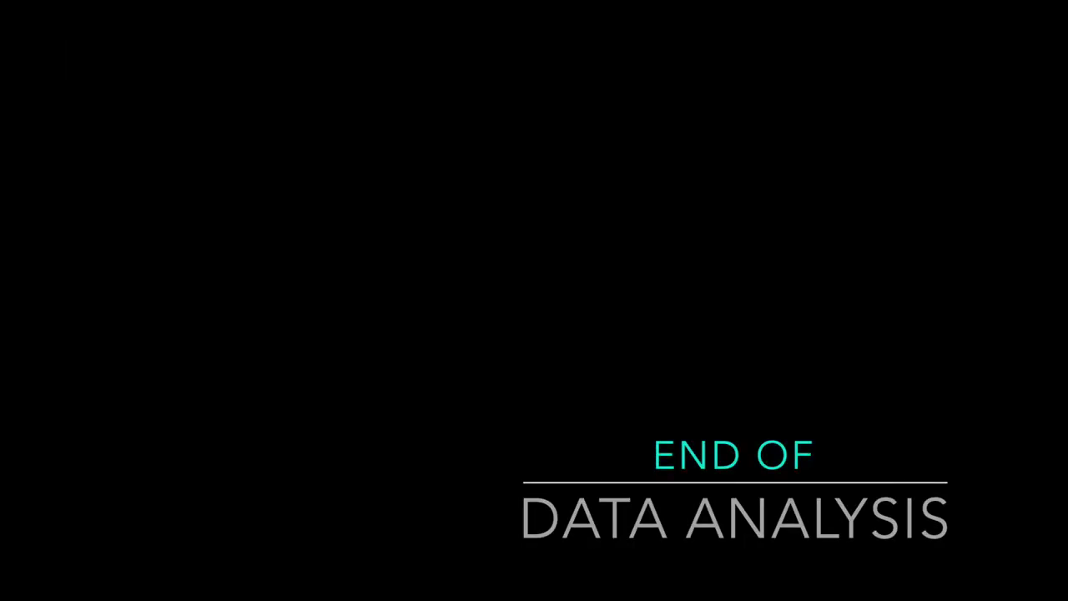